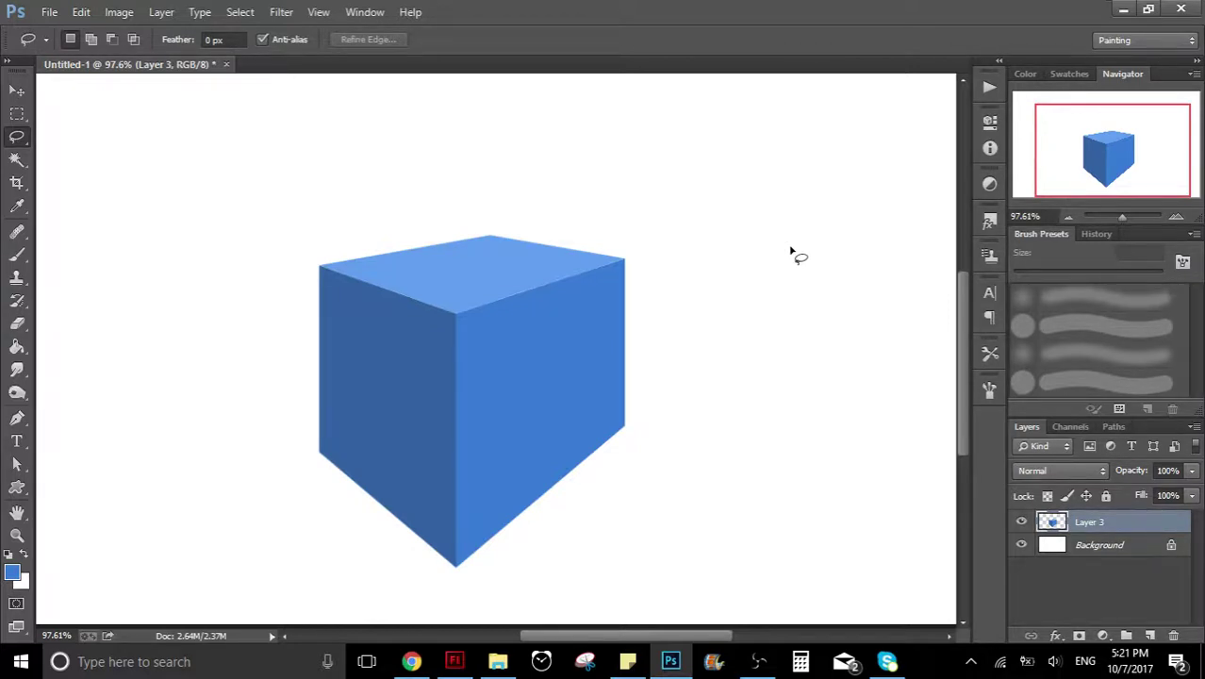
- Draw a freehand selection around the finished cube, then clear it
scroll(787, 312, "down", 1)
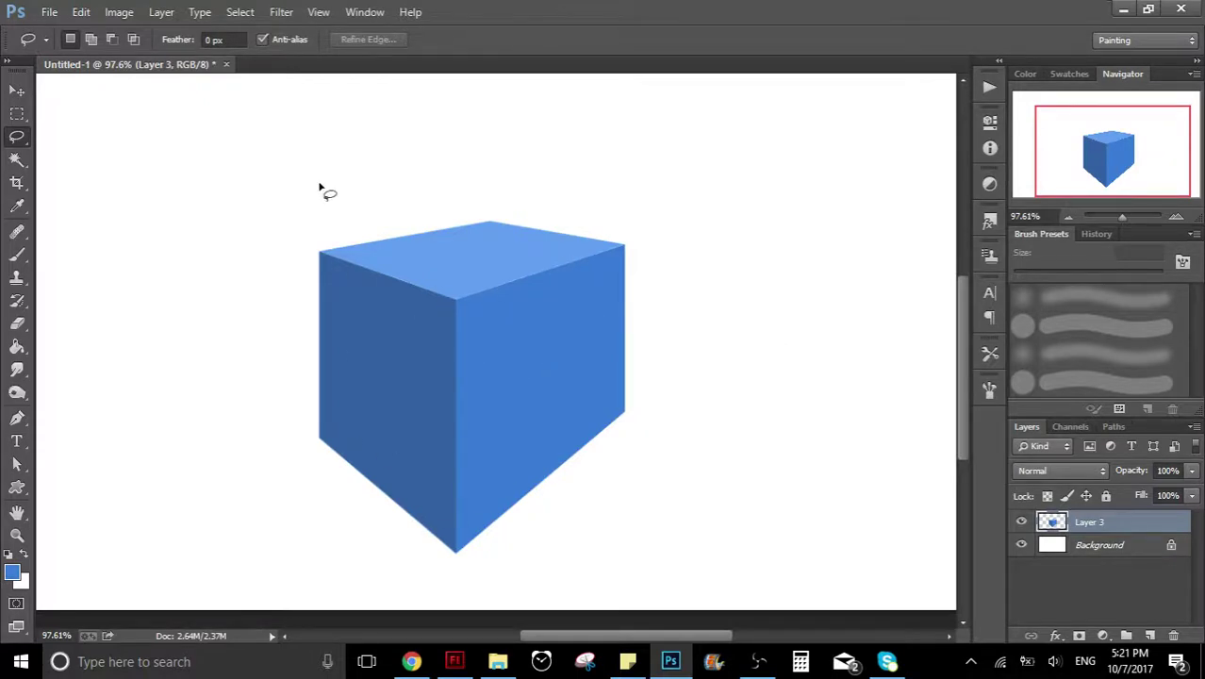
mouse_move(321, 189)
left_mouse_down()
mouse_move(228, 397)
mouse_move(339, 608)
mouse_move(826, 389)
mouse_move(432, 94)
mouse_move(288, 162)
left_mouse_up()
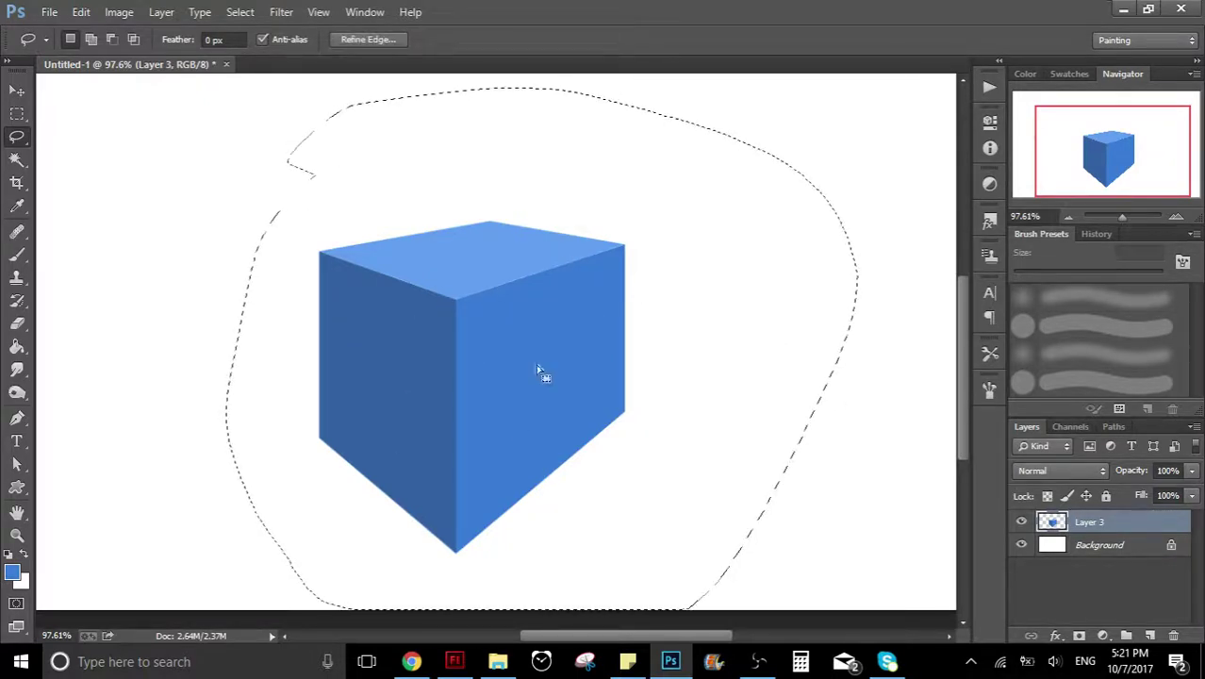
left_click(135, 155)
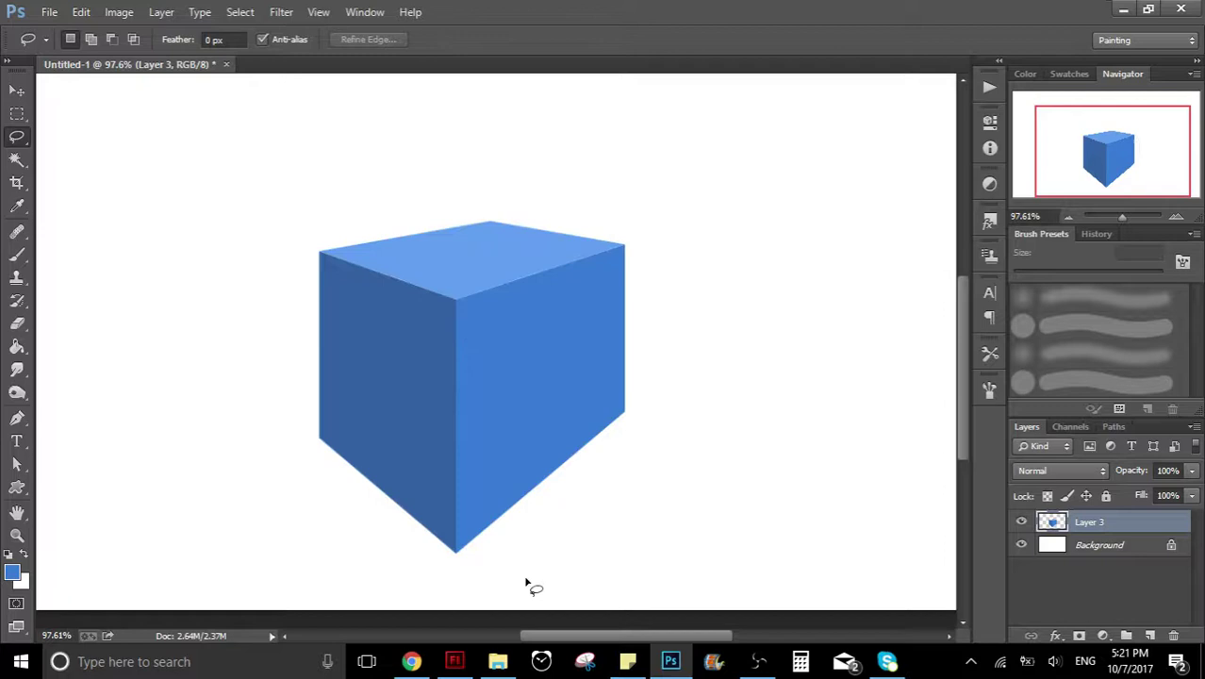
scroll(634, 479, "down", 3)
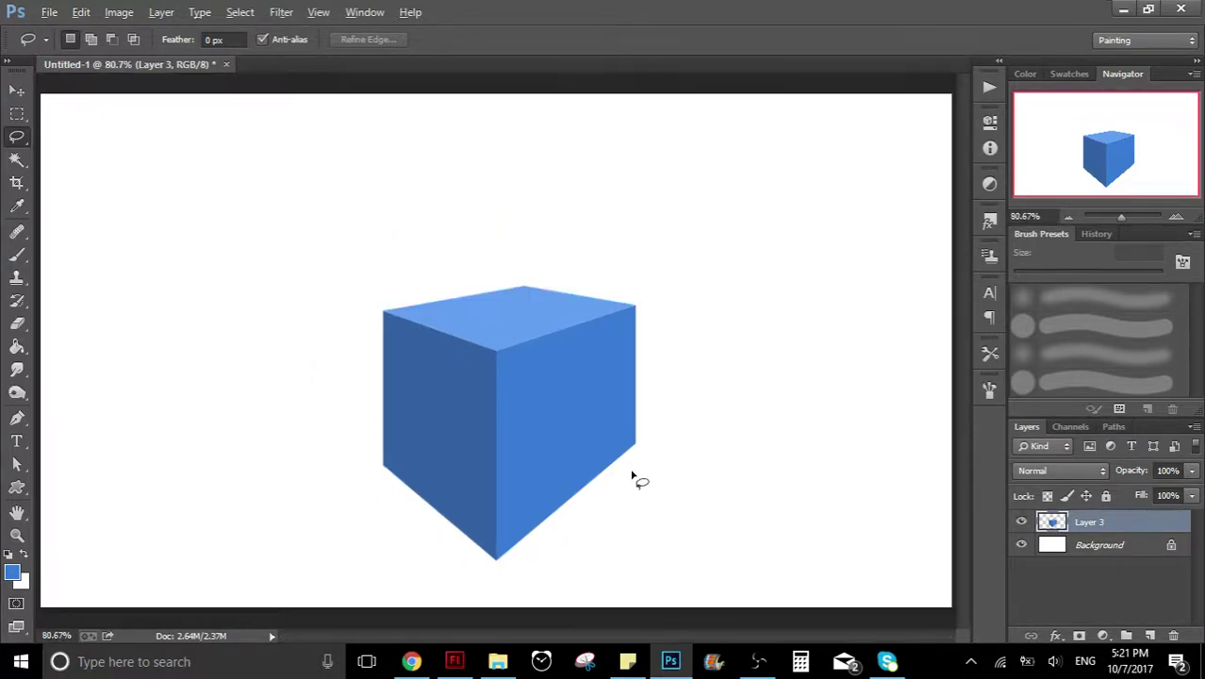
scroll(633, 476, "up", 1)
scroll(633, 476, "down", 1)
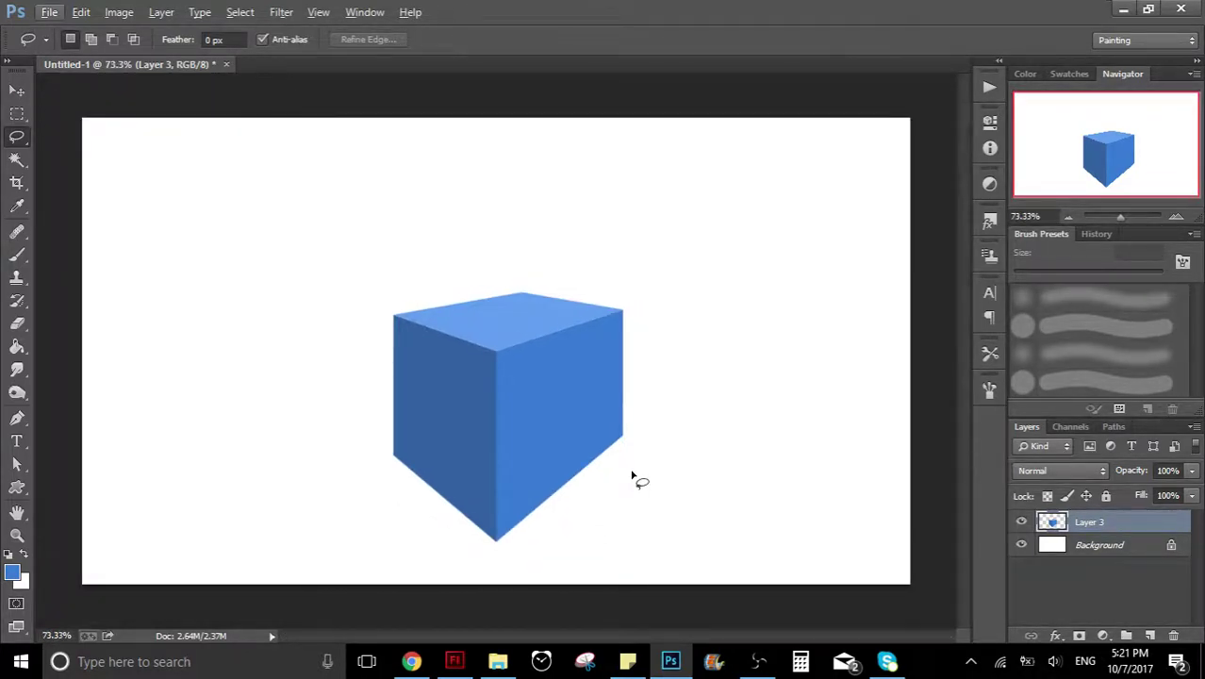
- Hide Layer 3, add a new empty layer, and paint in default black with the Brush
left_click(1021, 523)
left_click(1150, 635)
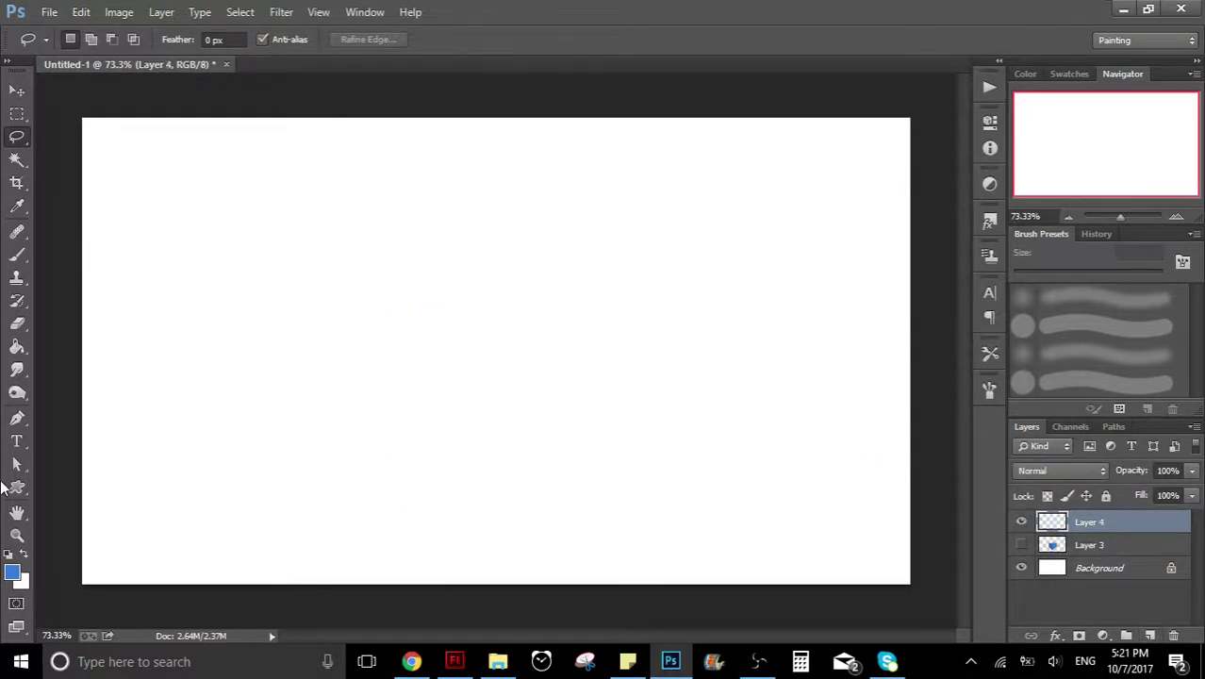
left_click(8, 556)
left_click(17, 256)
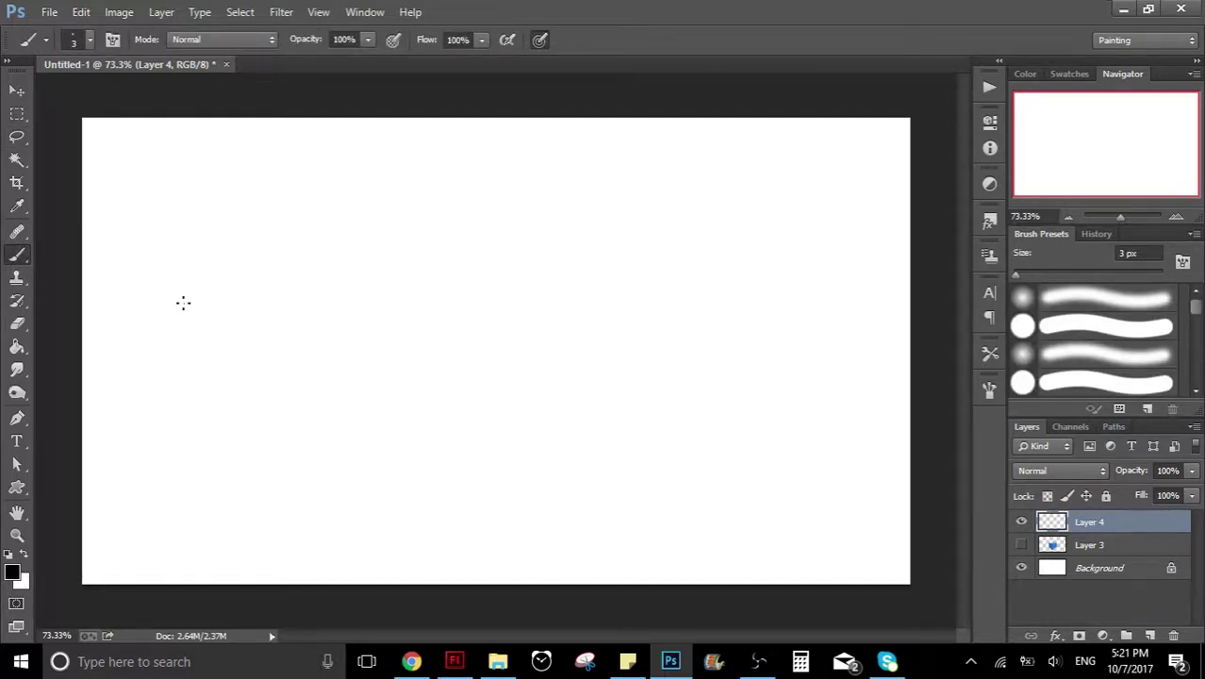
- Sketch trial perspective lines from a left vanishing point, then undo them all
left_click_drag(184, 310, 188, 322)
mouse_move(563, 238)
left_mouse_down()
mouse_move(833, 318)
mouse_move(238, 556)
left_mouse_up()
mouse_move(631, 188)
left_mouse_down()
mouse_move(183, 316)
mouse_move(555, 544)
left_mouse_up()
left_click_drag(443, 178, 475, 579)
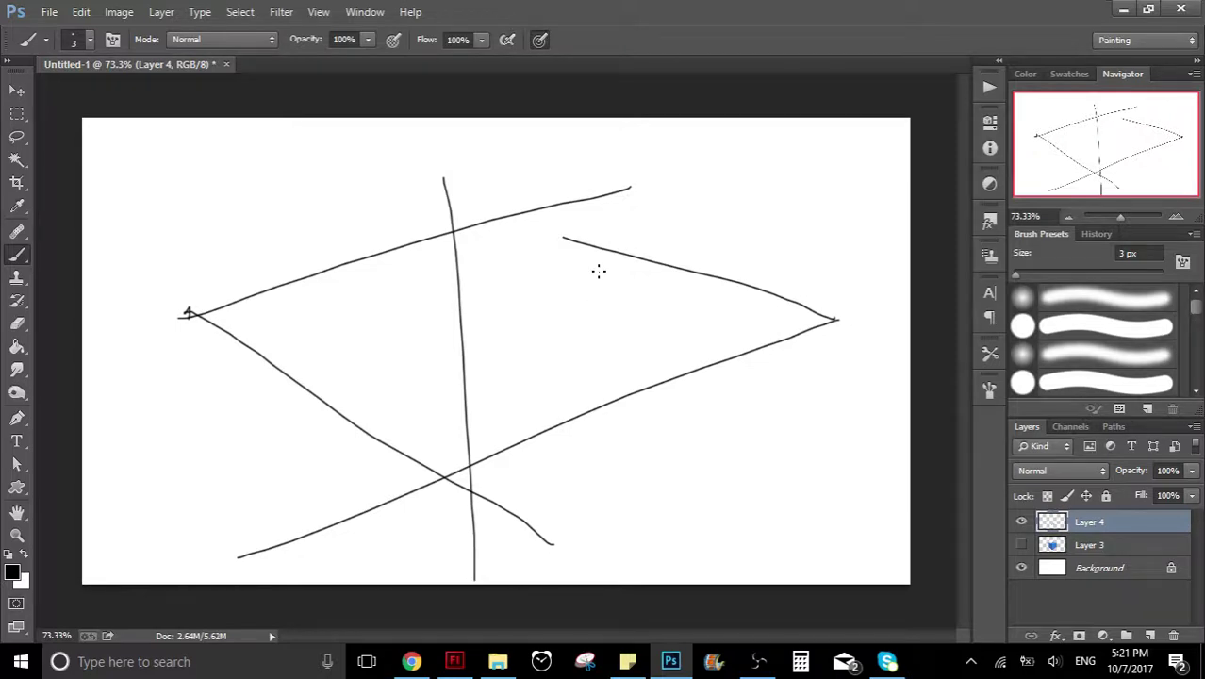
key("ctrl+alt+z")
key("ctrl+alt+z")
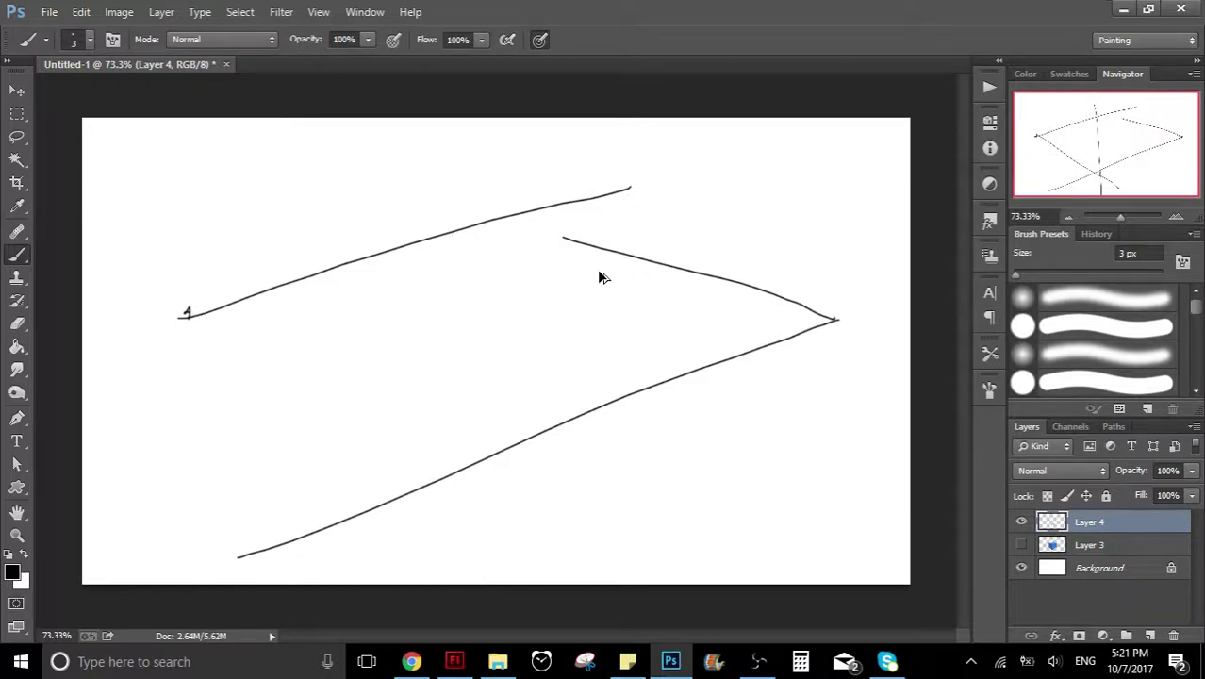
key("ctrl+alt+z")
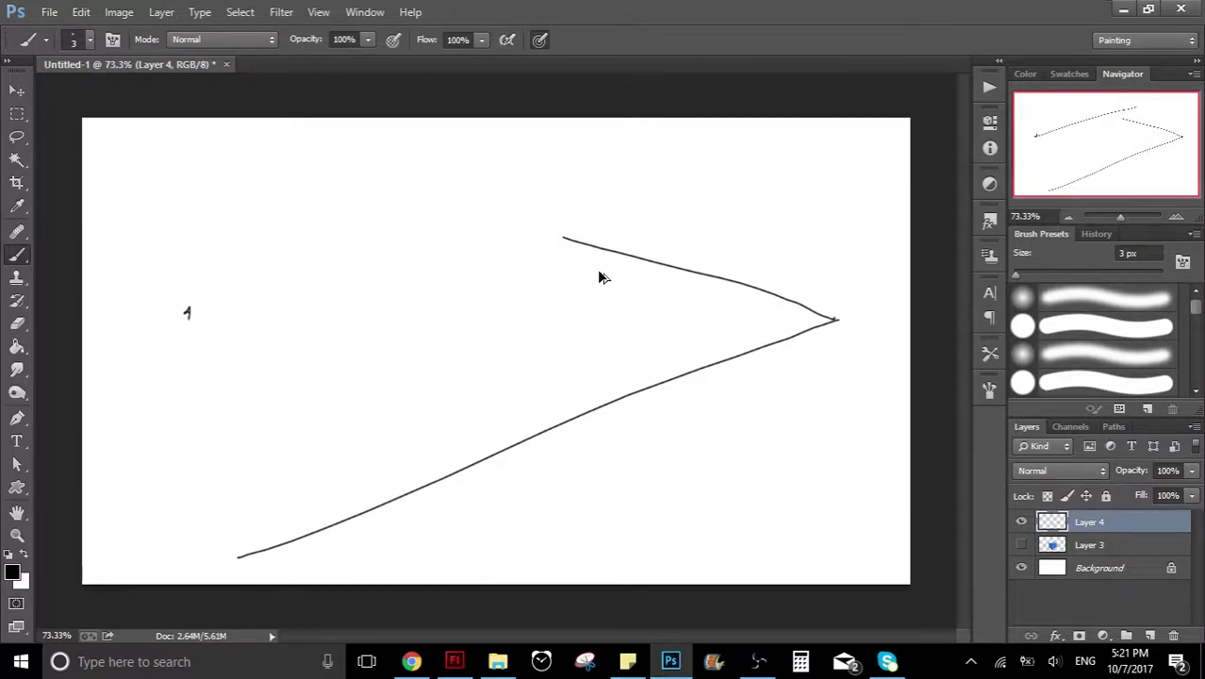
key("ctrl+alt+z")
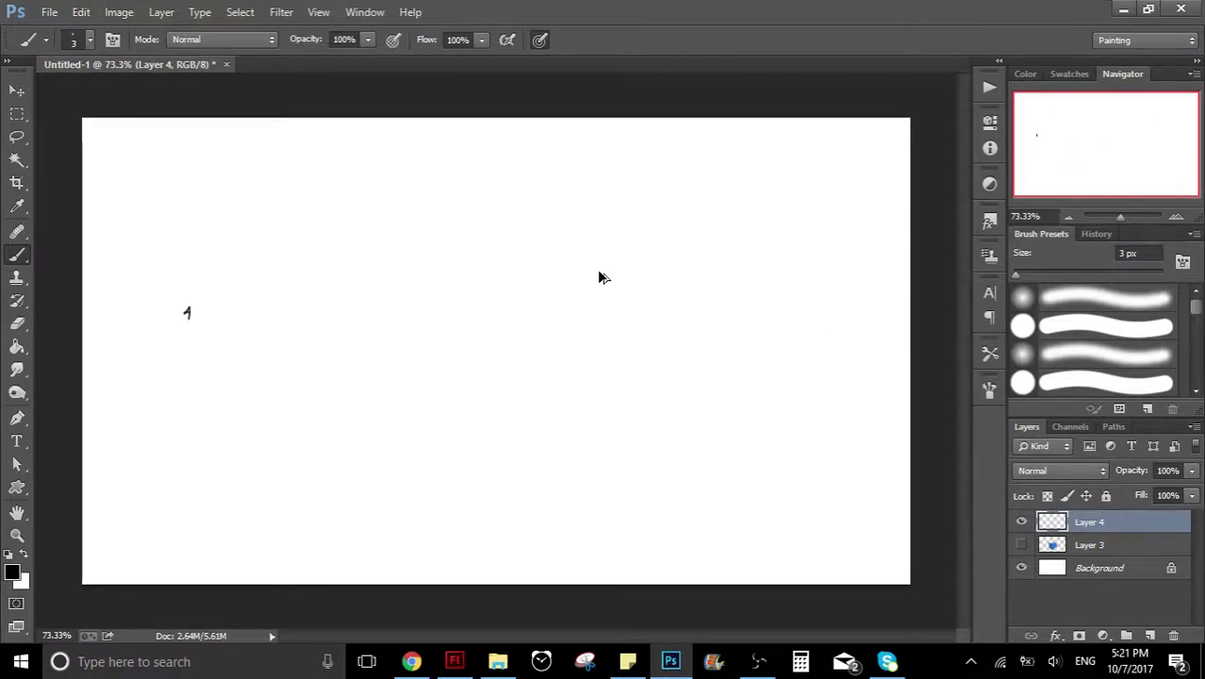
key("ctrl+alt+z")
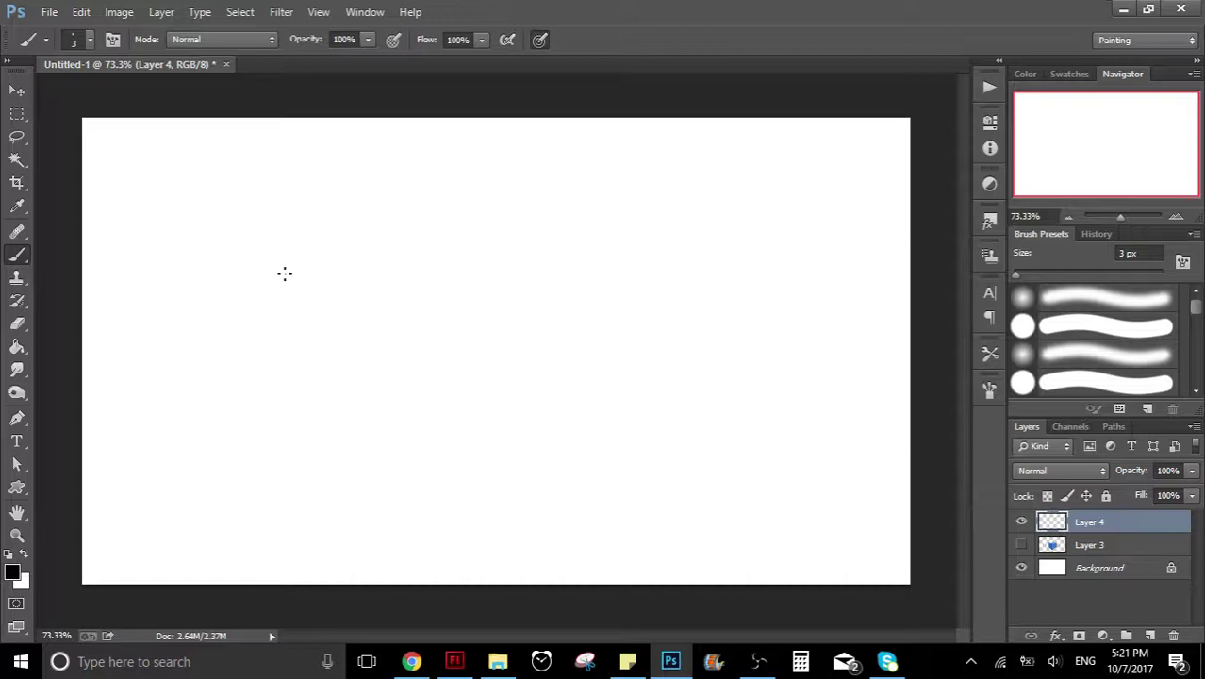
- Sketch converging perspective lines and vertical edges, undoing the last two verticals
left_click_drag(204, 309, 910, 226)
left_click_drag(197, 310, 651, 556)
left_click_drag(517, 203, 492, 526)
left_click_drag(442, 492, 910, 285)
left_click_drag(815, 376, 305, 194)
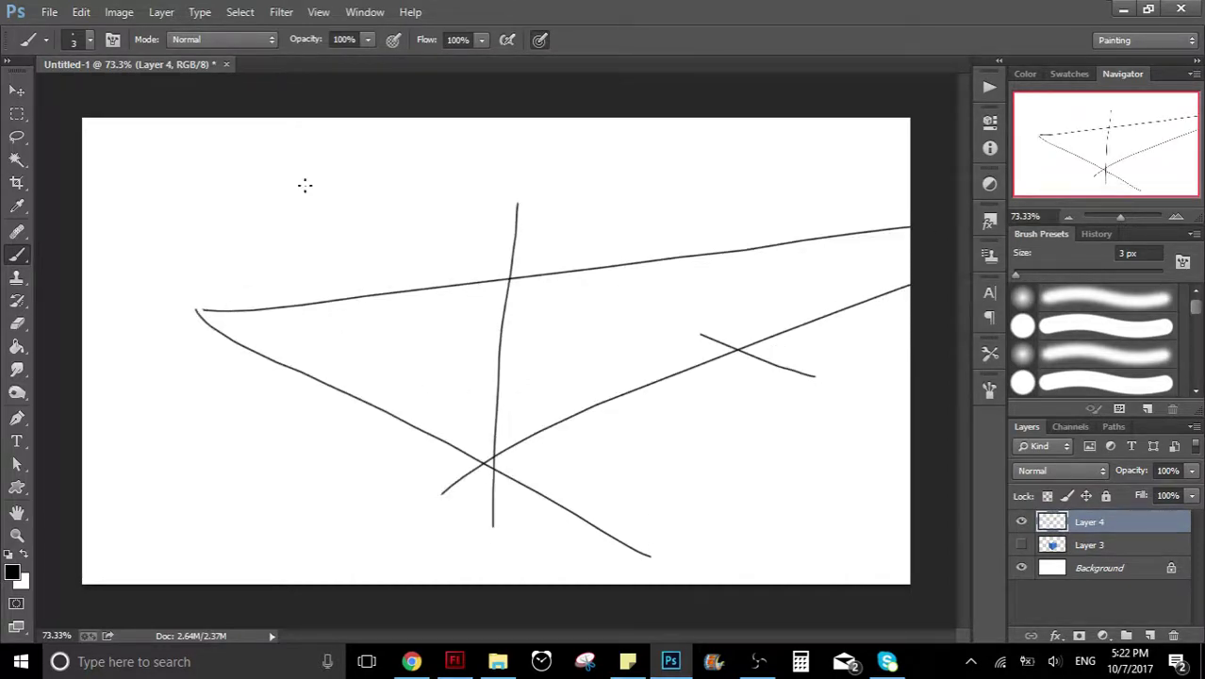
left_click_drag(673, 216, 676, 485)
left_click_drag(368, 230, 359, 537)
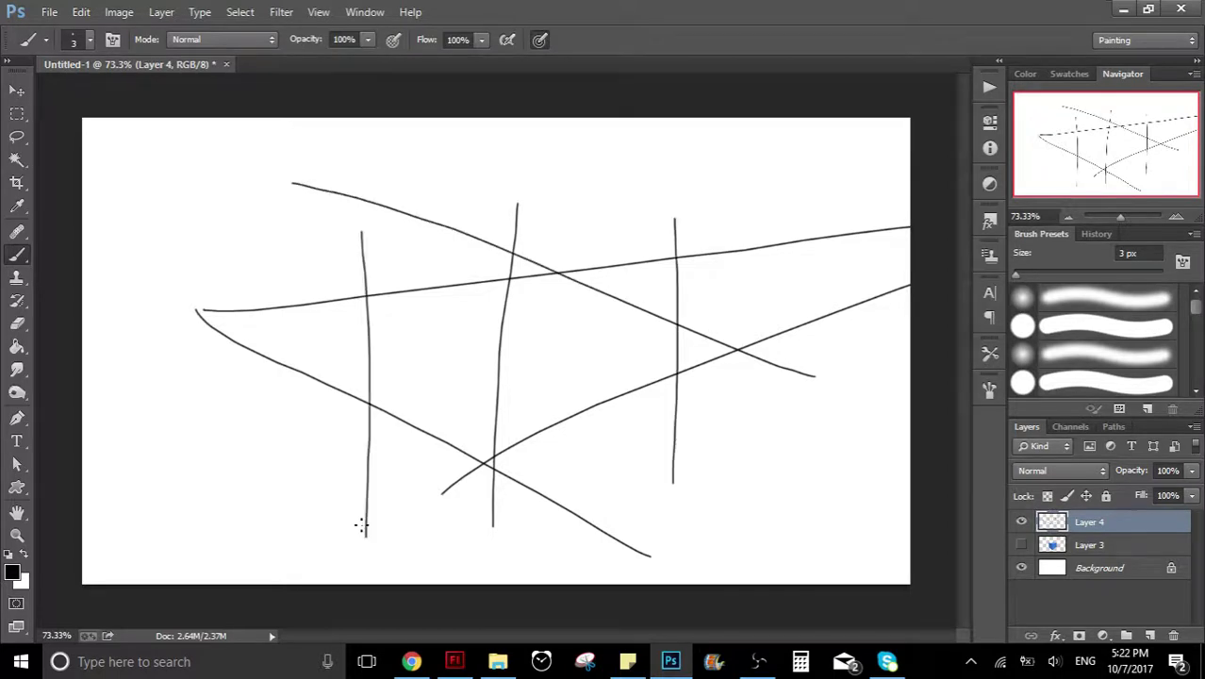
key("ctrl+alt+z")
key("ctrl+alt+z")
key("ctrl+alt+z")
key("ctrl+alt+z")
key("ctrl+alt+z")
key("ctrl+alt+z")
key("ctrl+alt+z")
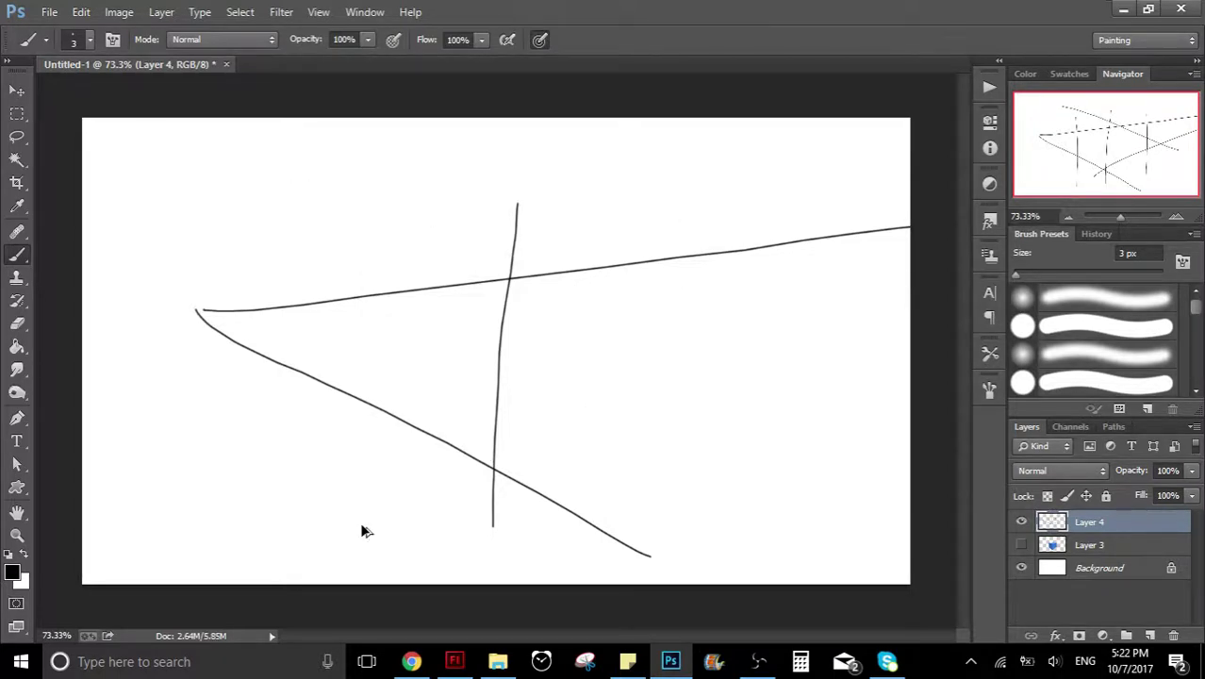
key("ctrl+alt+z")
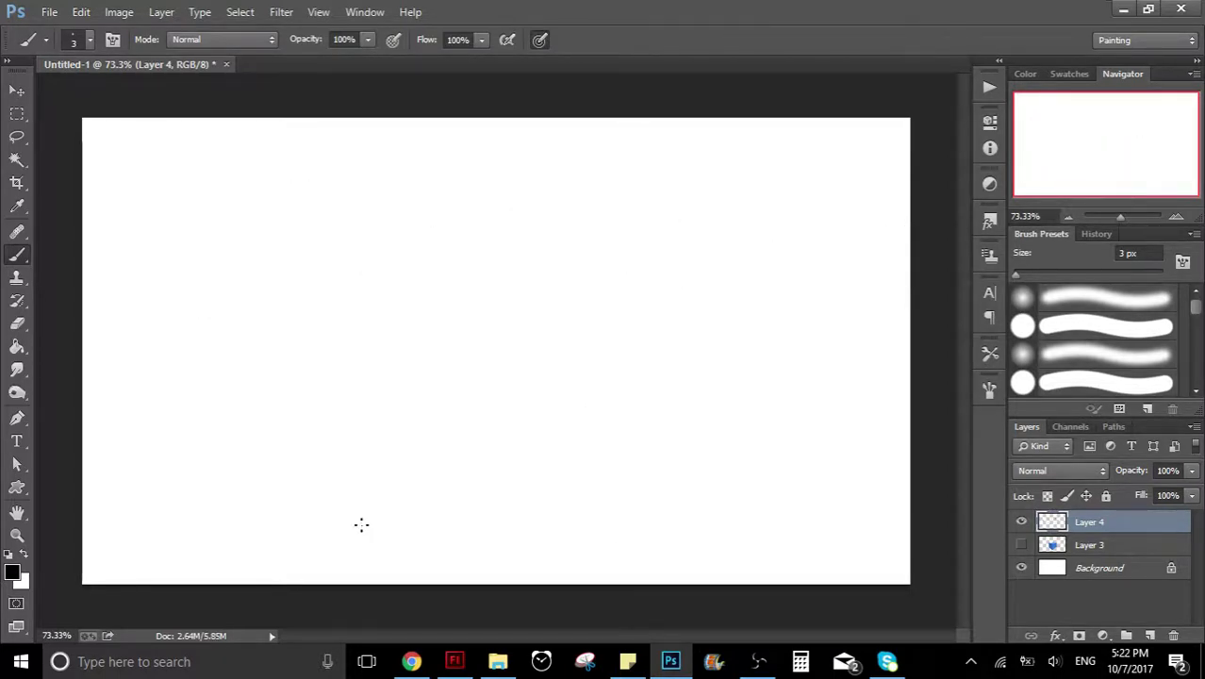
left_click(876, 214)
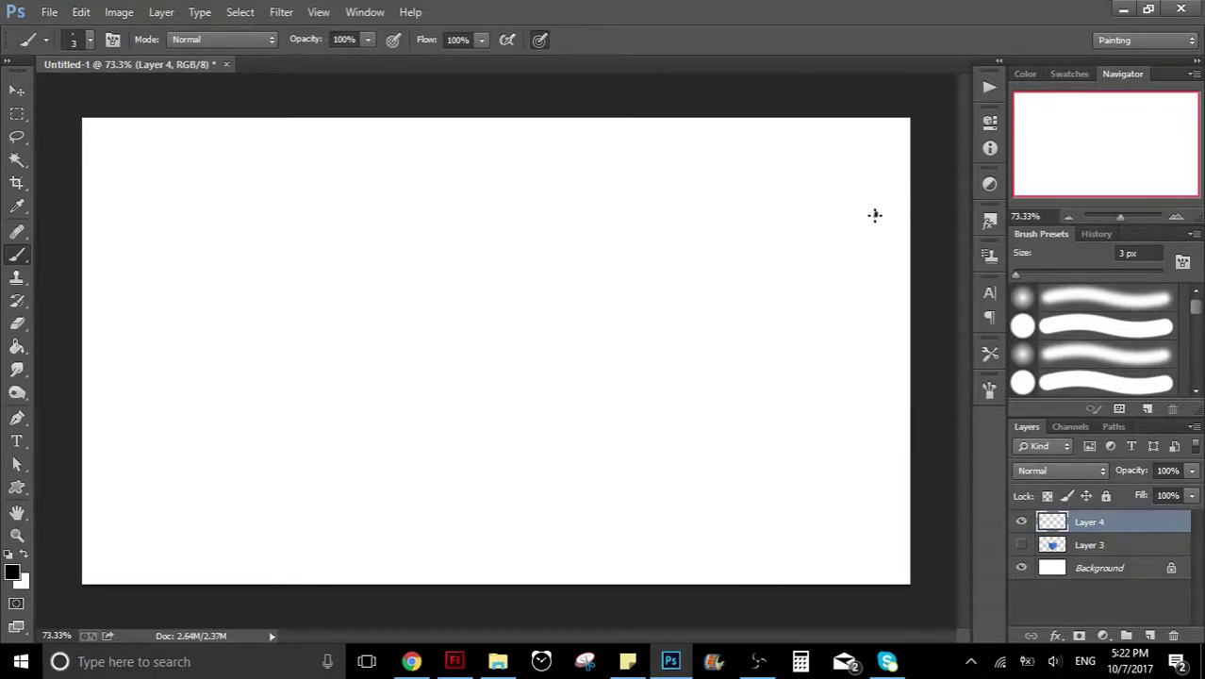
left_click(107, 217)
key("ctrl+z")
left_click(722, 240, "shift")
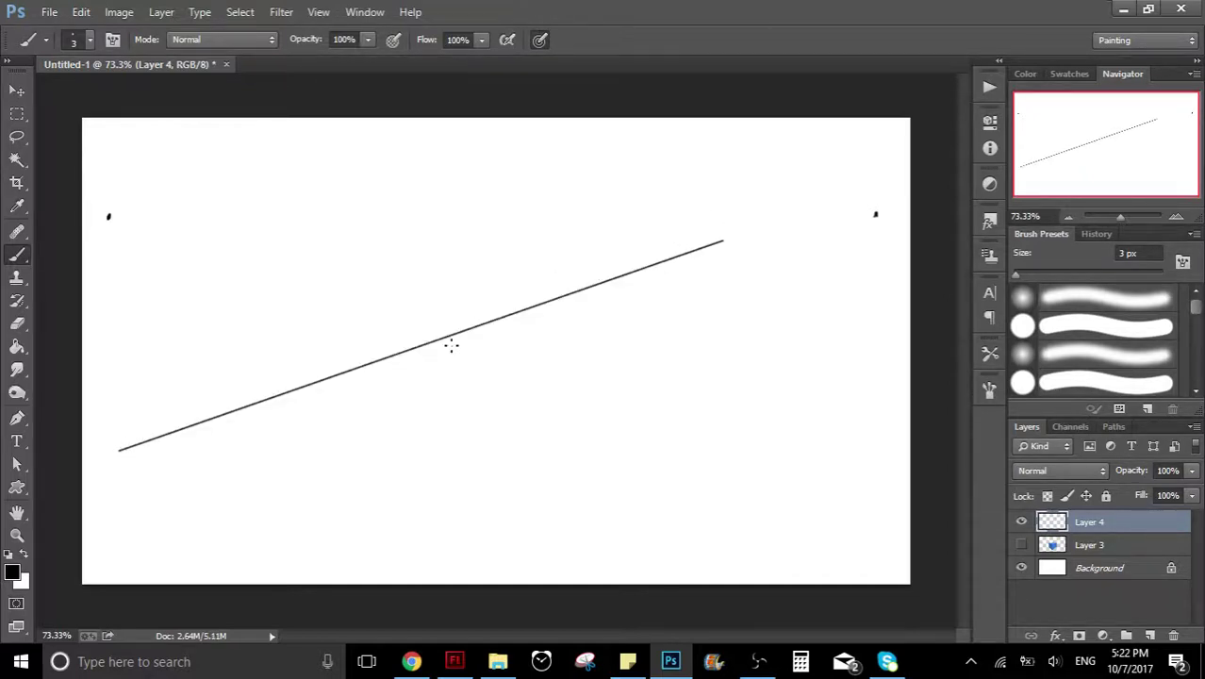
left_click(318, 233)
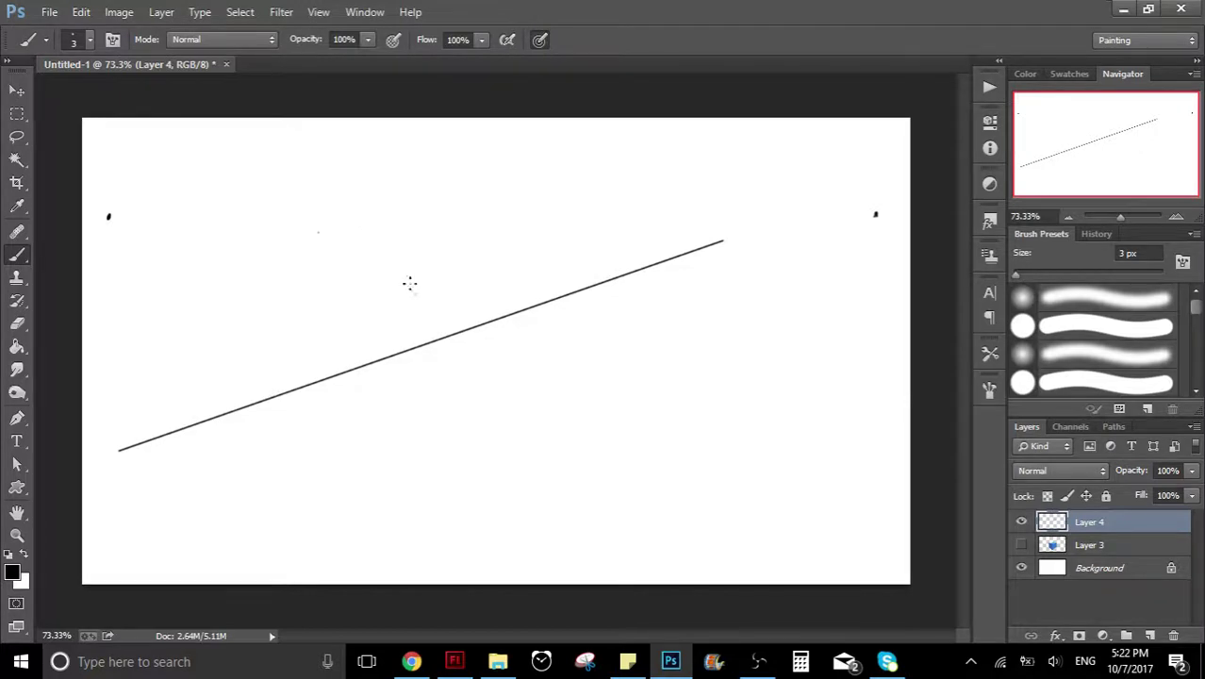
left_click(773, 408, "shift")
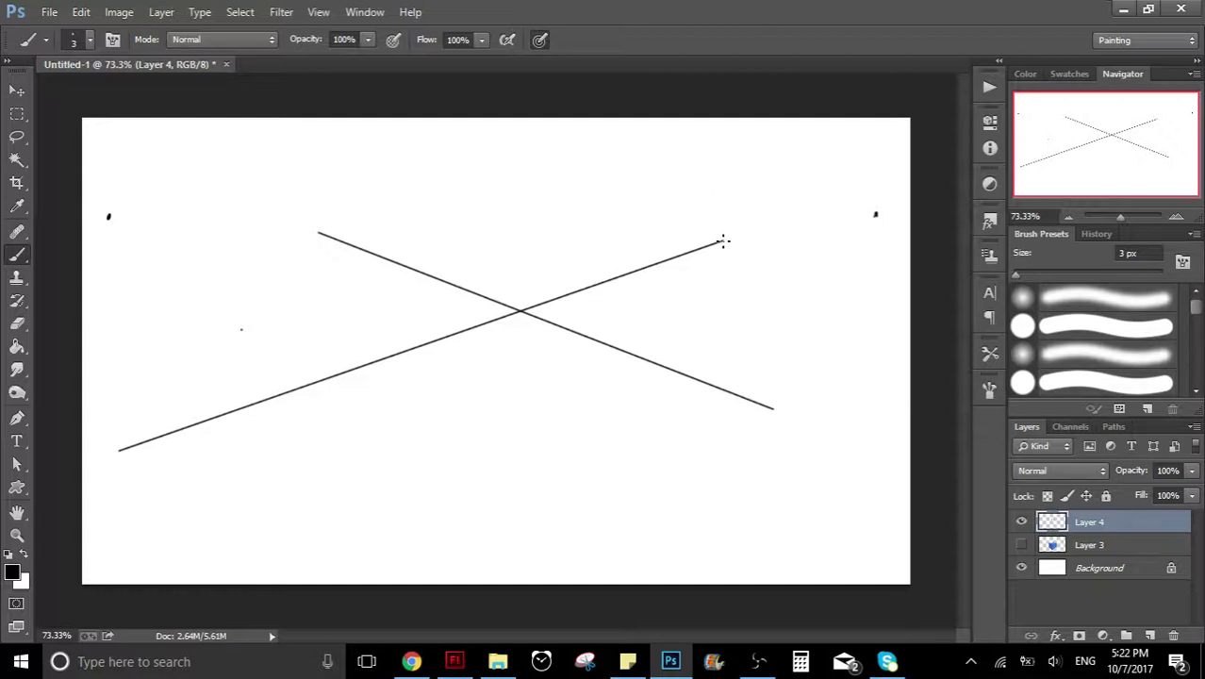
left_click(723, 242, "shift")
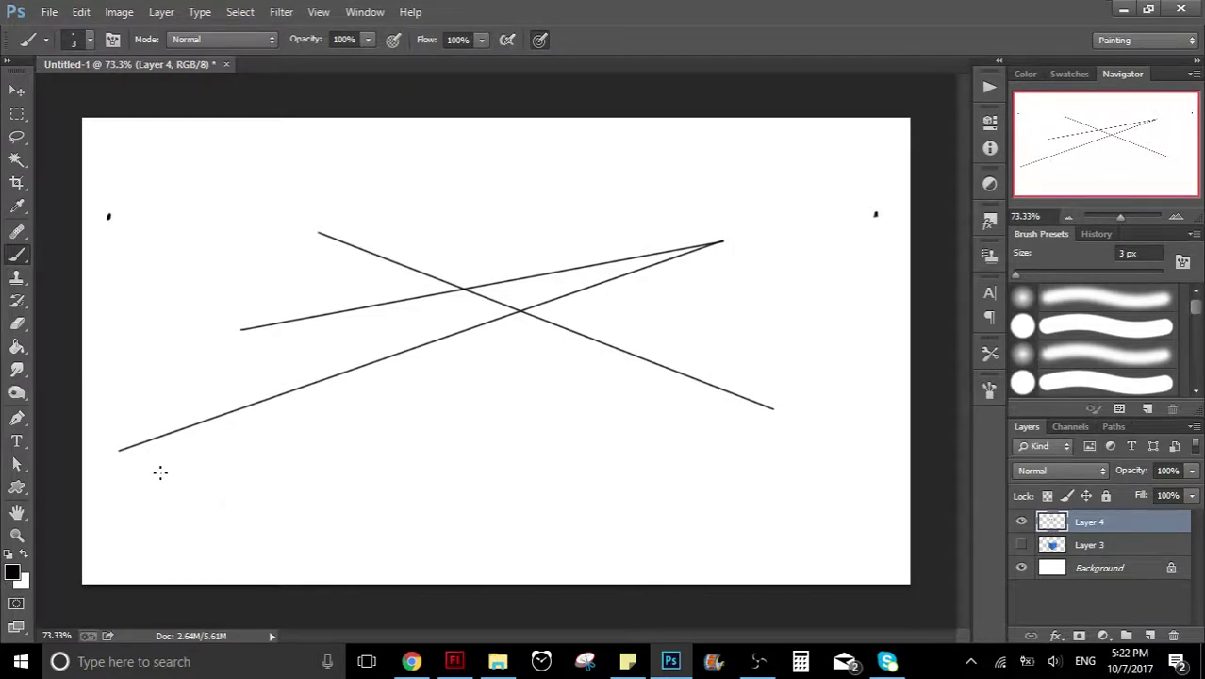
left_click_drag(162, 473, 687, 471)
left_click_drag(743, 210, 747, 485)
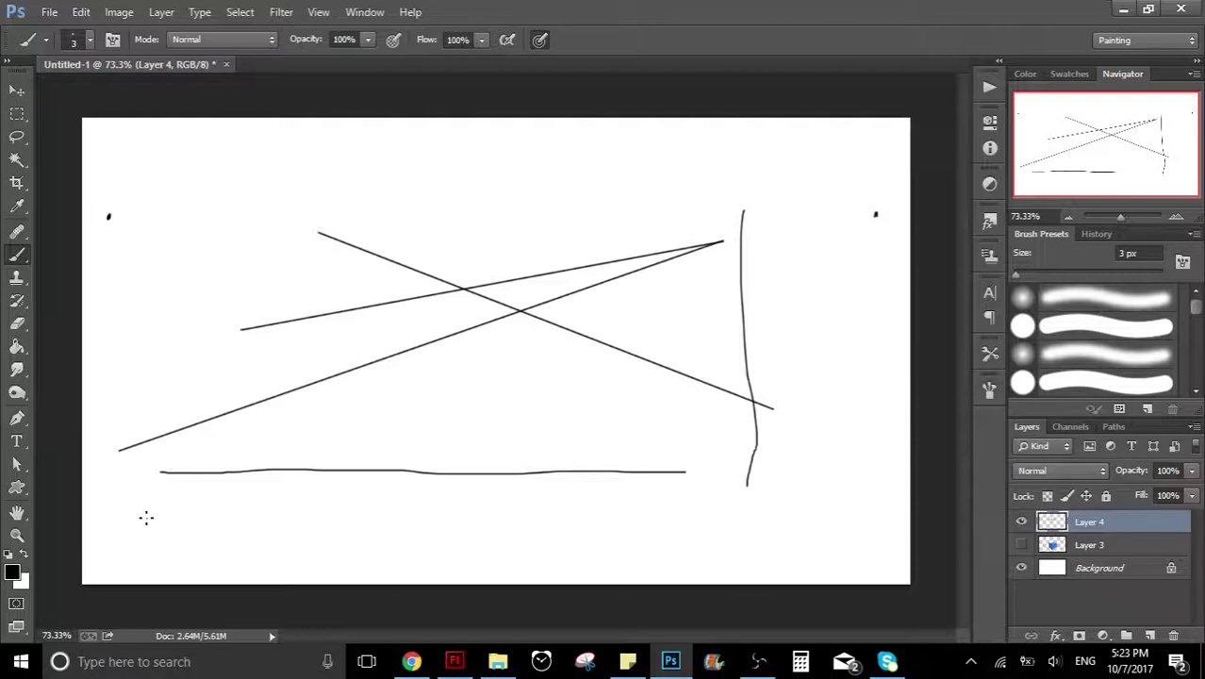
left_click_drag(147, 517, 380, 517)
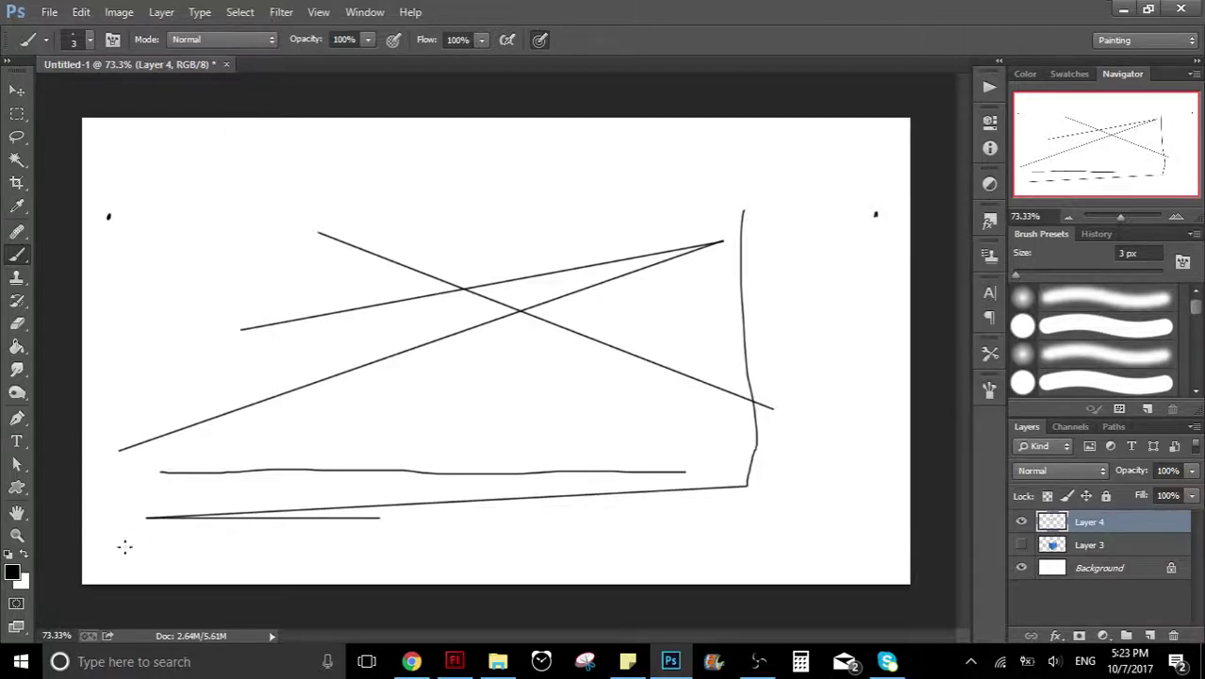
left_click_drag(131, 549, 654, 548)
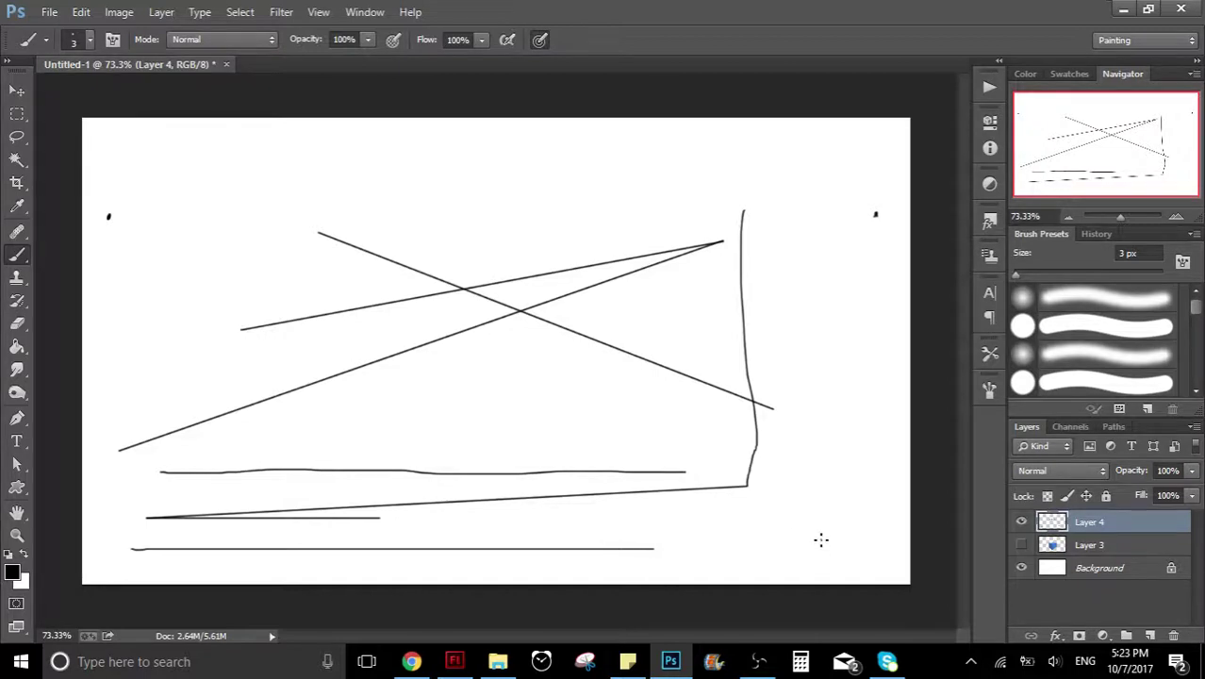
mouse_move(821, 544)
left_mouse_down()
mouse_move(807, 193)
mouse_move(803, 534)
left_mouse_up()
mouse_move(759, 146)
left_mouse_down()
mouse_move(479, 132)
mouse_move(310, 135)
mouse_move(309, 146)
left_mouse_up()
left_click_drag(304, 190, 551, 191)
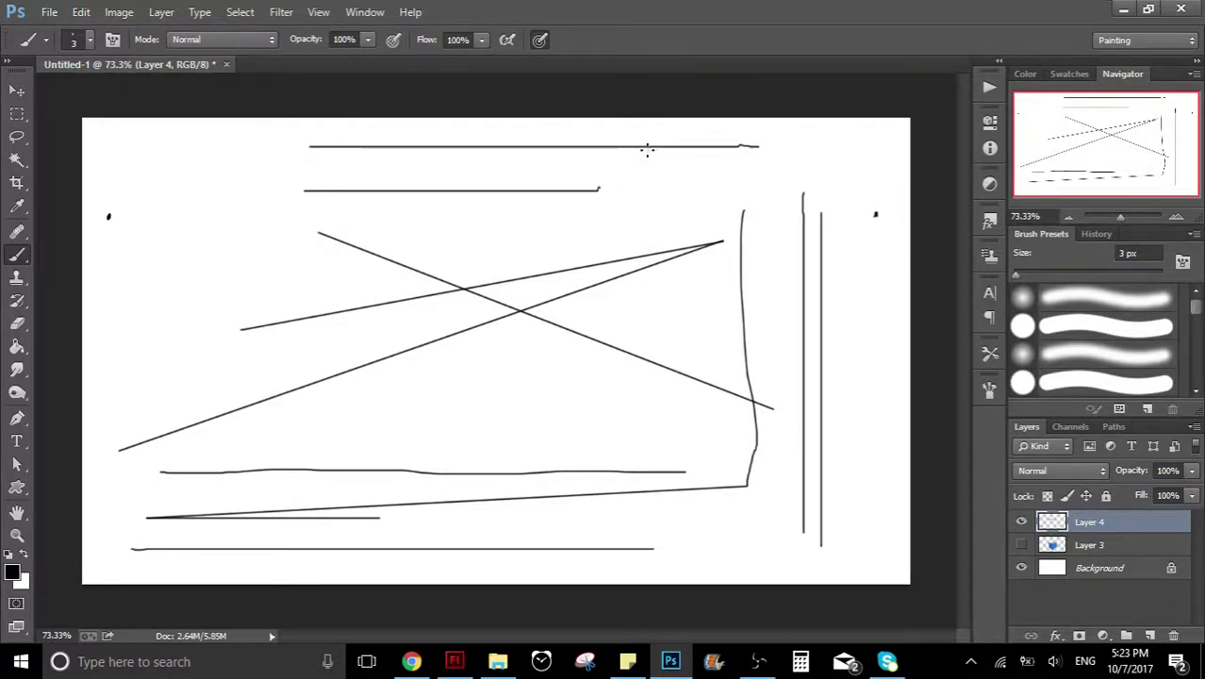
left_click(1173, 635)
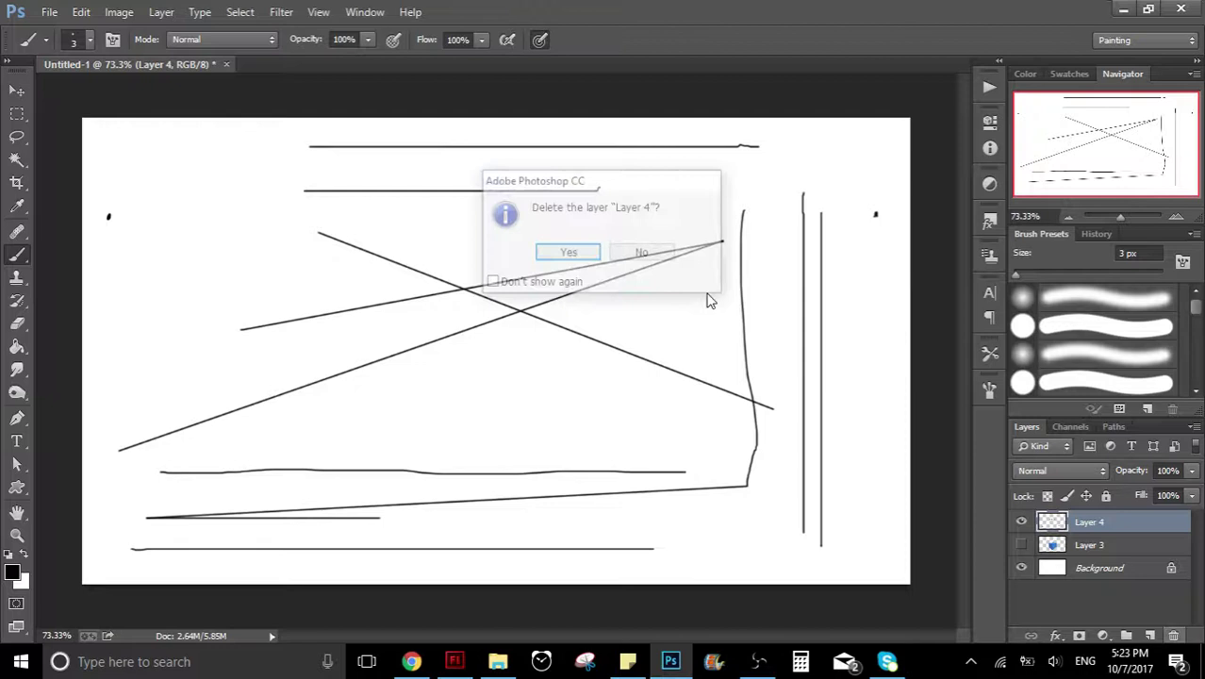
left_click(568, 253)
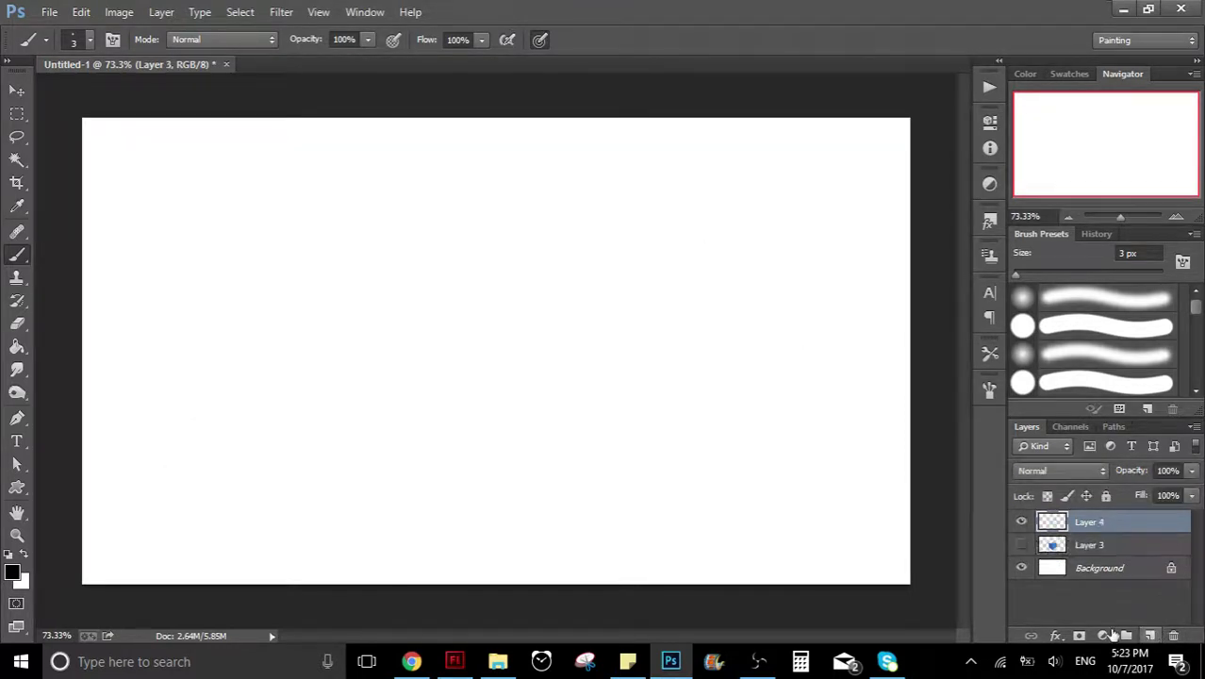
- Draw the centre front vertical edge and join its top and bottom to both vanishing points
left_click(110, 206)
left_click_drag(499, 557, 490, 189)
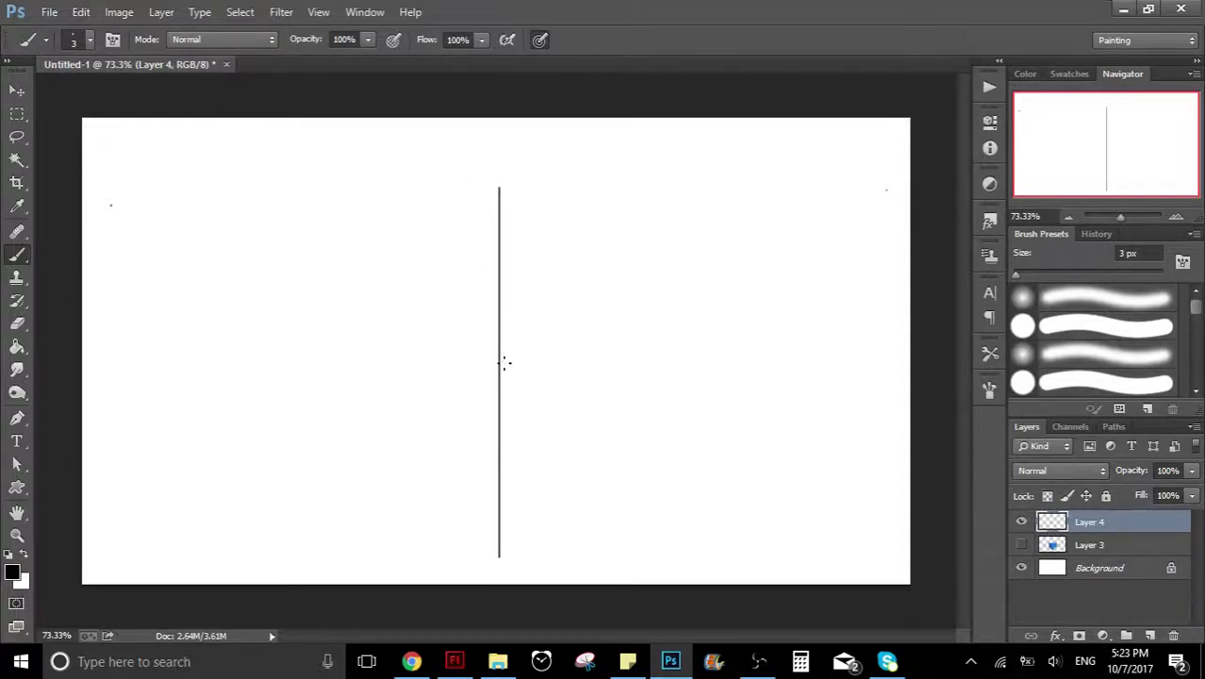
left_click(885, 189)
left_click(490, 325, "shift")
left_click(886, 188)
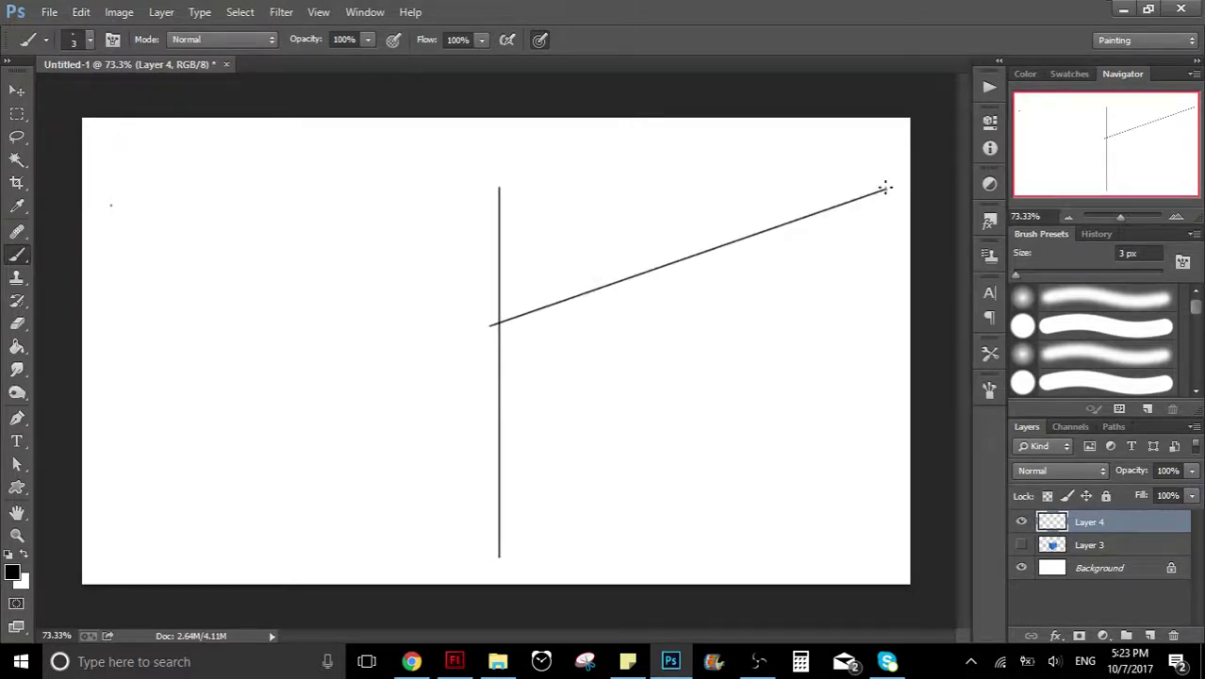
left_click(533, 478, "shift")
left_click(491, 512, "shift")
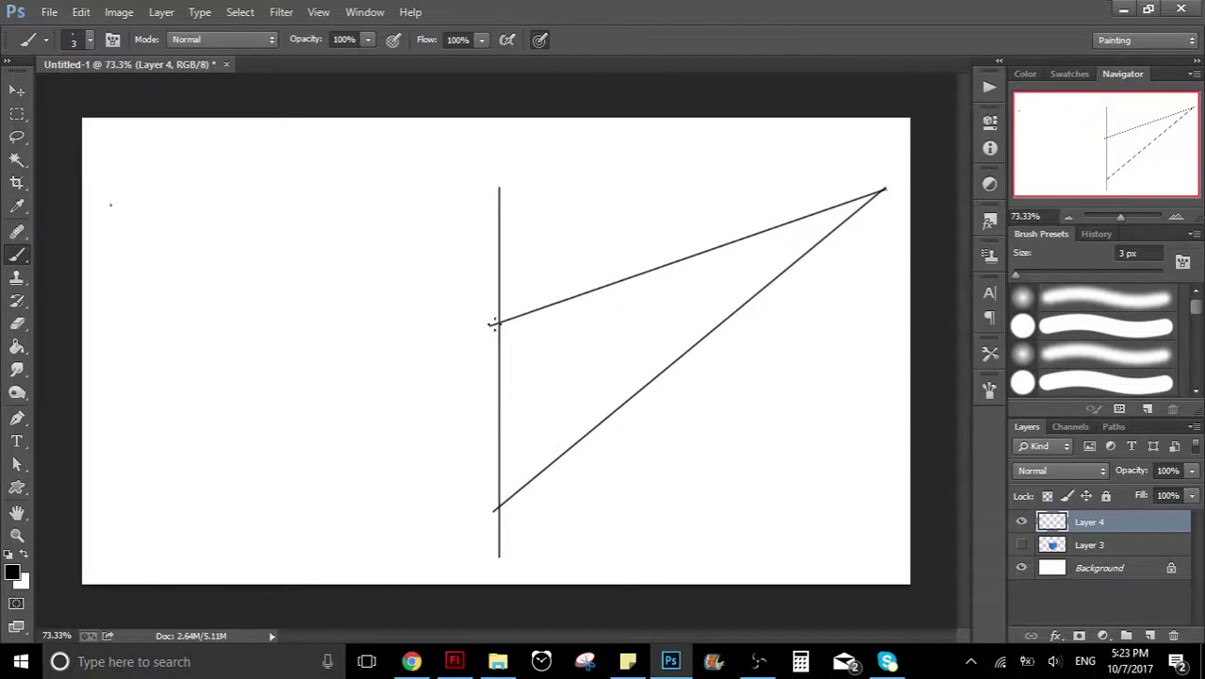
left_click(454, 308, "shift")
left_click(493, 323, "shift")
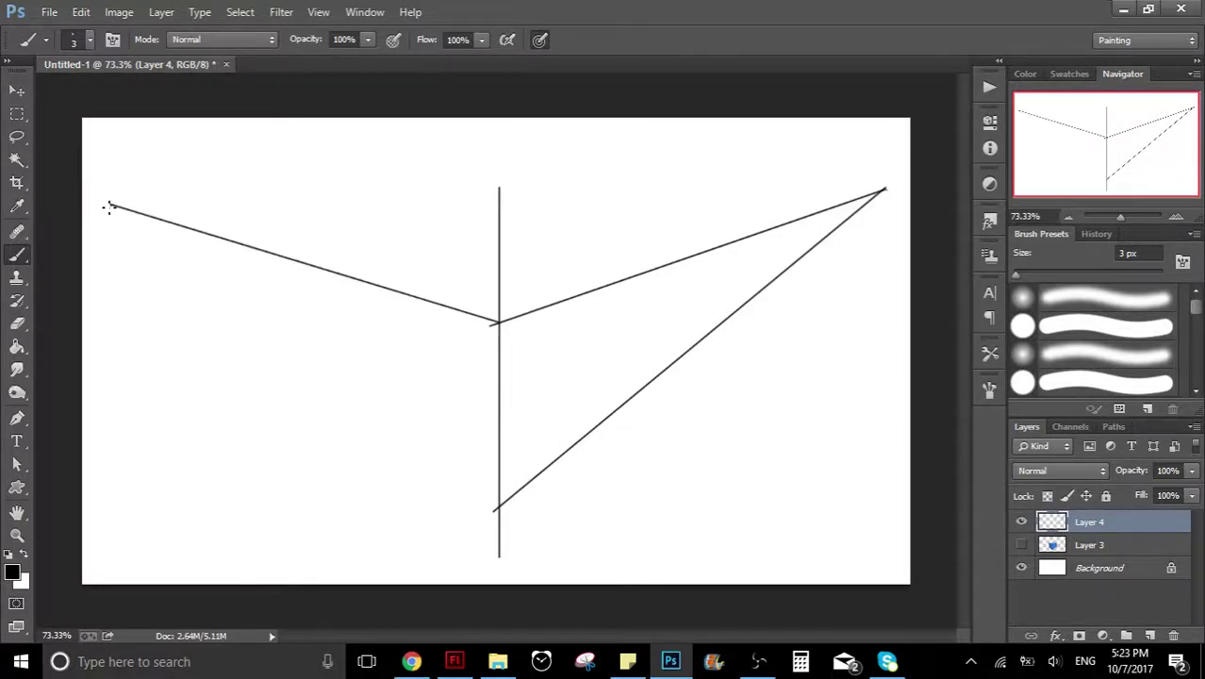
left_click(493, 510)
left_click(110, 204, "shift")
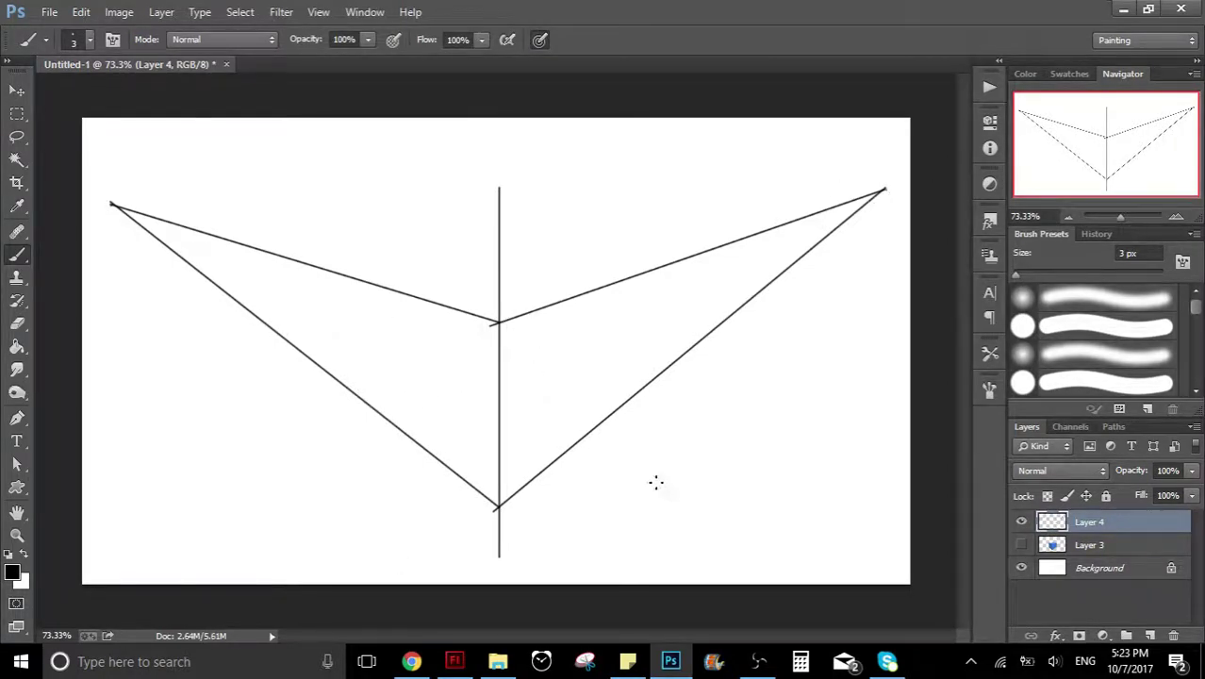
- Add right and left vertical edges and connect each top to the opposite vanishing point
left_click(690, 479)
left_click(690, 210, "shift")
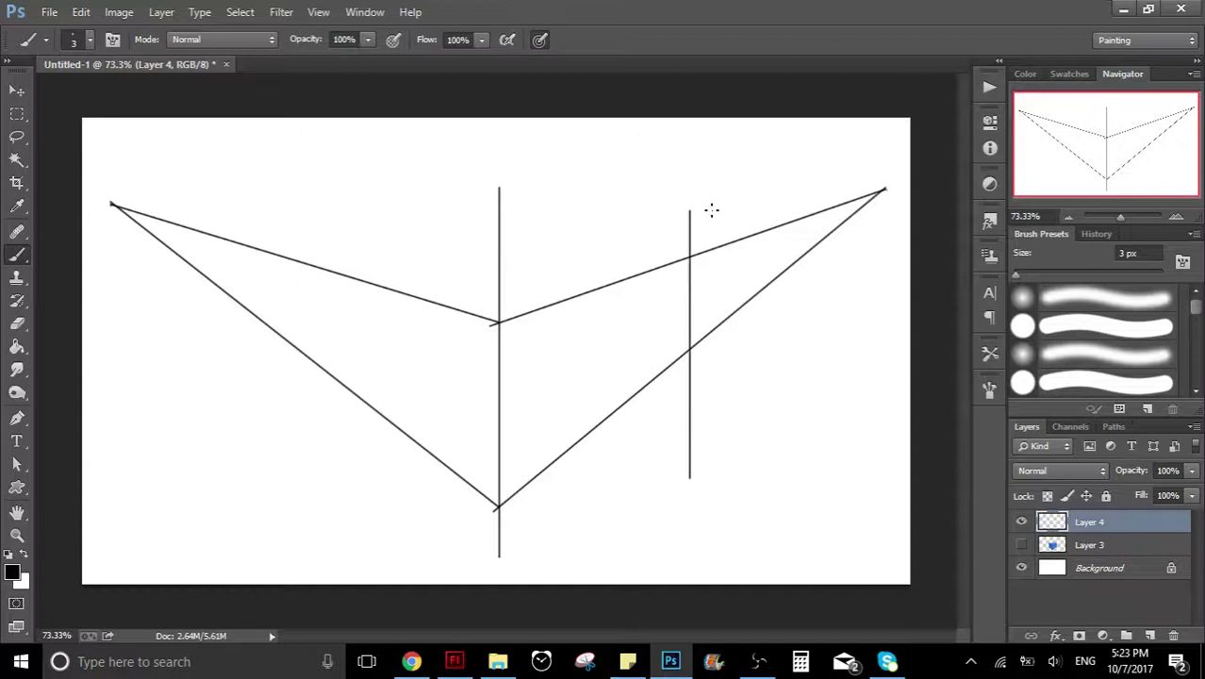
key("ctrl+z")
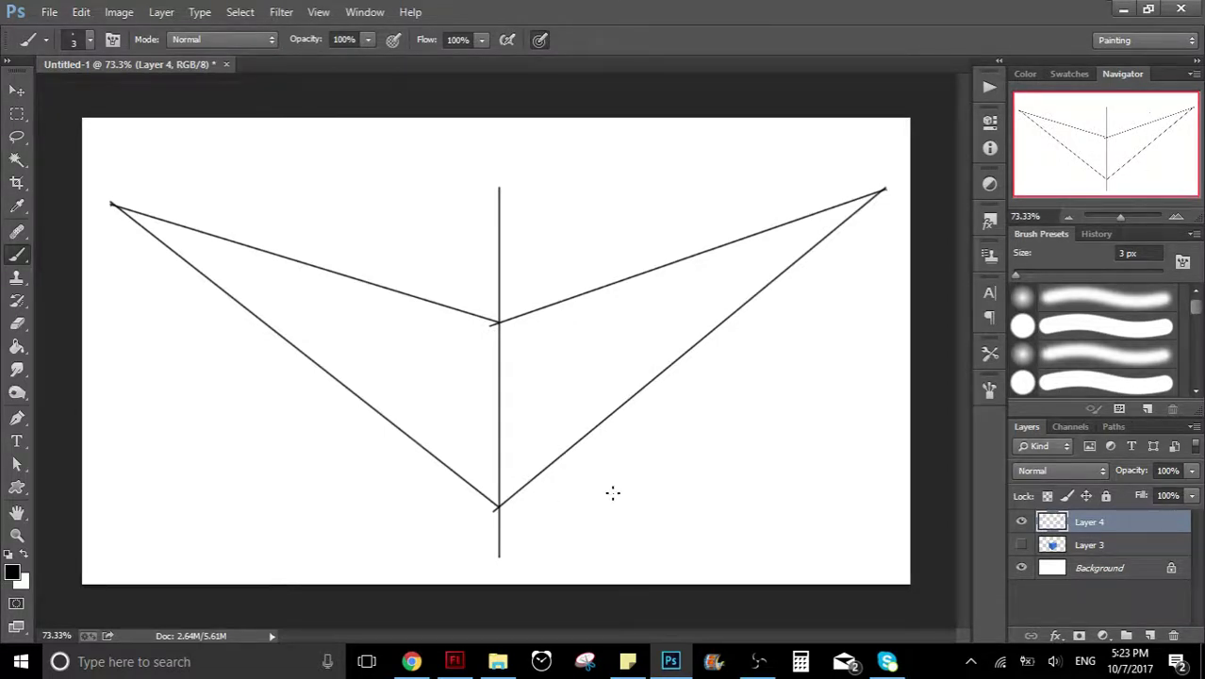
left_click_drag(610, 509, 622, 250)
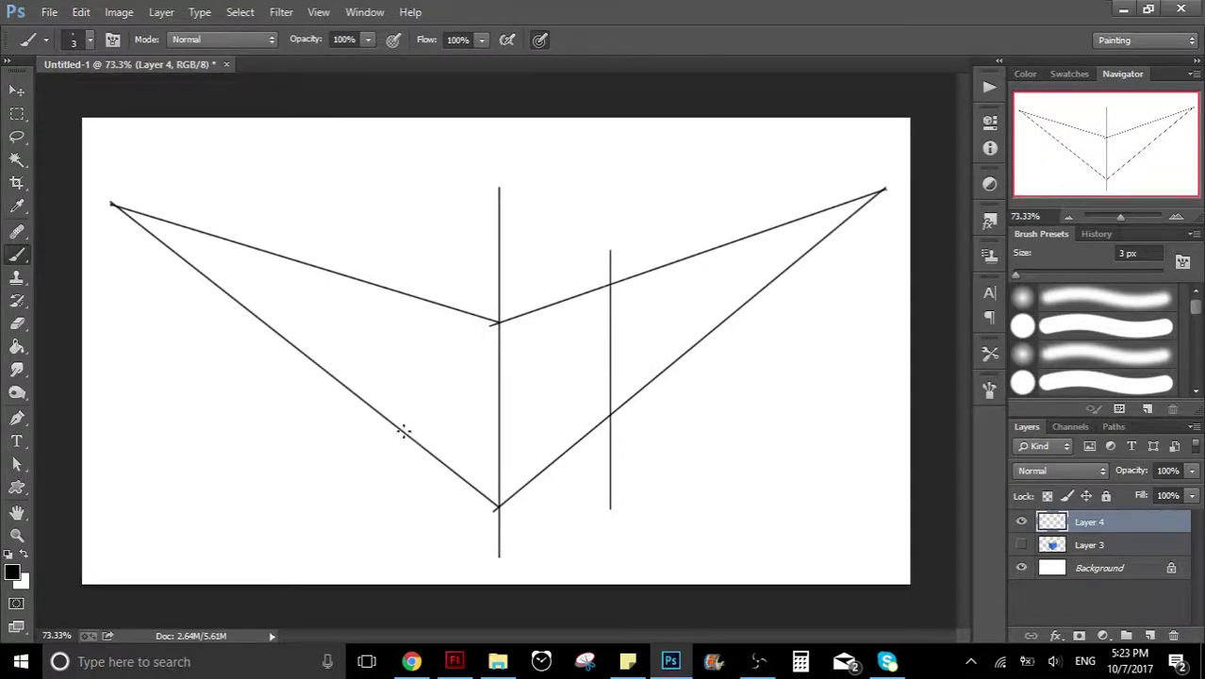
left_click(364, 489)
left_click(364, 239, "shift")
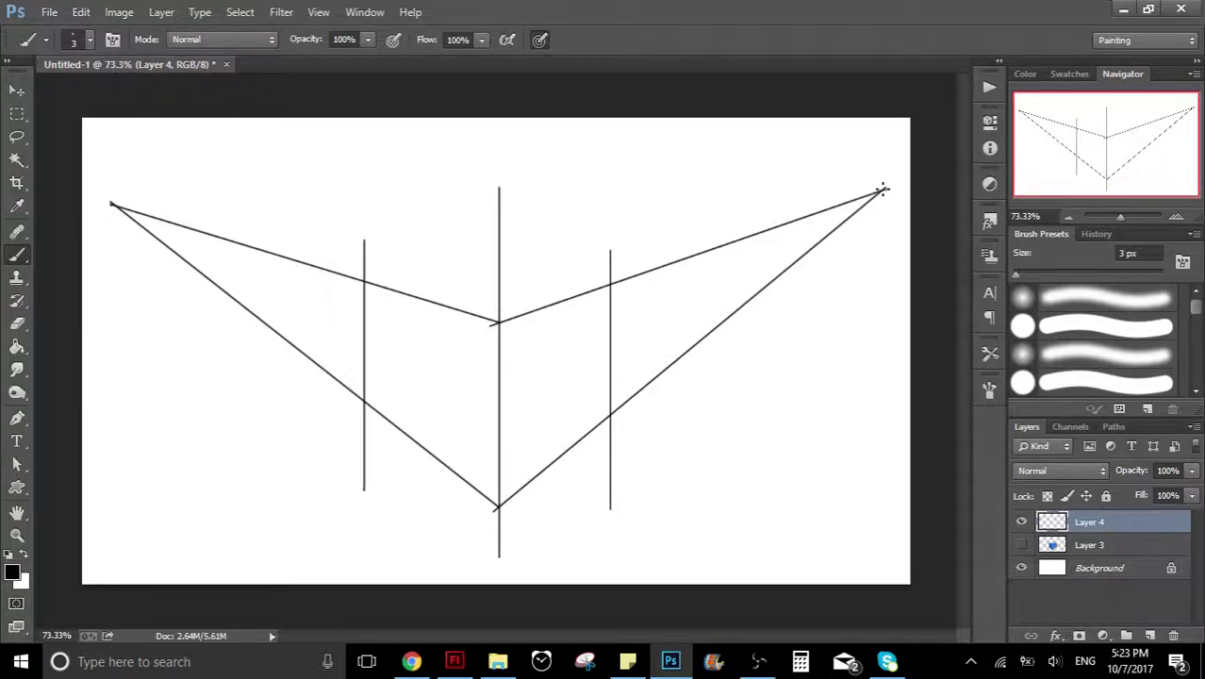
left_click(364, 281, "shift")
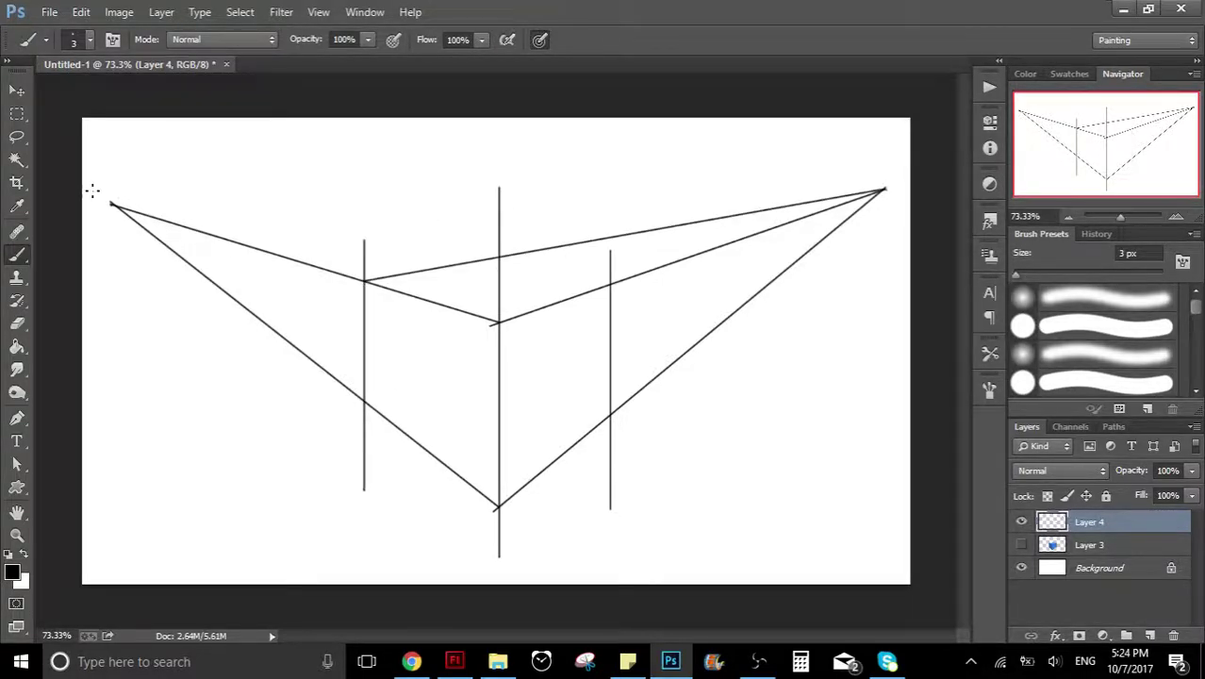
left_click(609, 283, "shift")
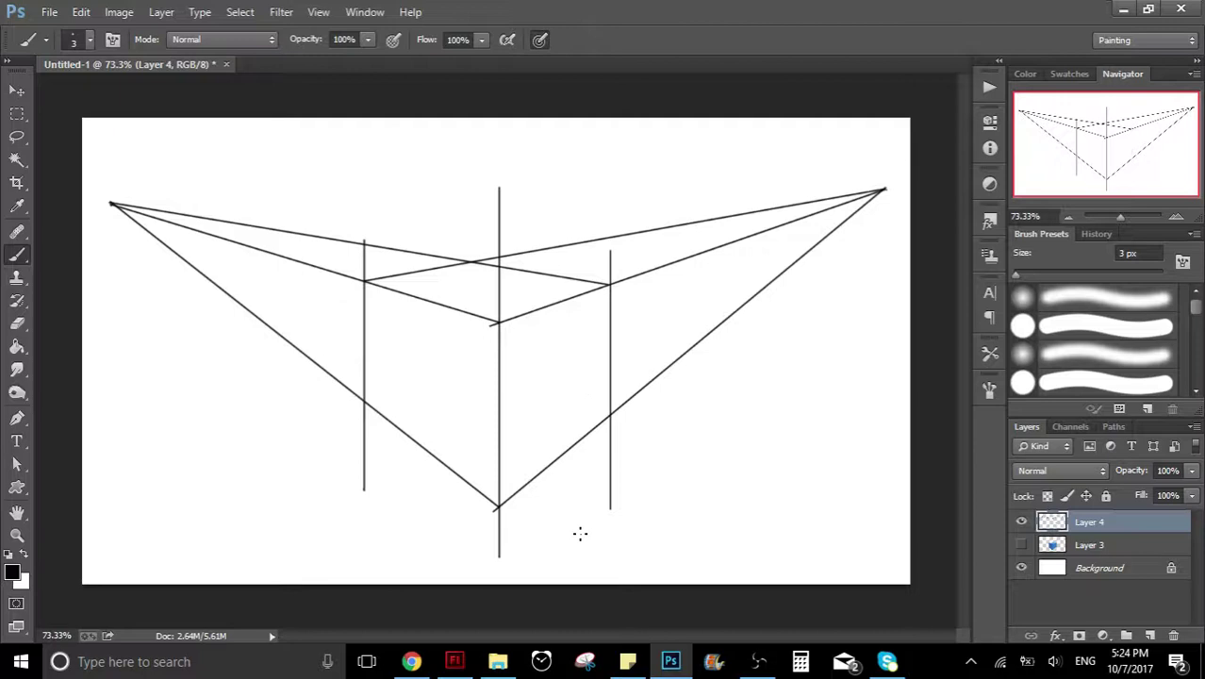
- Create Layer 5 from the Create New Layer button in the Layers panel
left_click(1151, 636)
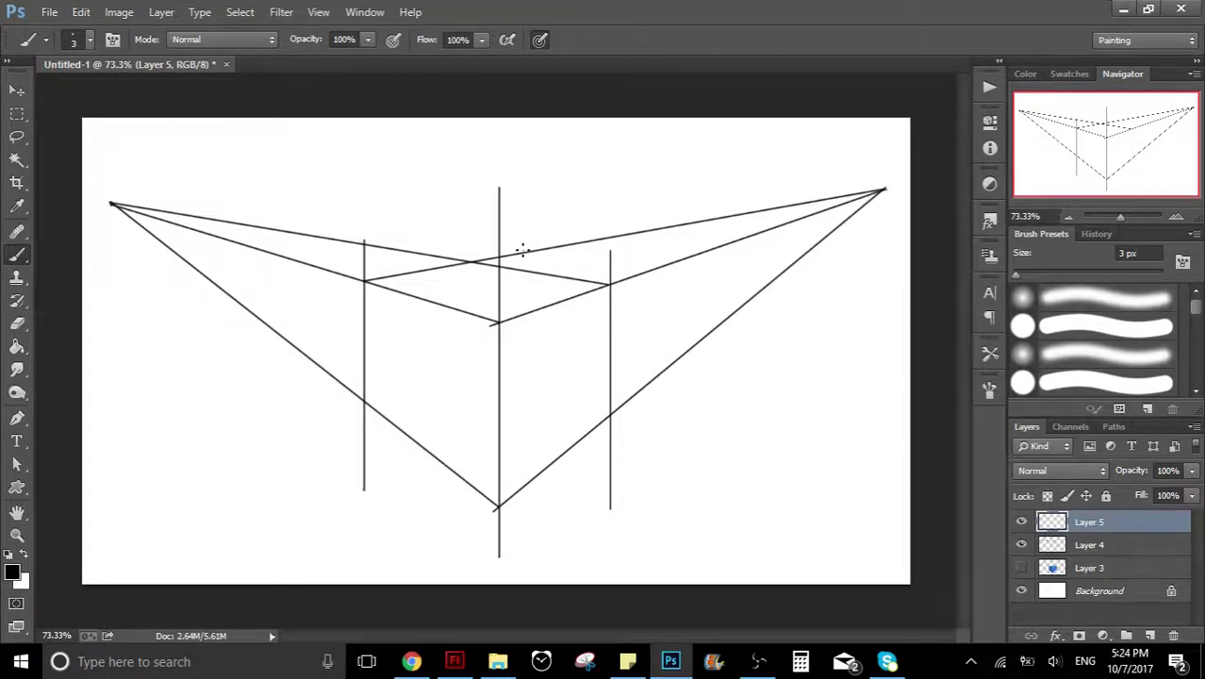
- Turn on rulers and drag three horizontal guides and one vertical guide onto the canvas
left_click(320, 13)
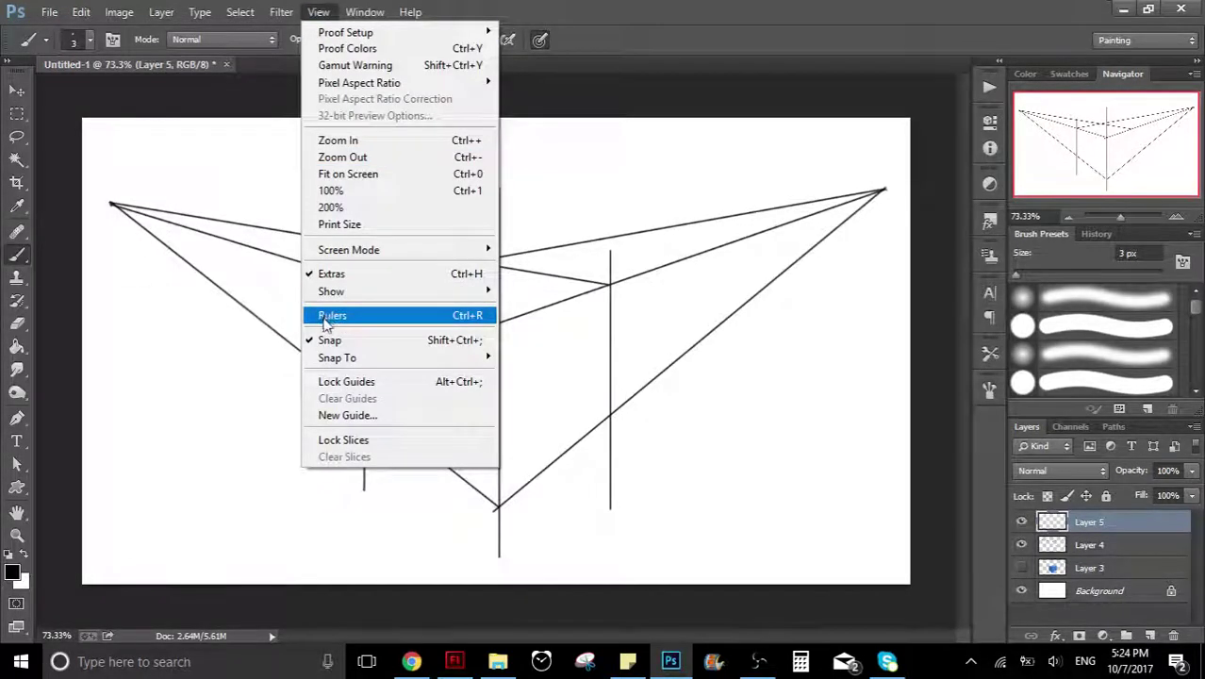
left_click(325, 319)
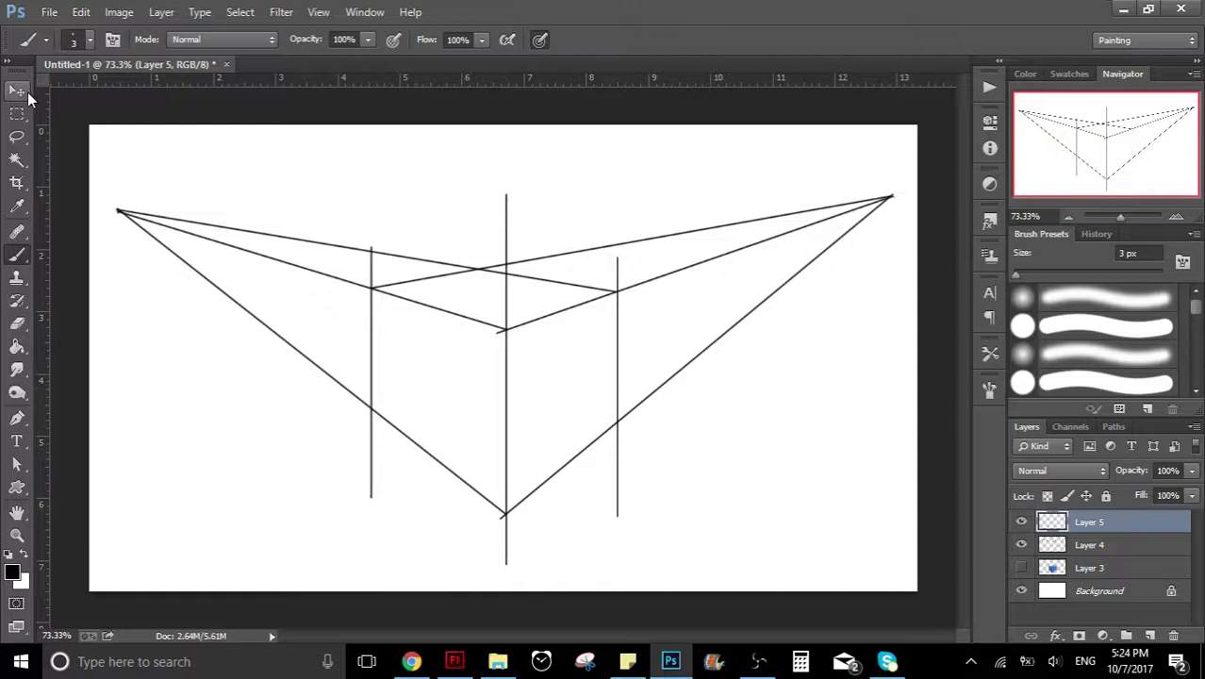
left_click(17, 90)
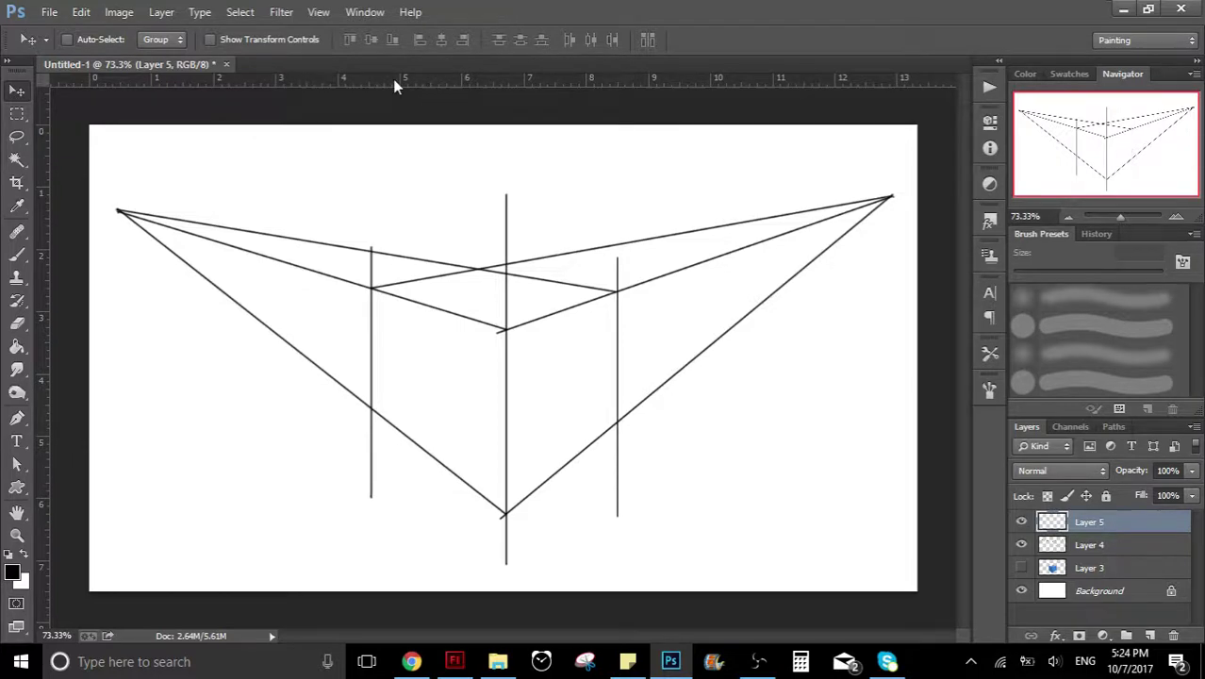
left_click_drag(390, 81, 386, 322)
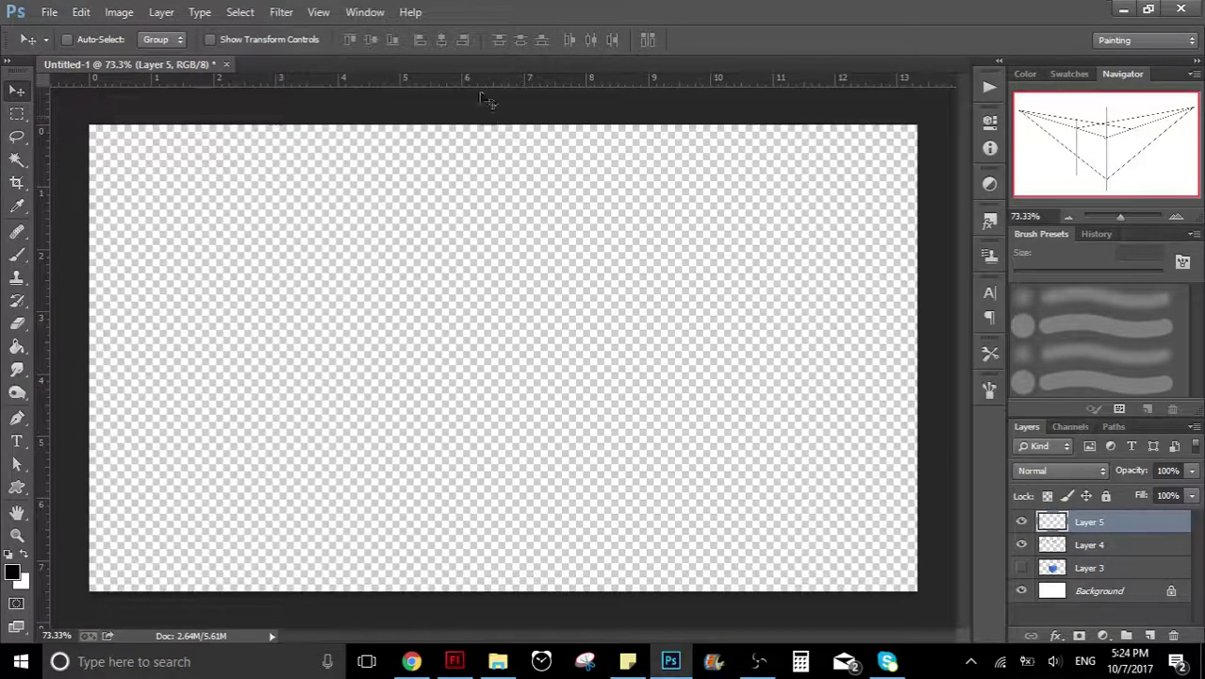
left_click_drag(486, 81, 491, 267)
left_click_drag(489, 83, 497, 202)
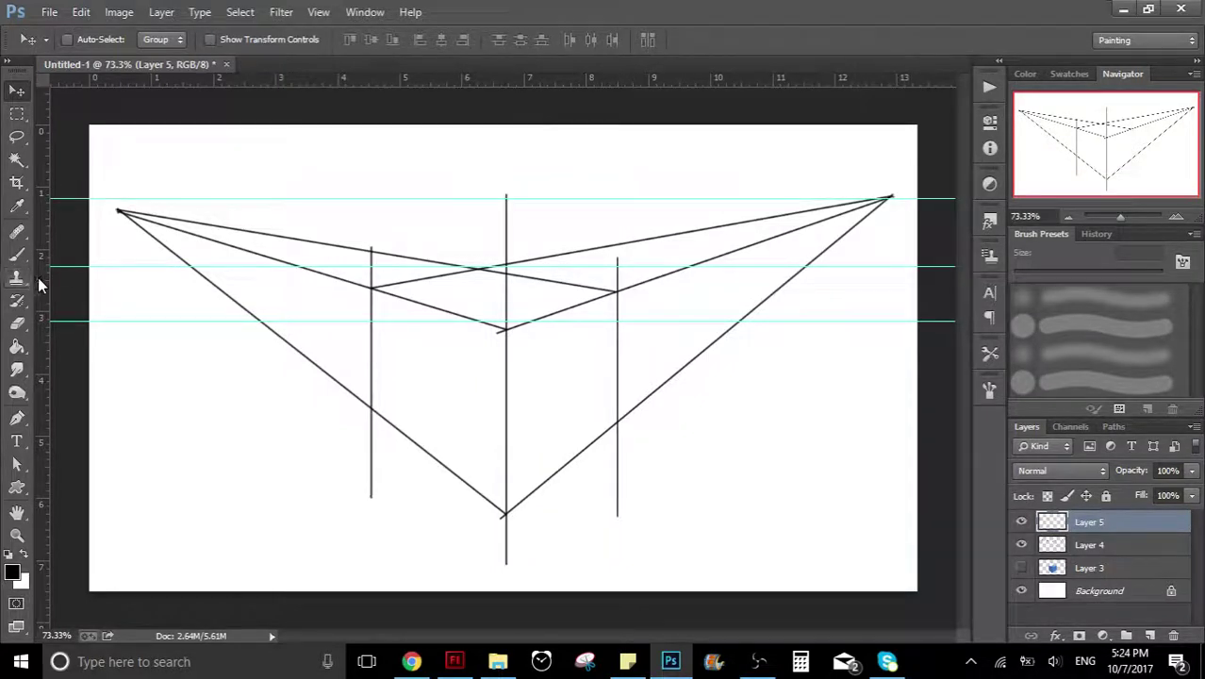
left_click_drag(42, 279, 362, 276)
- Reselect the regular Brush tool and drag another vertical guide onto the canvas
left_click(34, 300)
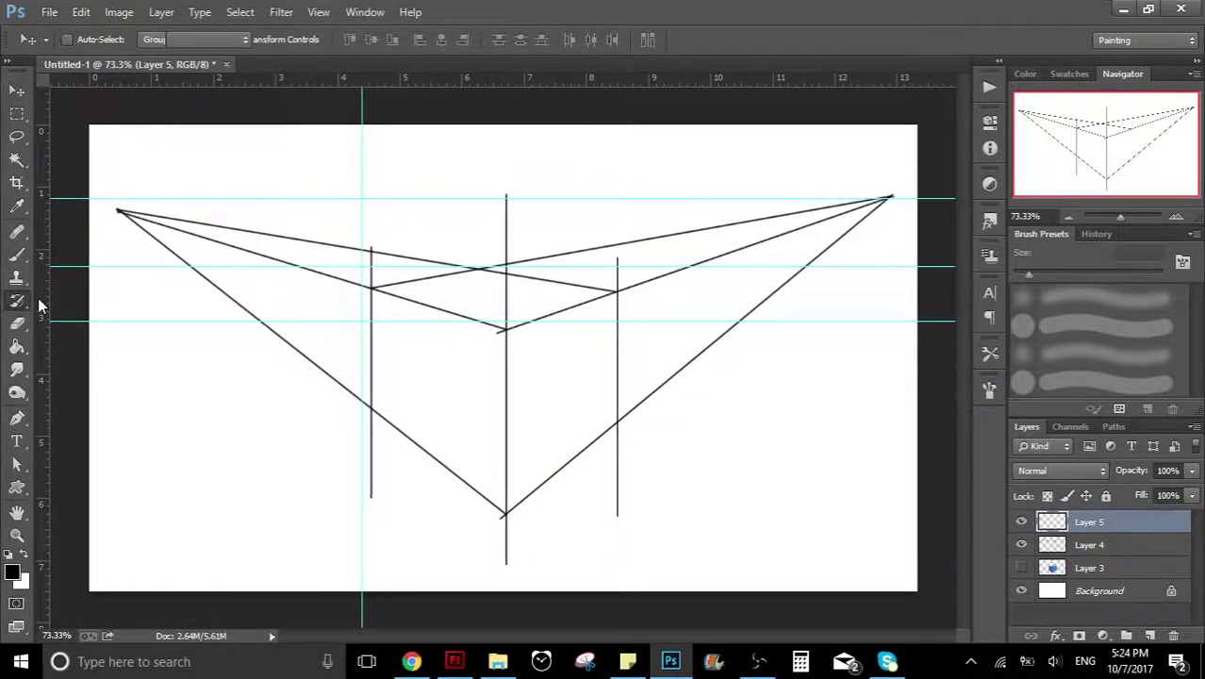
right_click(37, 298)
left_click(27, 251)
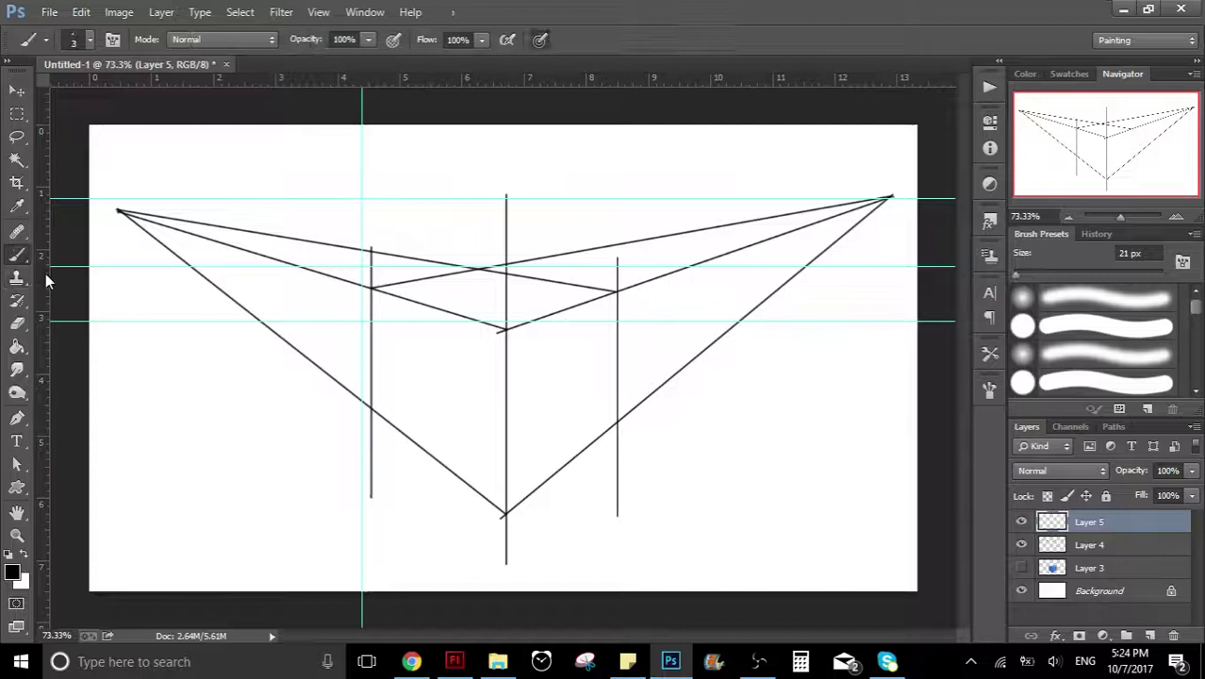
left_click_drag(45, 274, 460, 265)
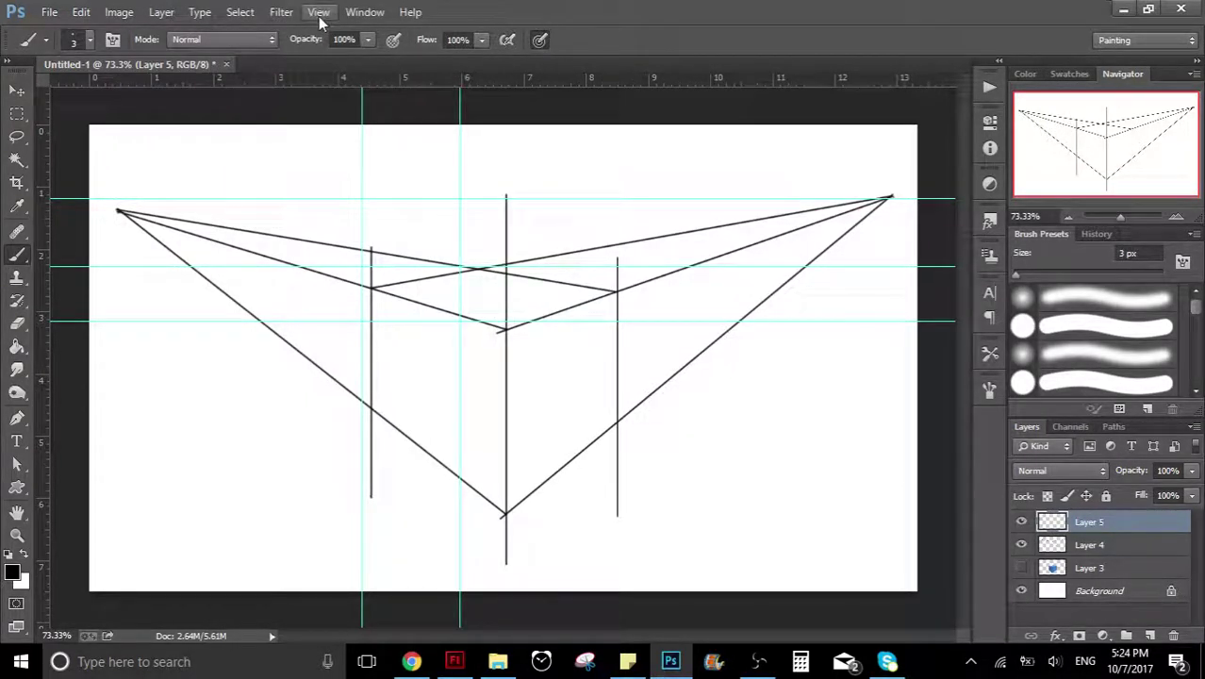
- Remove every guide with View > Clear Guides
left_click(319, 13)
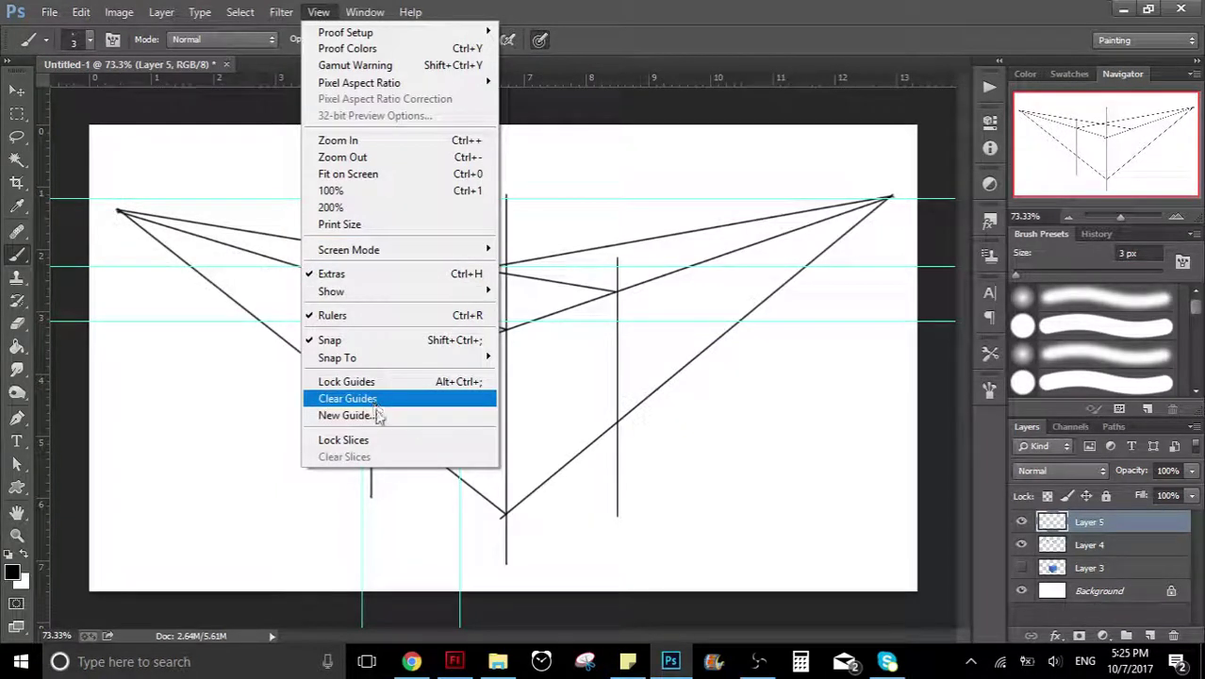
left_click(595, 24)
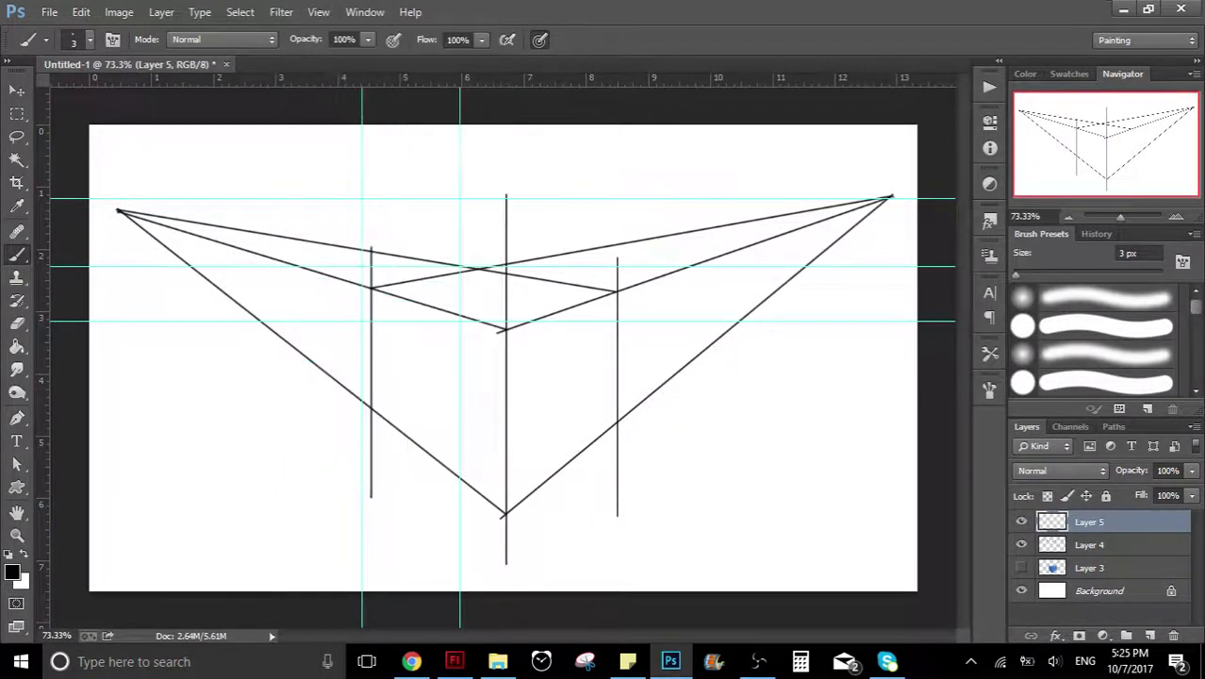
left_click(317, 13)
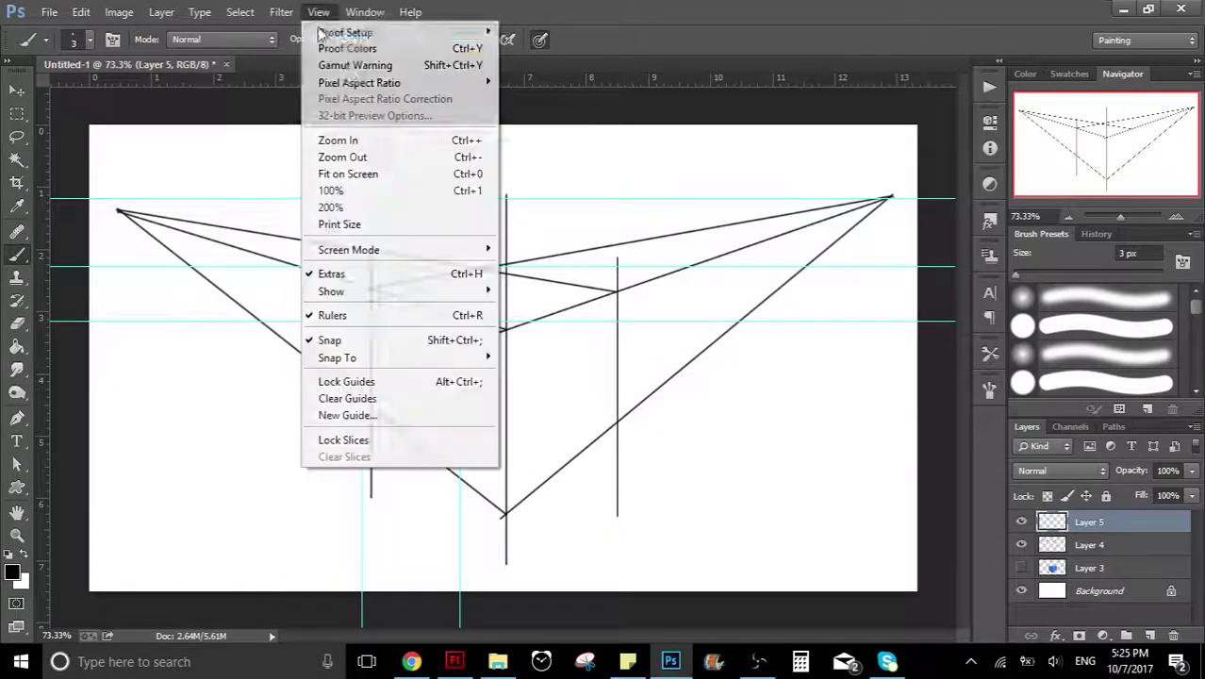
left_click(369, 399)
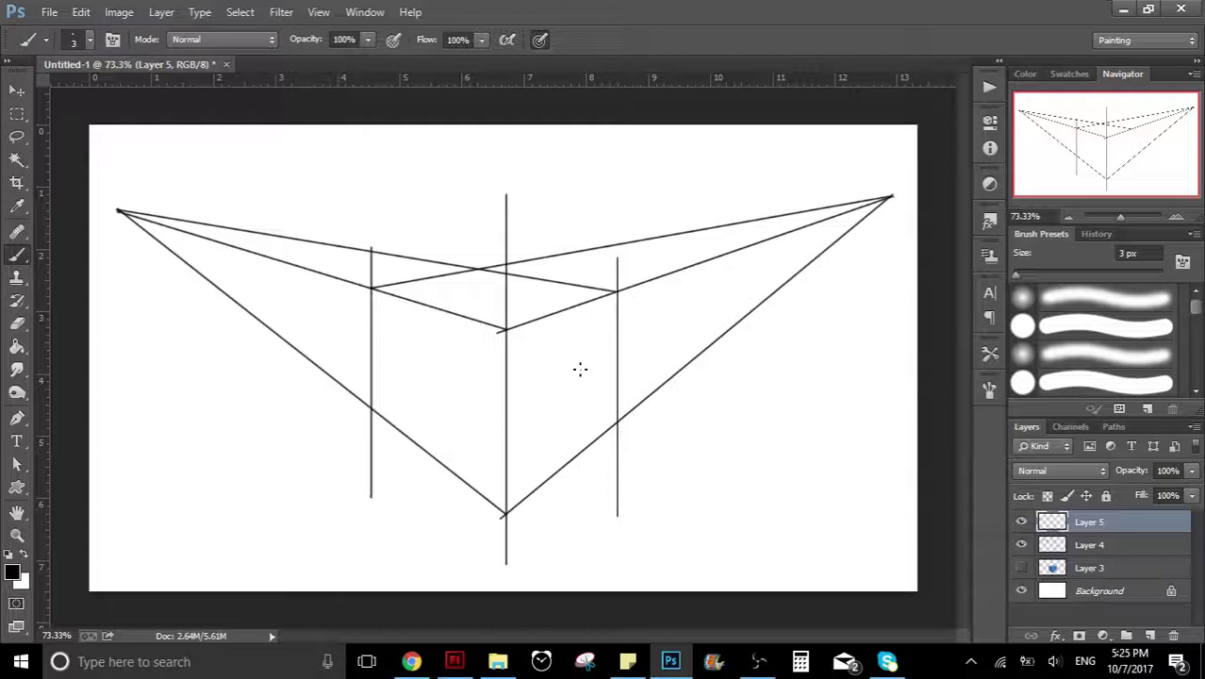
- Drag guides from the rulers through each cube corner height and along the three vertical edges
scroll(580, 369, "up", 1)
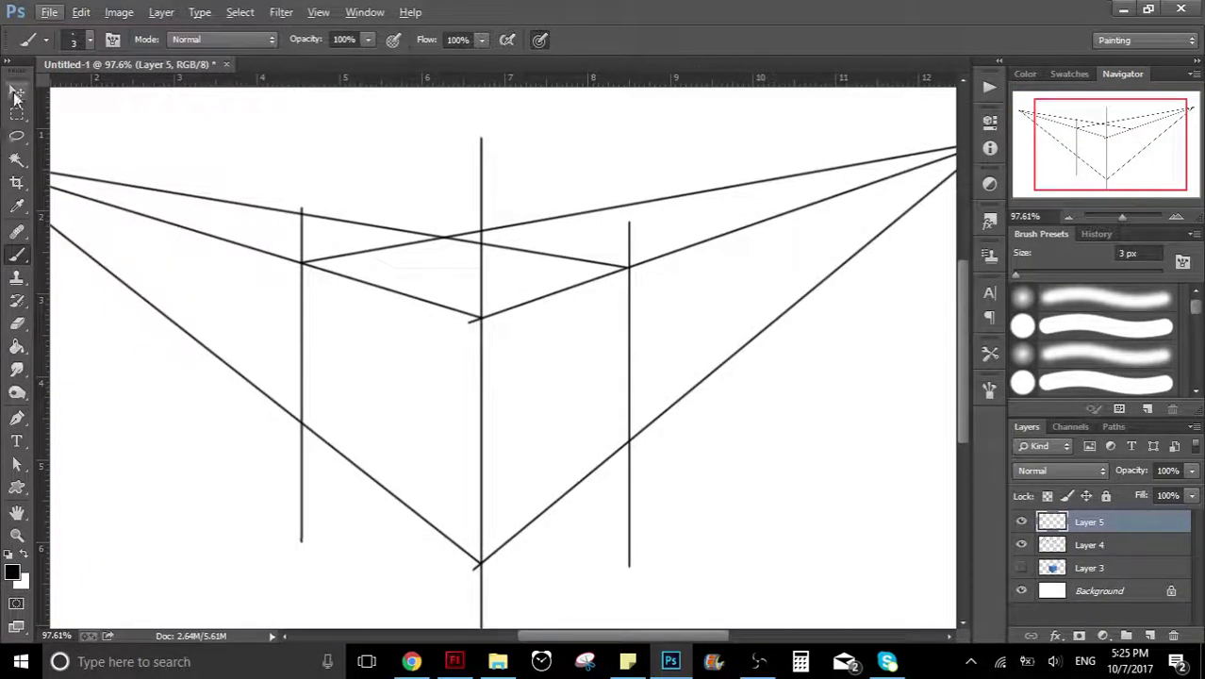
left_click(17, 89)
left_click_drag(500, 79, 498, 318)
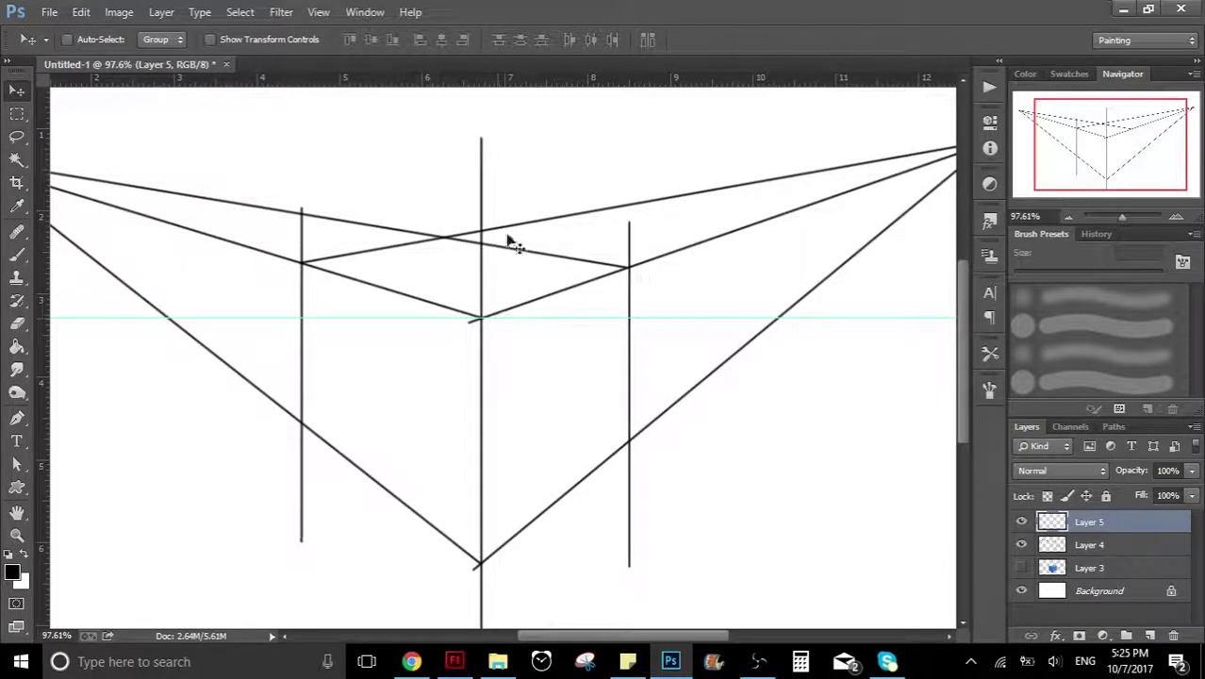
left_click_drag(485, 83, 463, 237)
left_click_drag(531, 79, 512, 566)
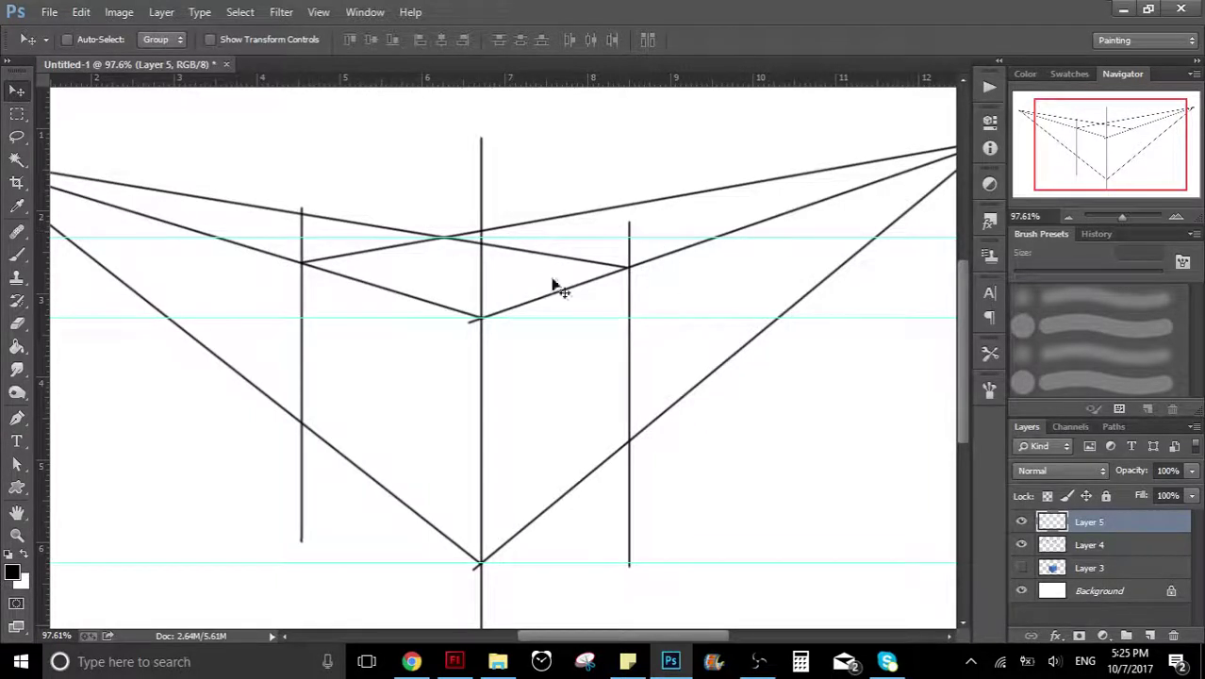
left_click_drag(44, 297, 302, 322)
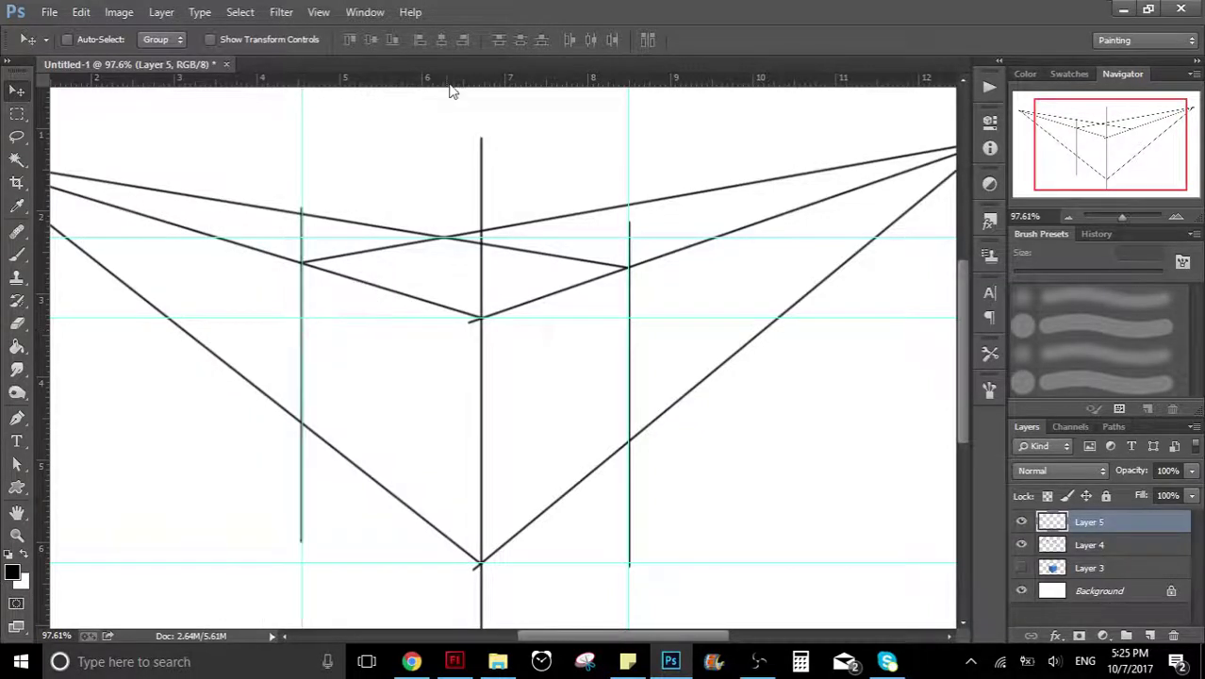
left_click_drag(478, 87, 630, 265)
left_click_drag(659, 83, 632, 270)
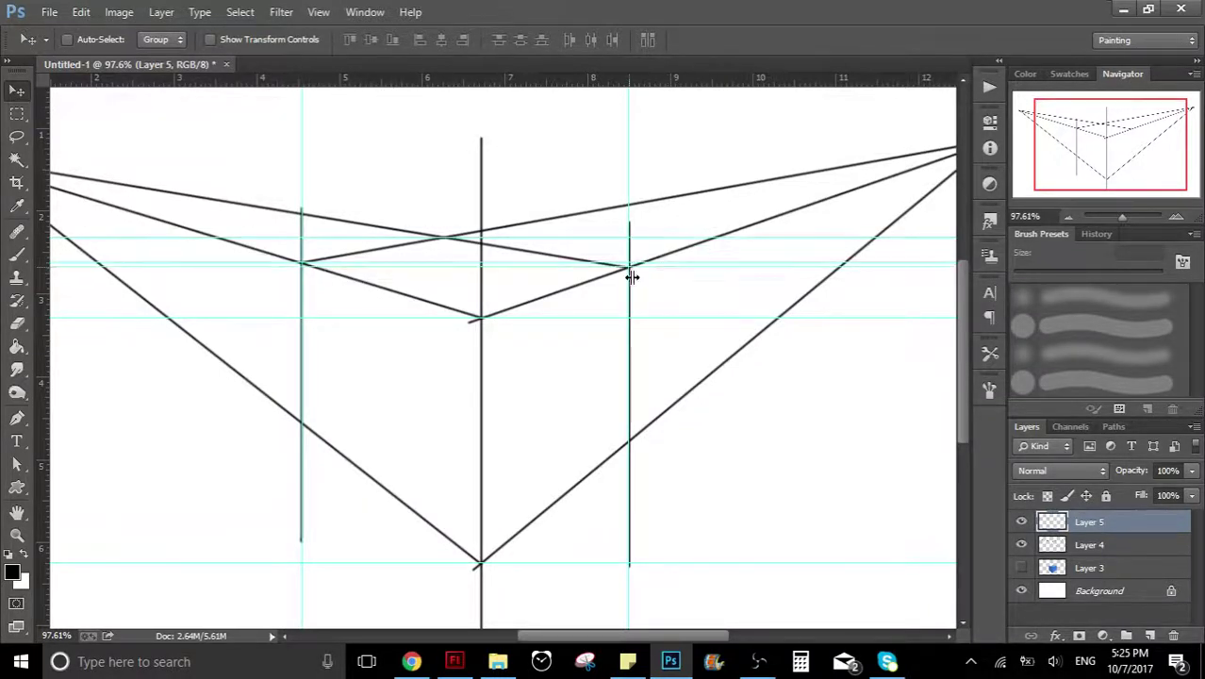
left_click_drag(606, 84, 444, 424)
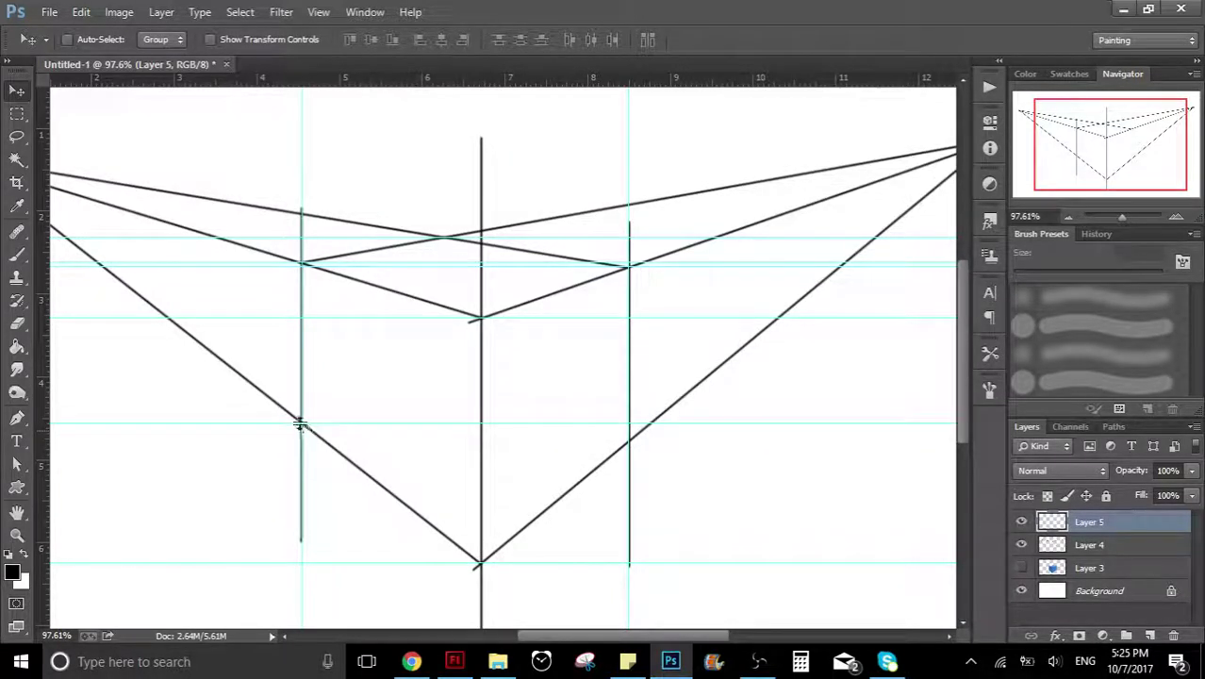
left_click_drag(456, 81, 646, 439)
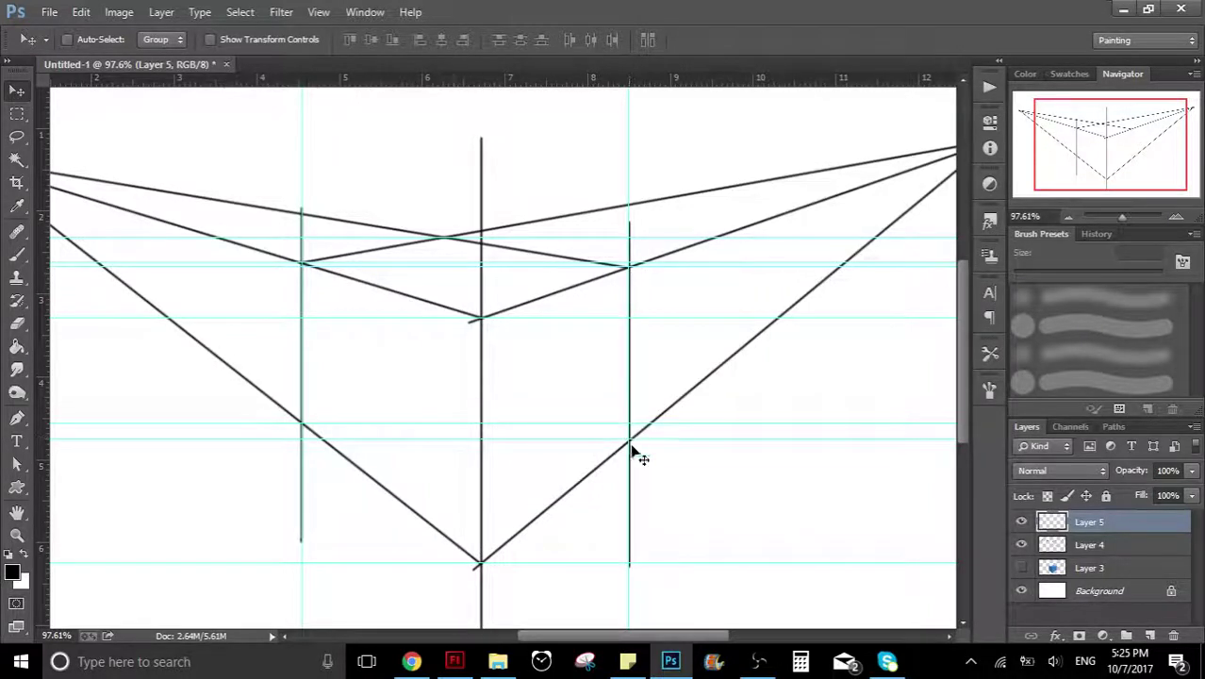
left_click_drag(44, 402, 483, 475)
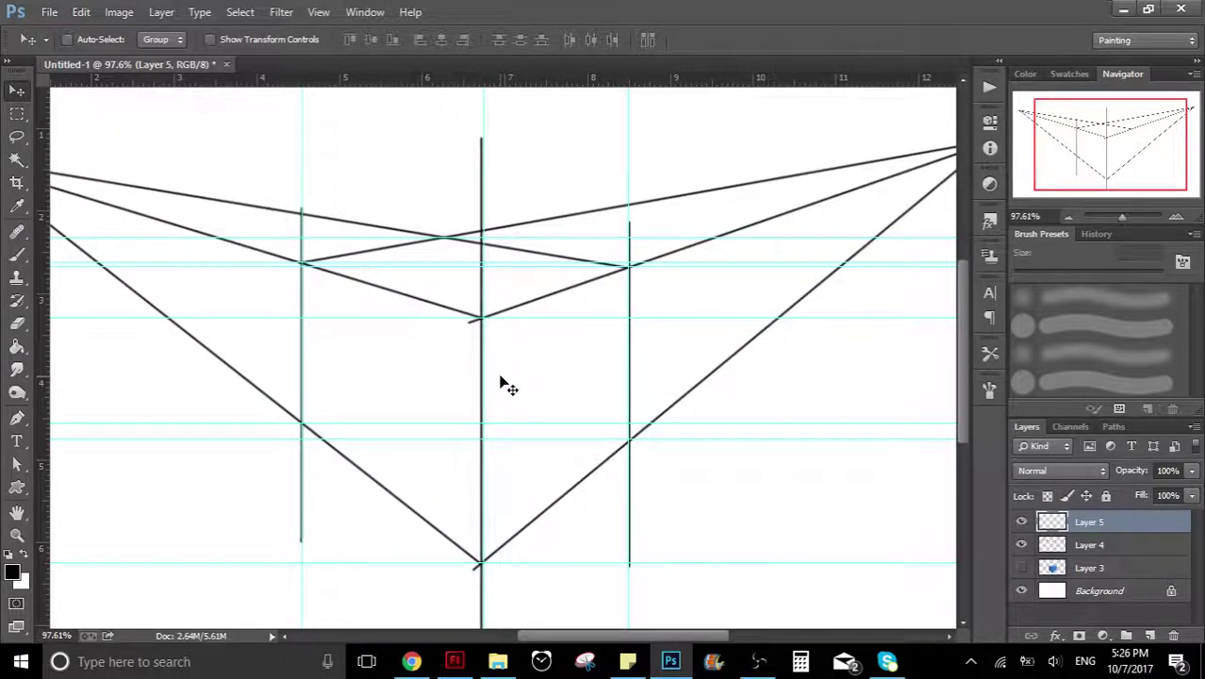
- Zoom in and nudge the central guide onto the cube's centre edge
scroll(500, 370, "up", 3)
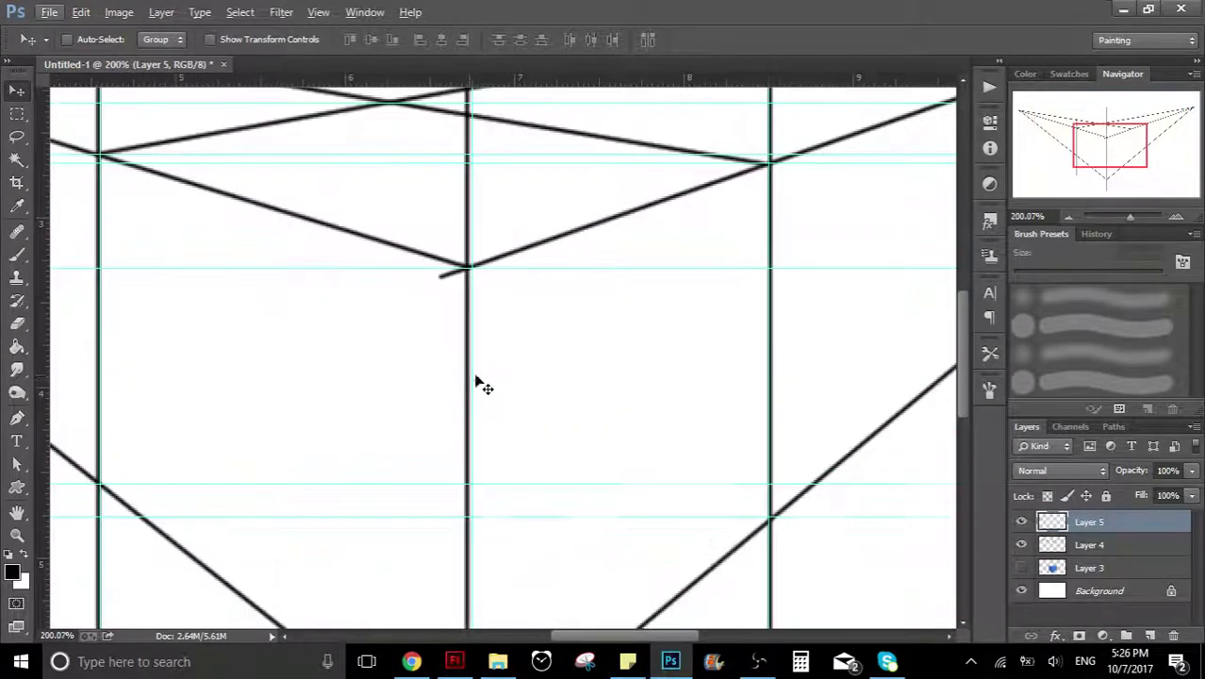
left_click_drag(470, 377, 467, 377)
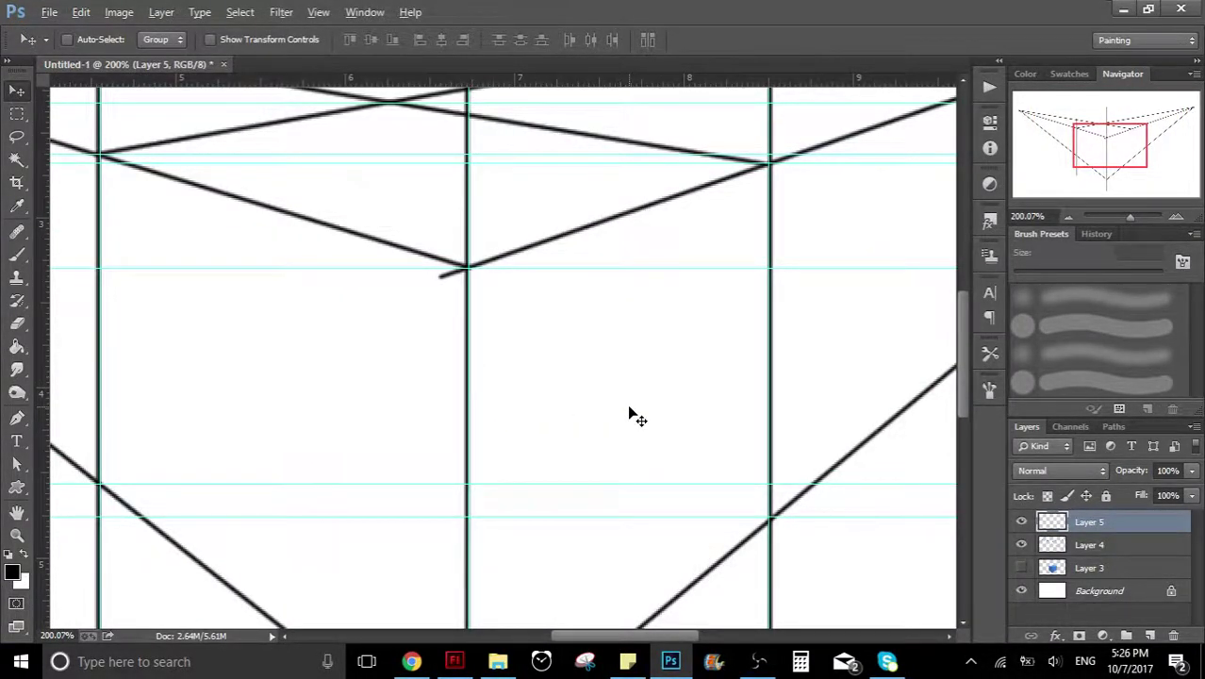
scroll(630, 415, "down", 3)
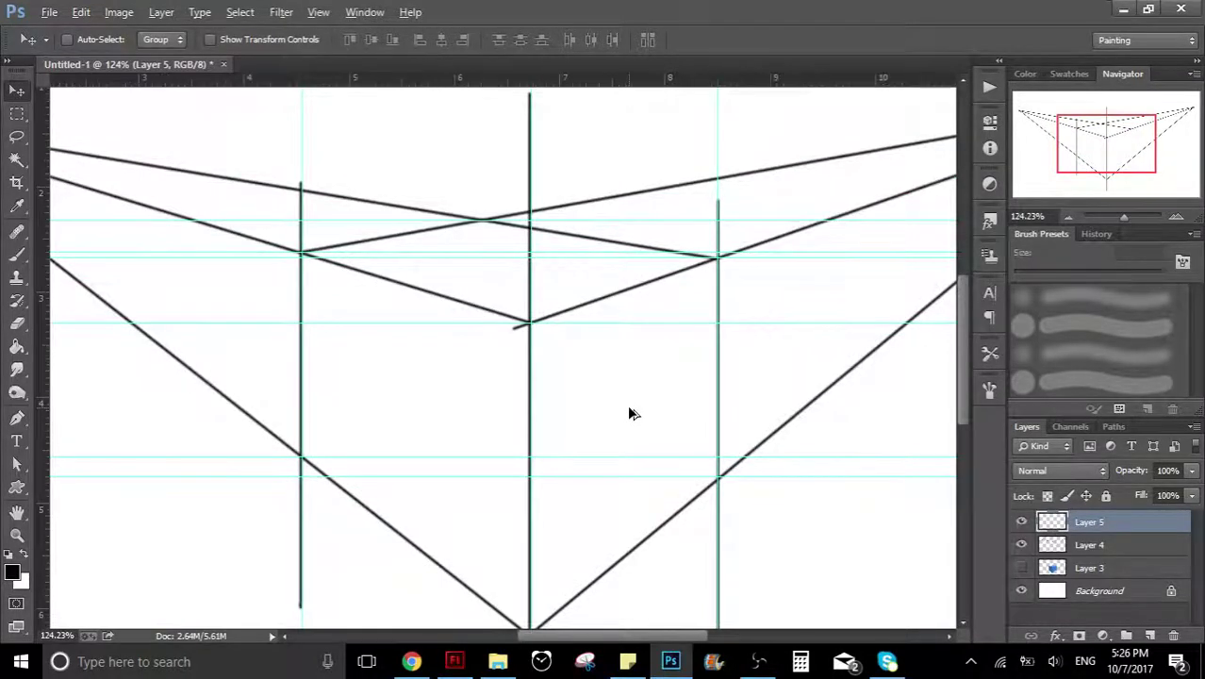
scroll(629, 408, "down", 1)
- Add a vertical guide through the top lines' crossing and toggle Layer 4 off and on
left_click_drag(45, 232, 510, 253)
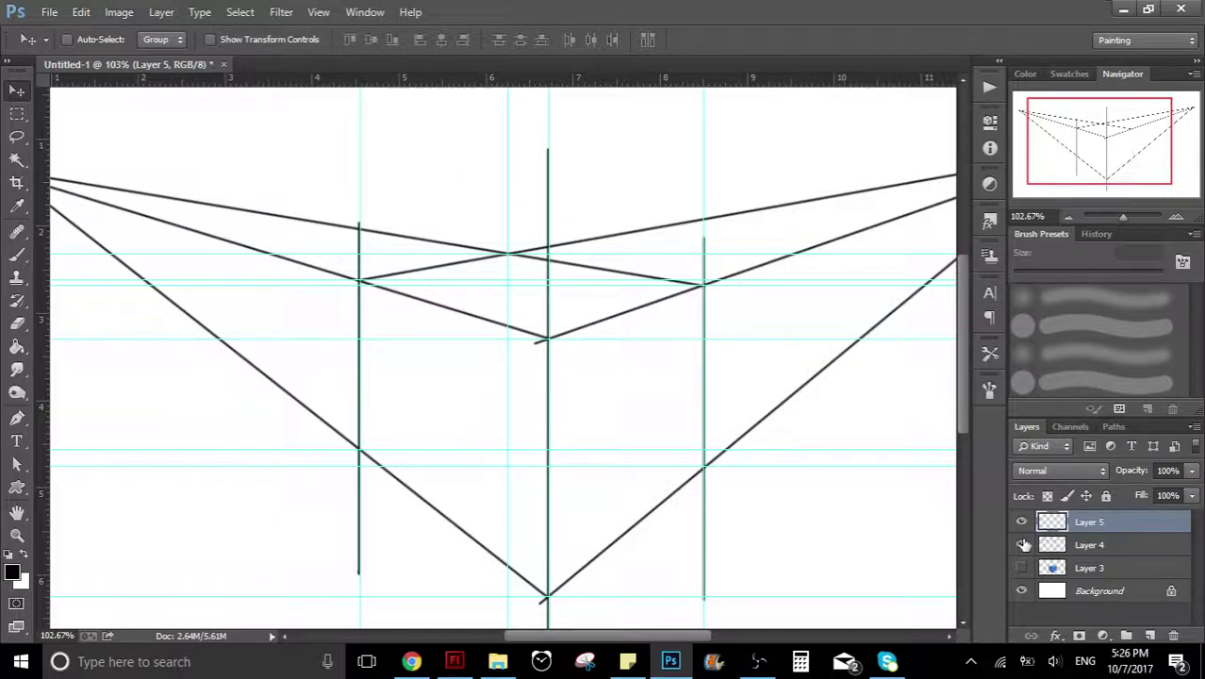
left_click(1022, 545)
left_click(1021, 545)
left_click(18, 422)
left_click(119, 443)
left_click(125, 391)
left_click(130, 338)
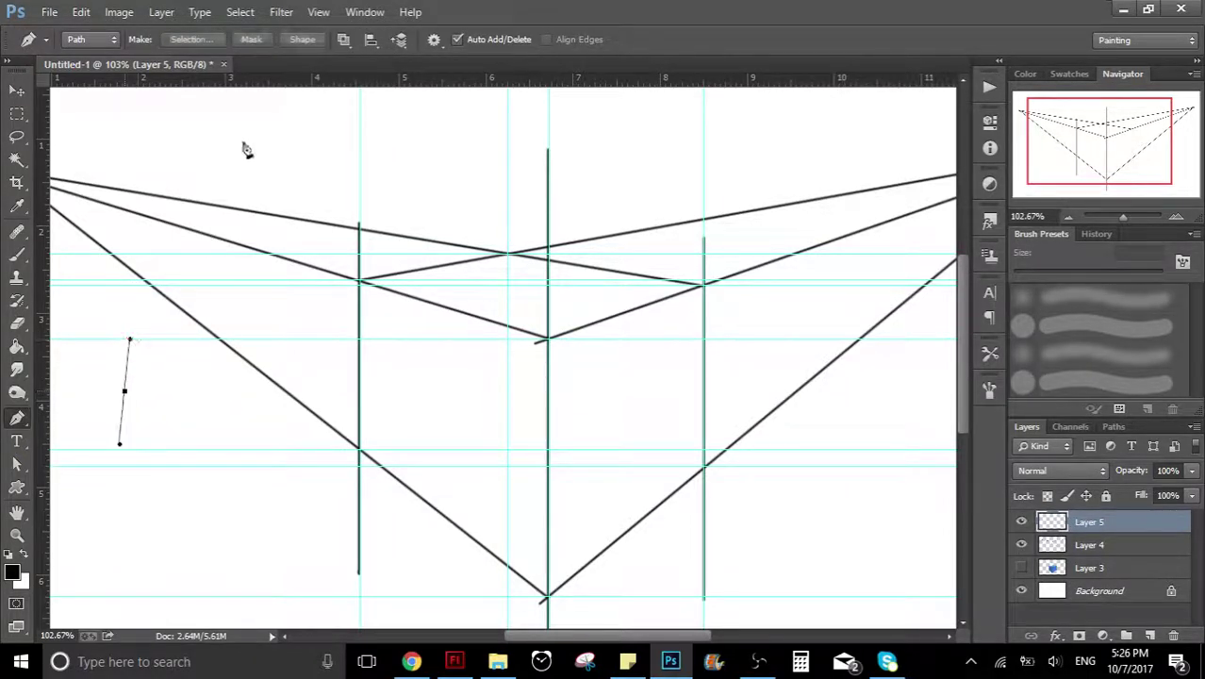
left_click_drag(243, 139, 422, 182)
left_click_drag(460, 232, 343, 325)
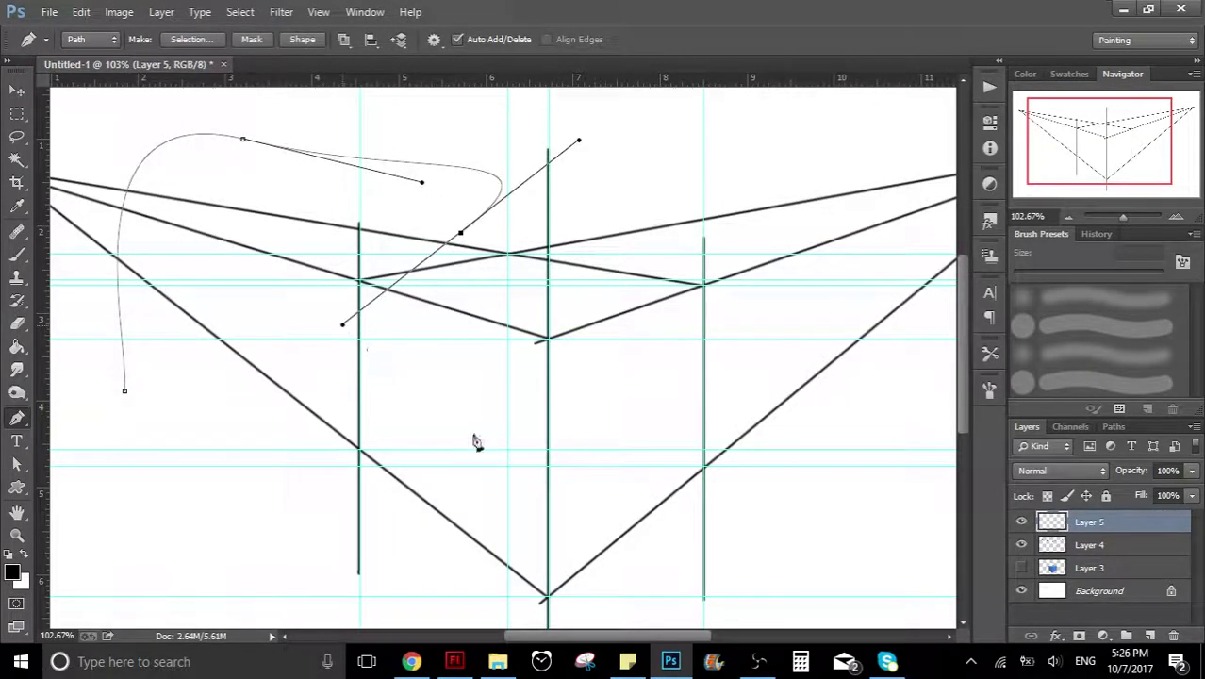
left_click_drag(455, 410, 261, 369)
left_click_drag(212, 422, 168, 366)
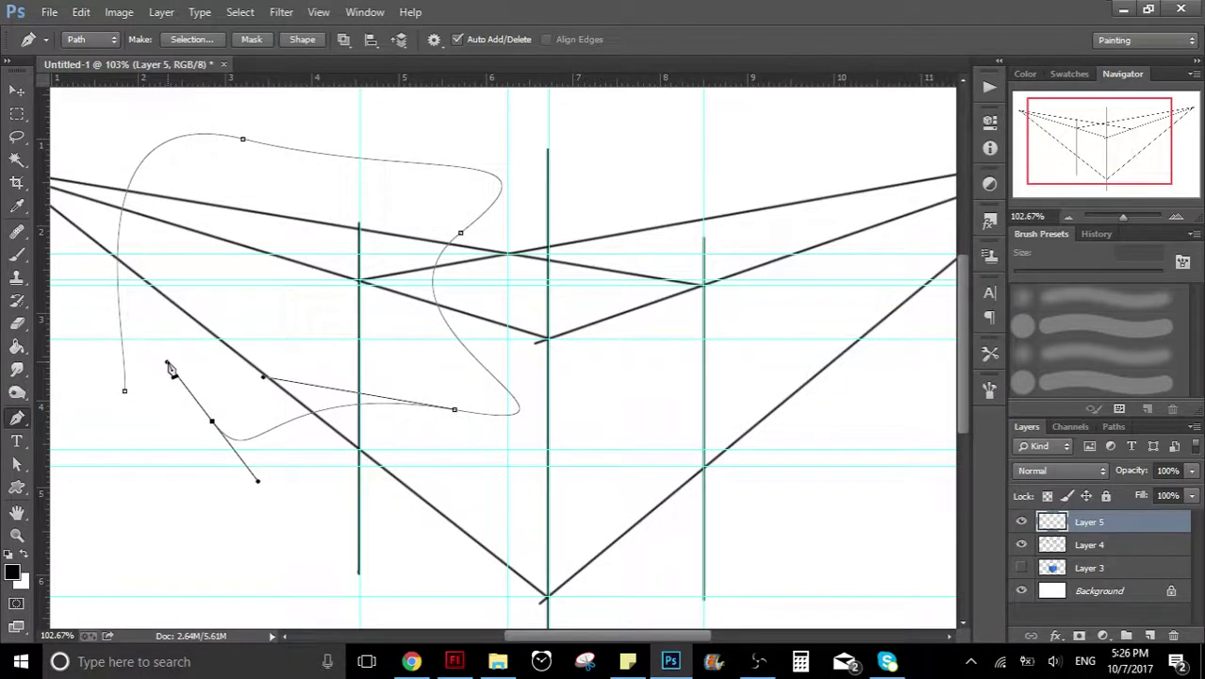
key("Escape")
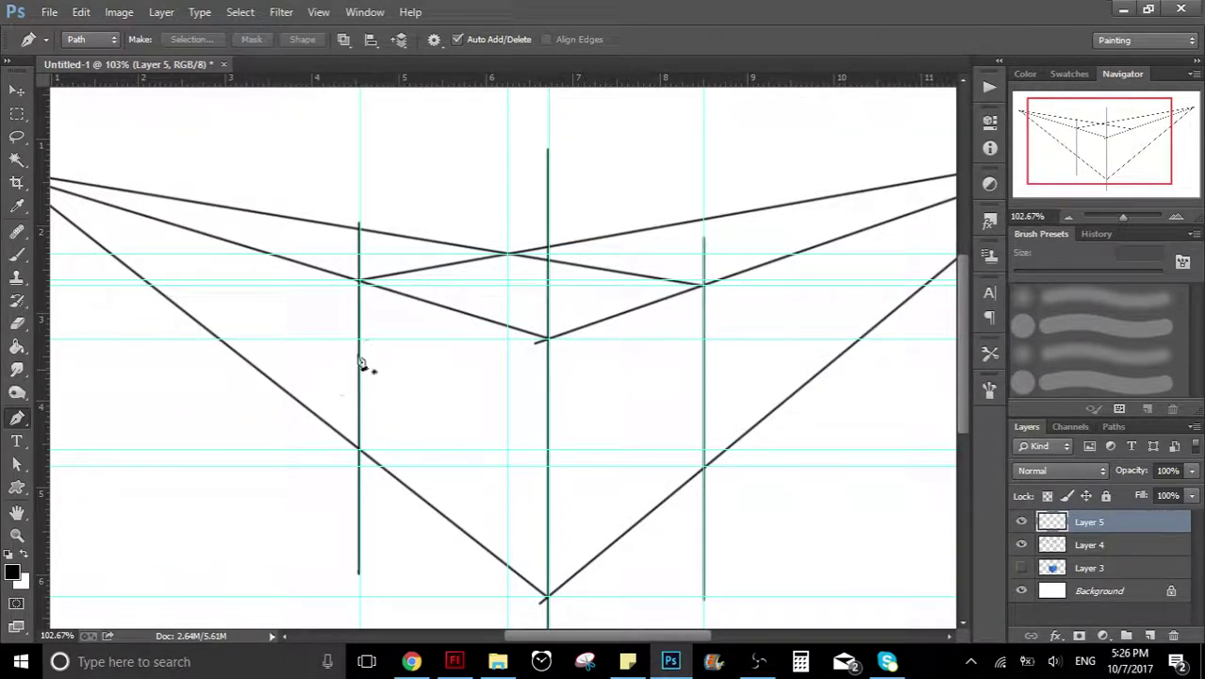
left_click(360, 283)
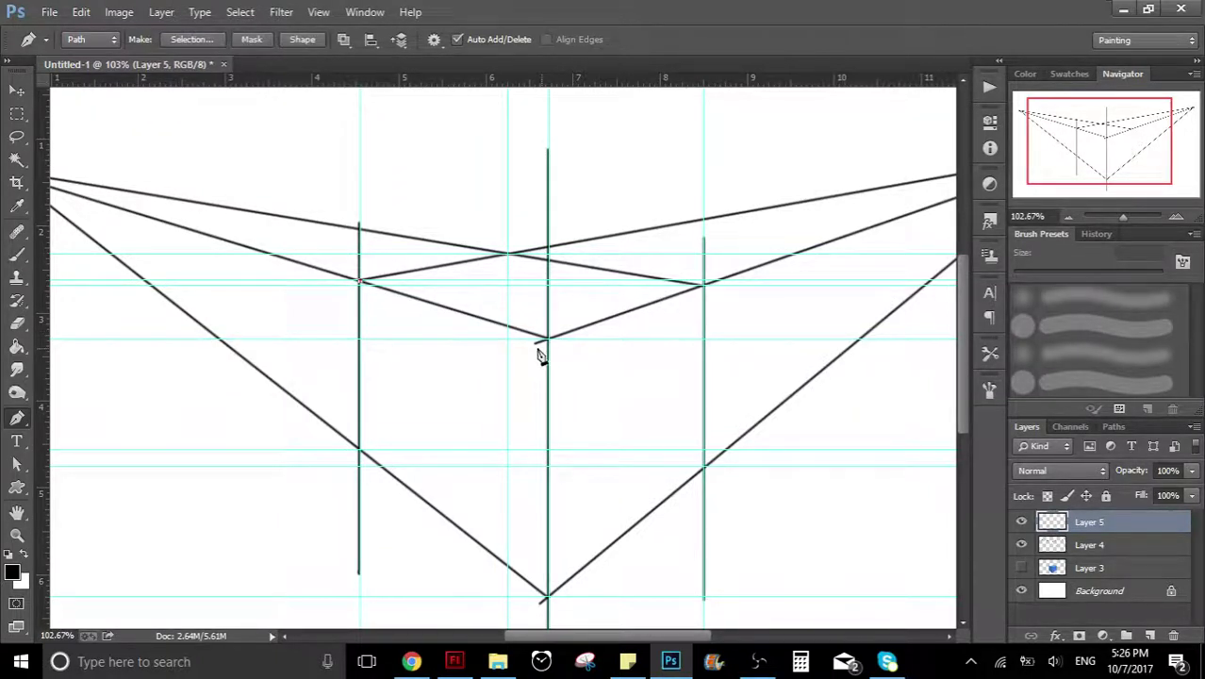
left_click(508, 338)
left_click(704, 254)
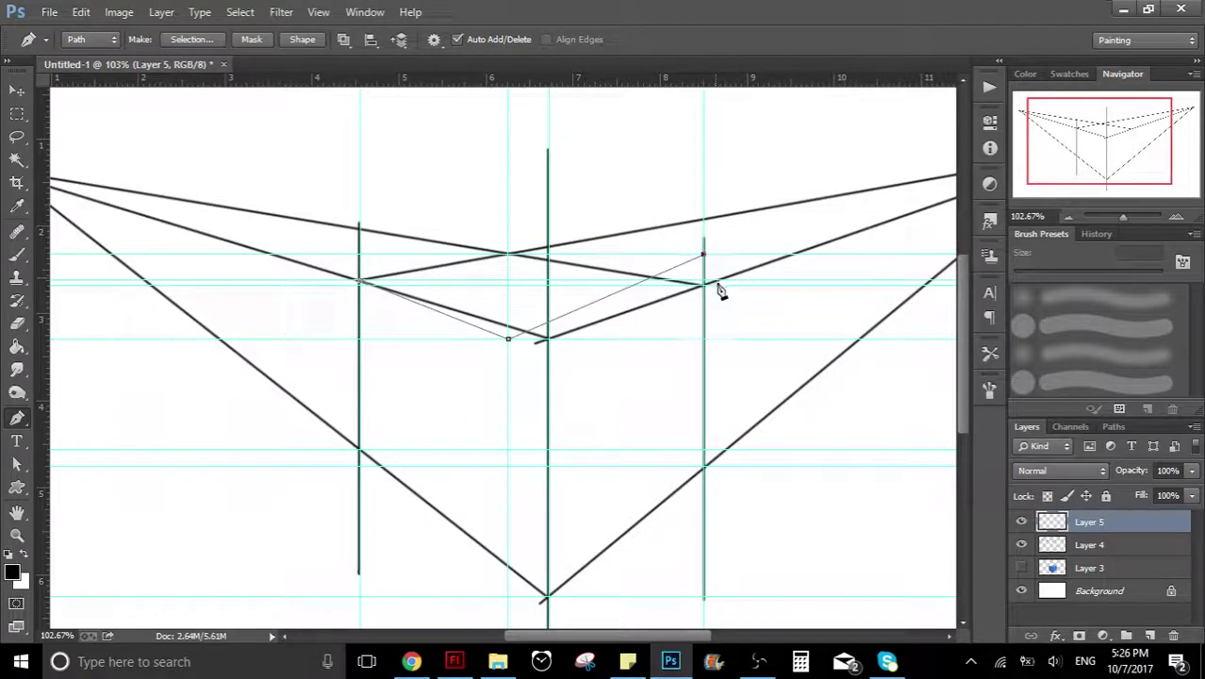
key("Delete")
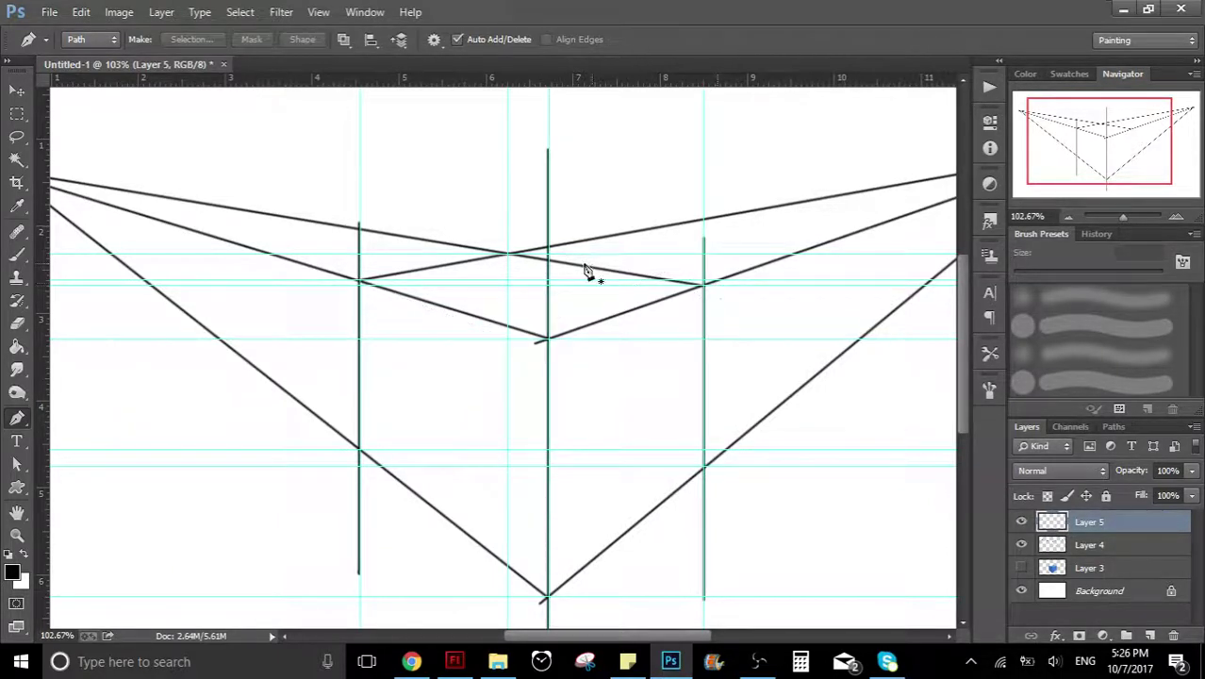
left_click(359, 254)
left_click(704, 254)
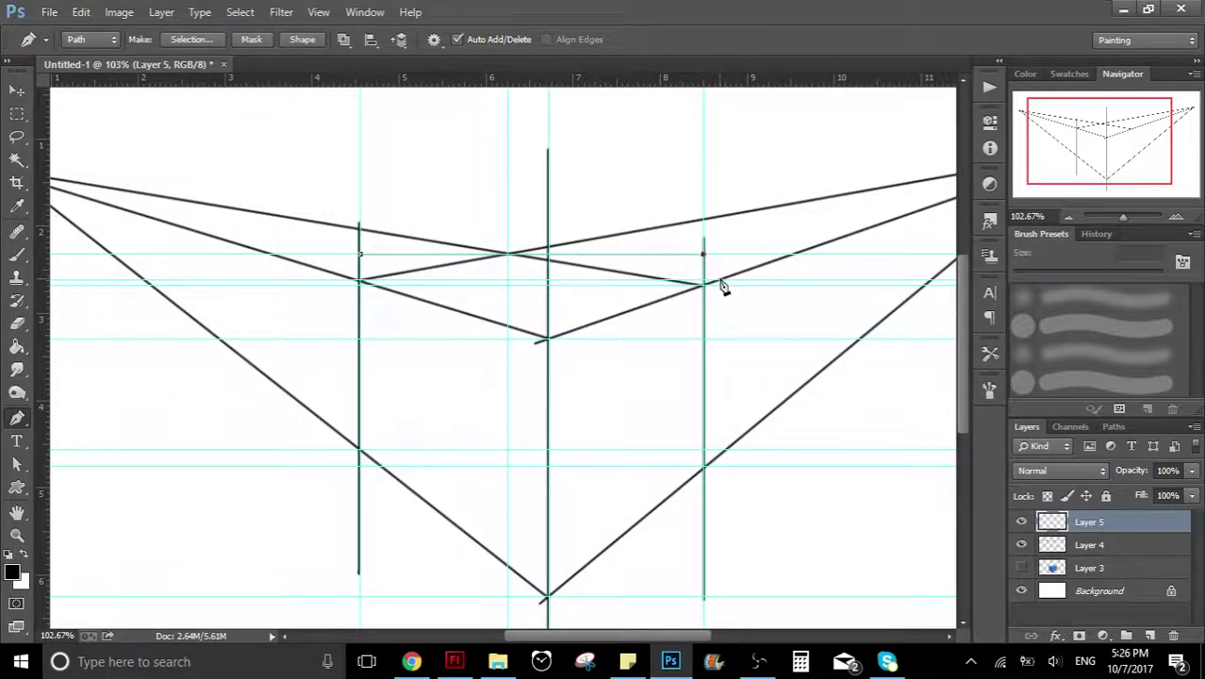
key("Delete")
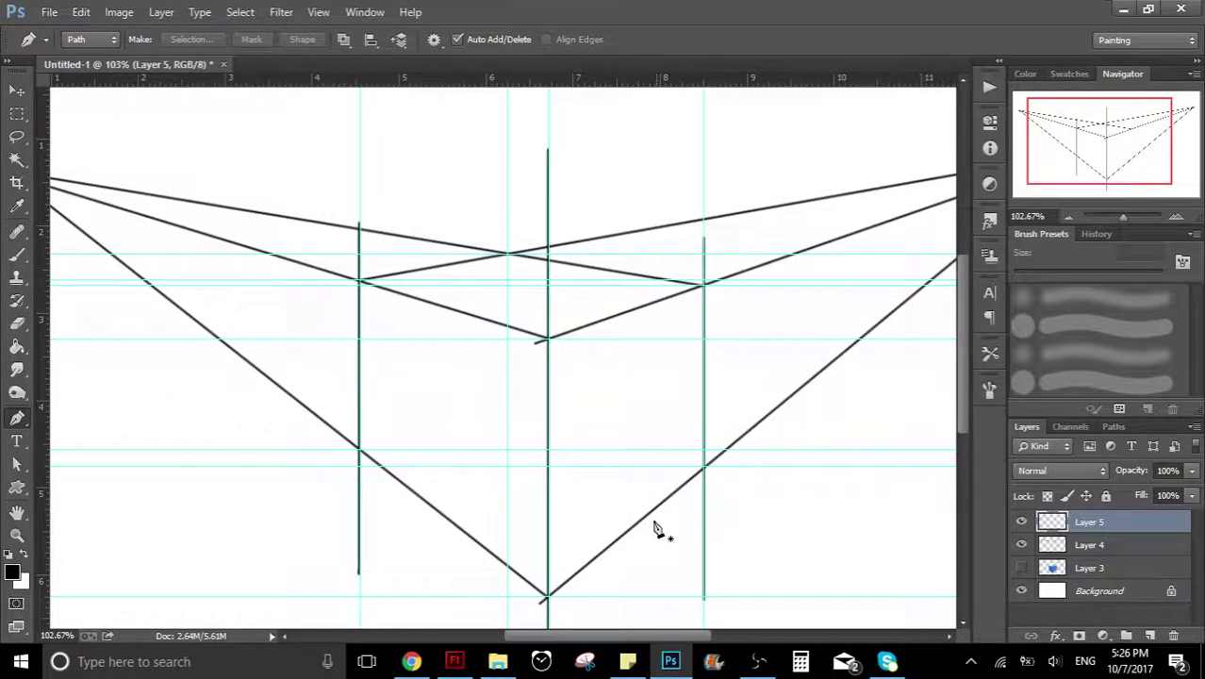
left_click(92, 450)
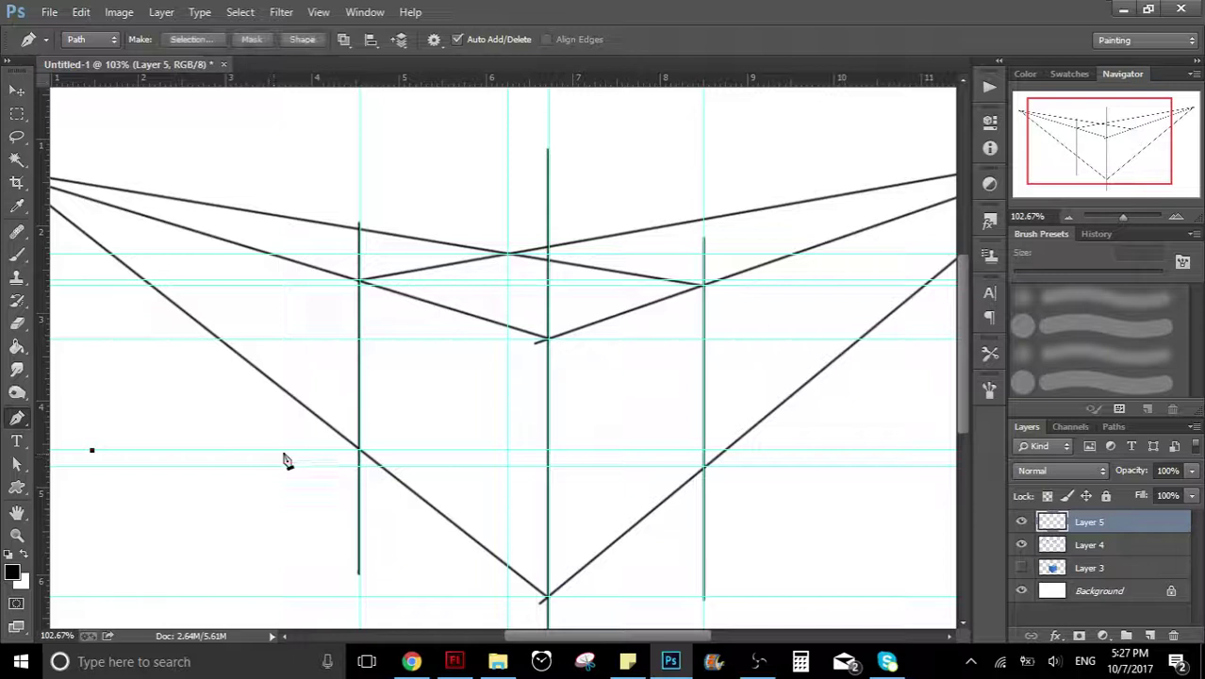
left_click(288, 451)
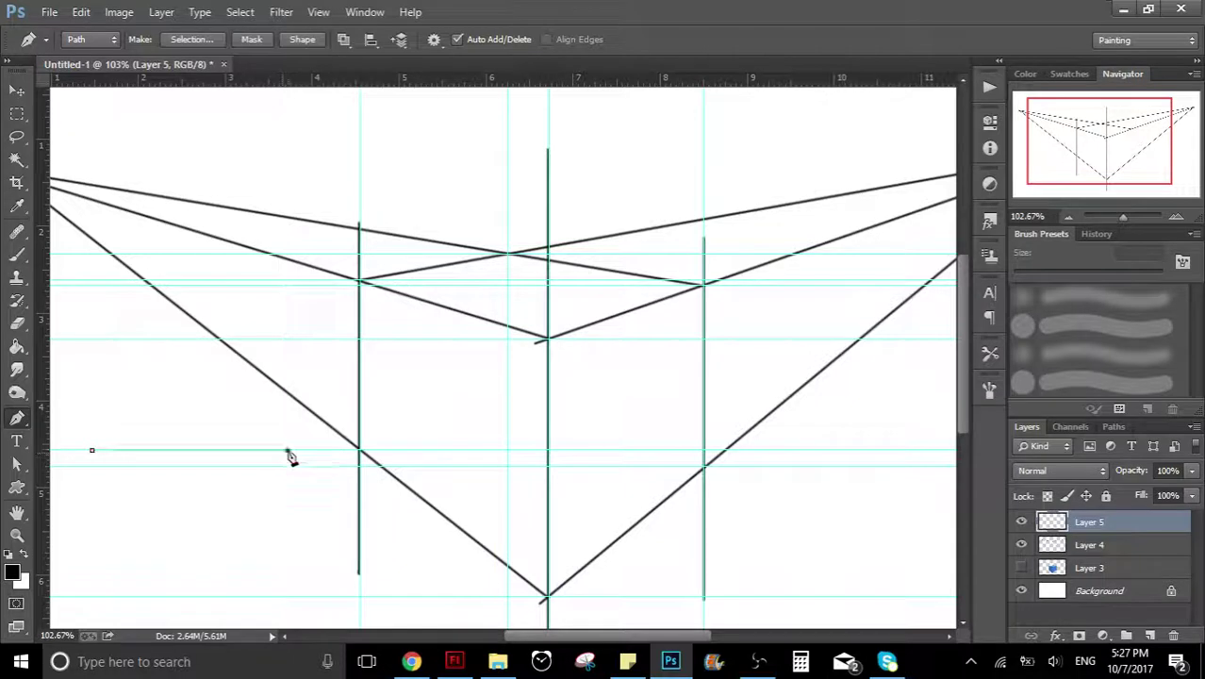
left_click(362, 429)
left_click(360, 314)
key("Return")
left_click(162, 561)
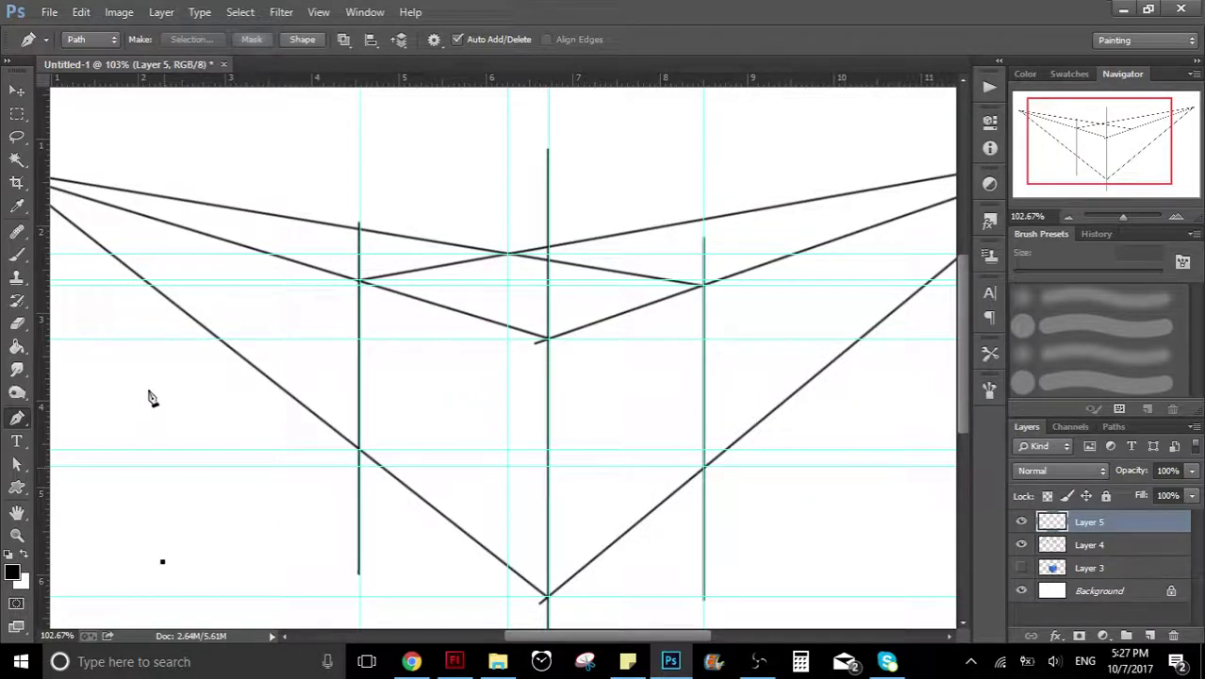
left_click(166, 373)
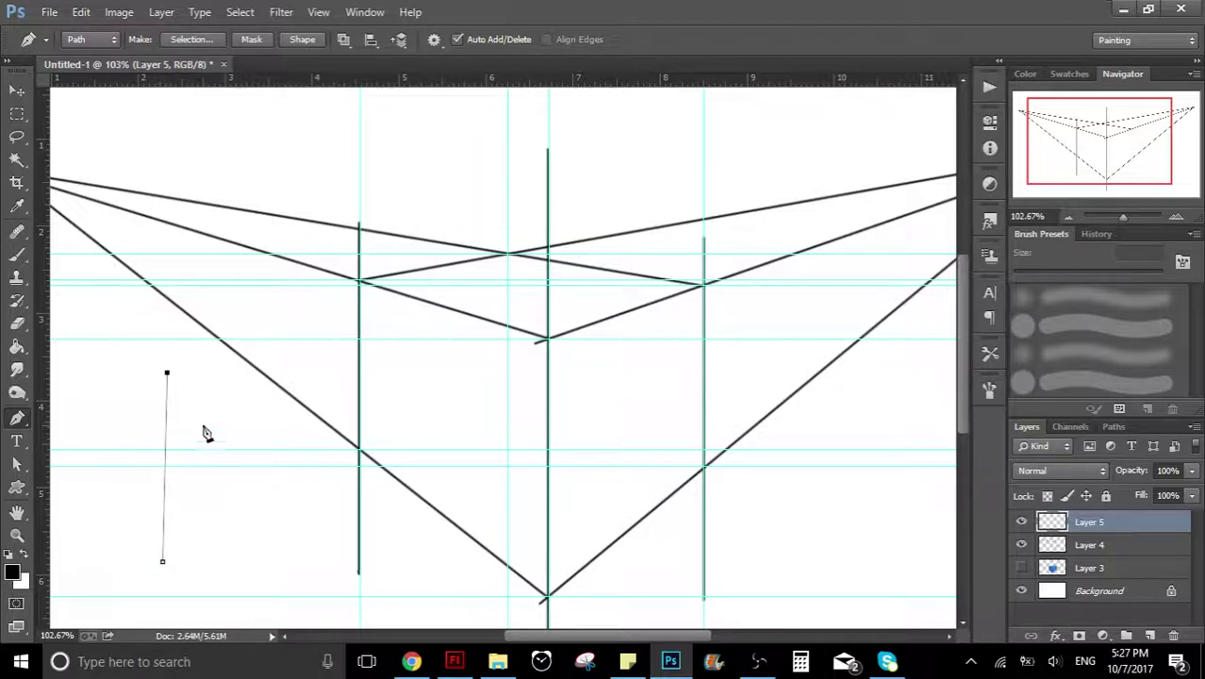
key("Escape")
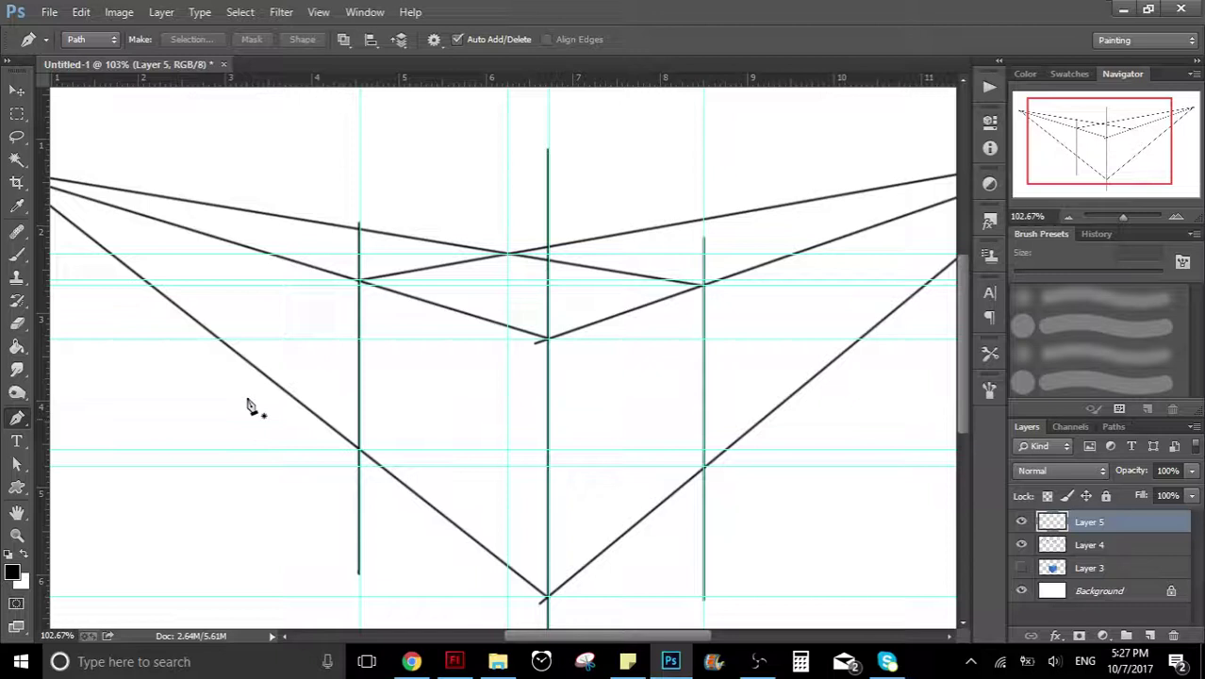
- Trace the top face's four corners with the Pen and set the foreground to light blue #60bceb
left_click(359, 280)
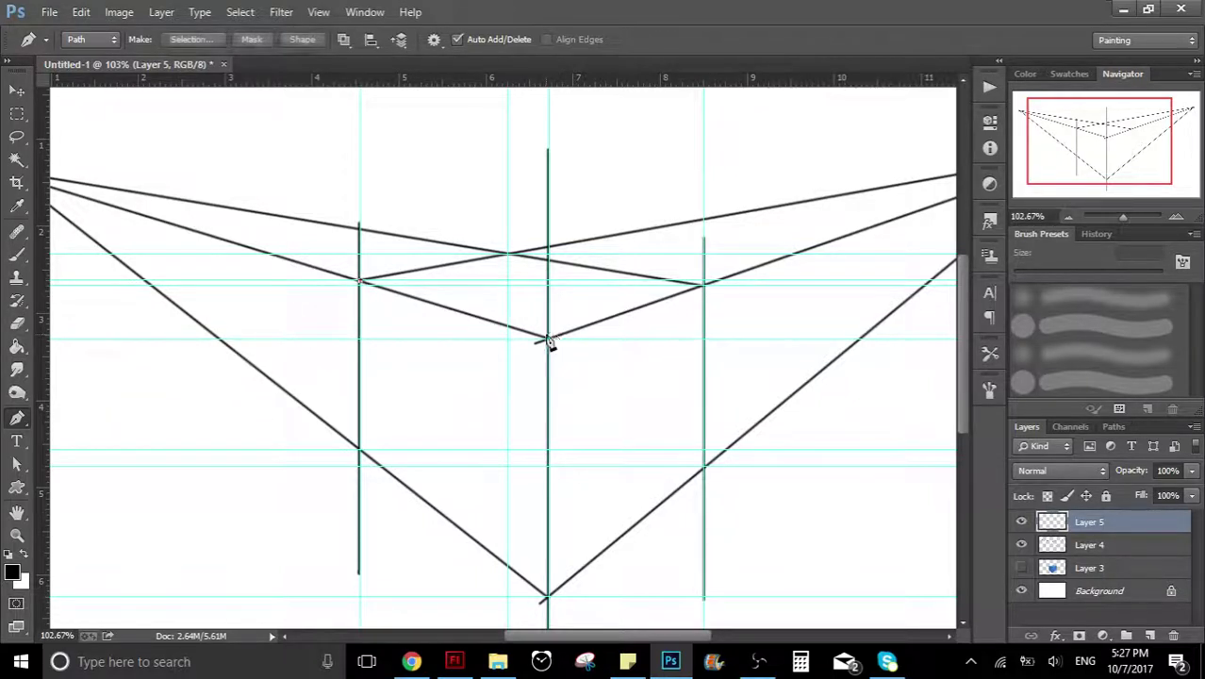
left_click(548, 338)
left_click(703, 284)
left_click(510, 254)
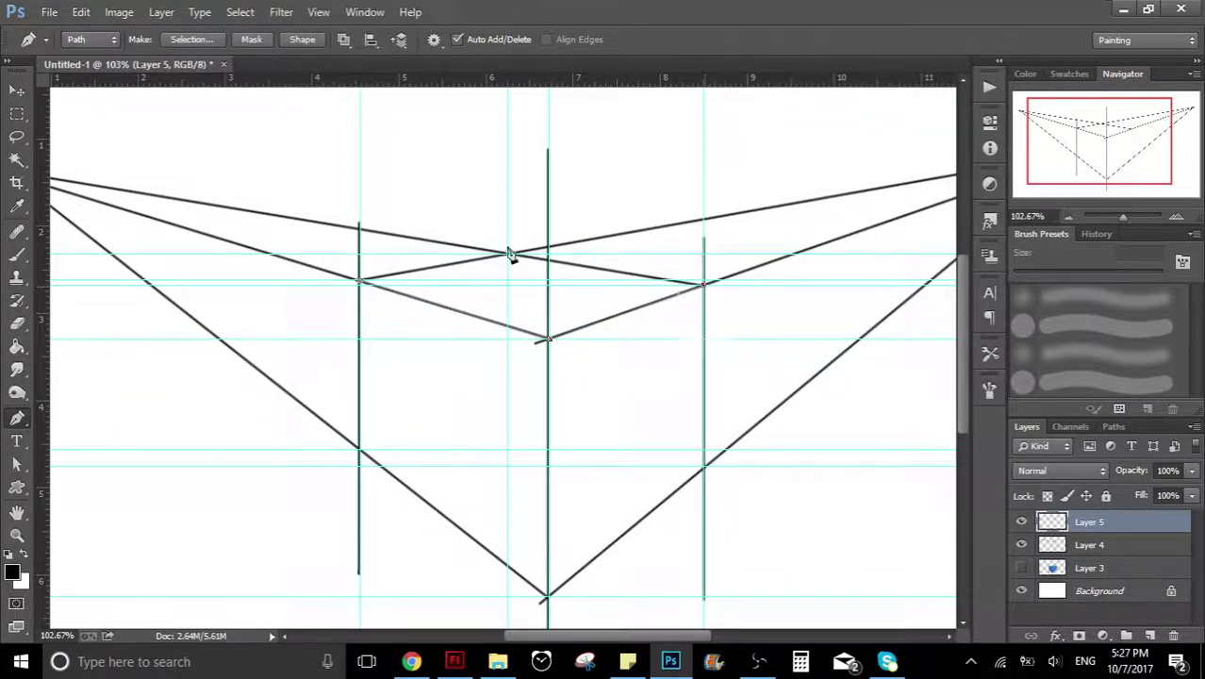
left_click(358, 280)
left_click(15, 574)
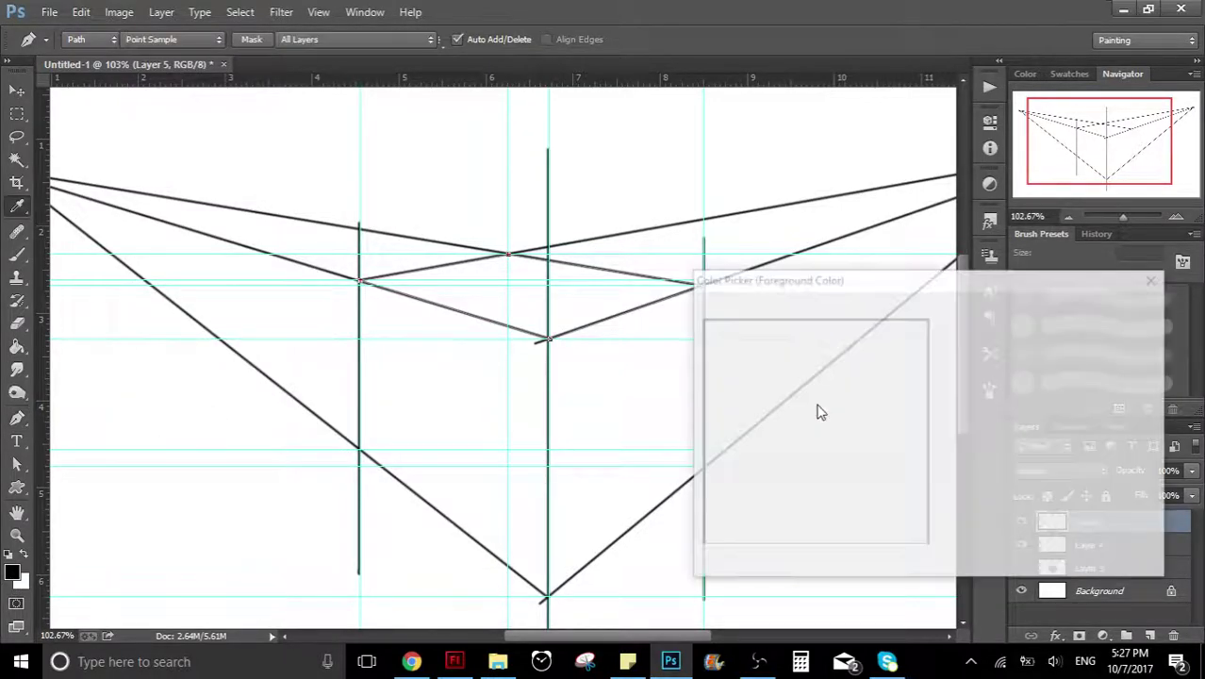
left_click(836, 336)
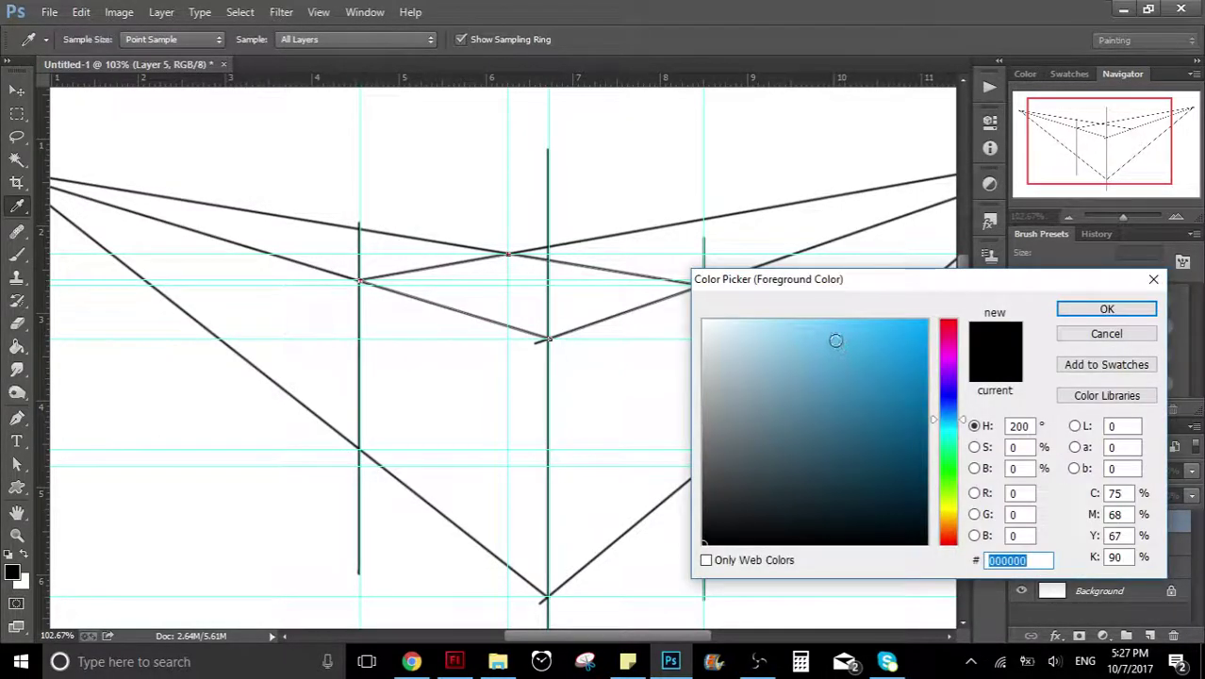
left_click(1107, 309)
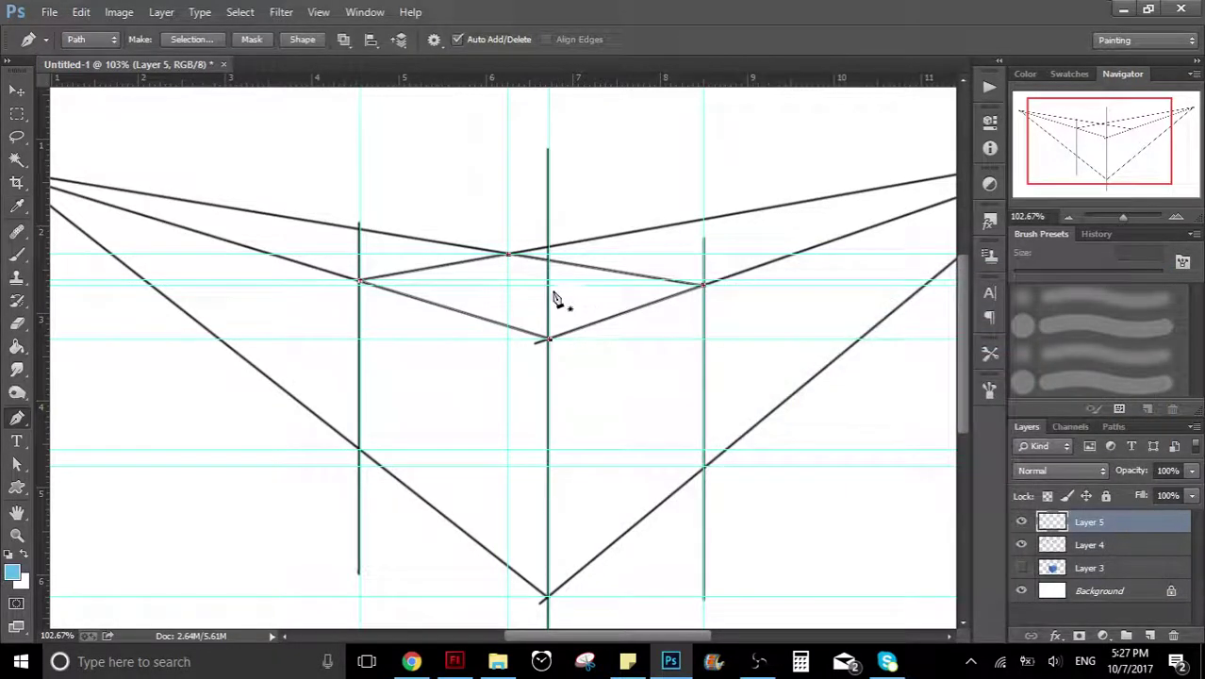
- Convert the top-face path to a selection and bucket-fill it, then undo and deselect
right_click(562, 294)
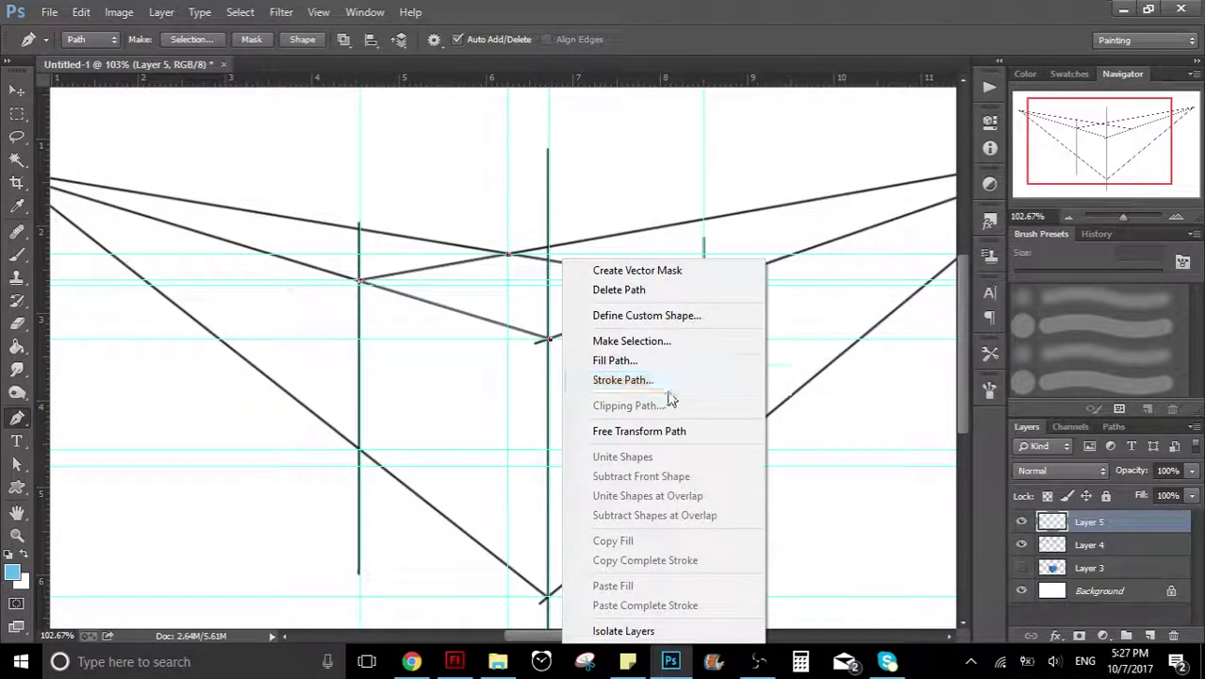
left_click(632, 341)
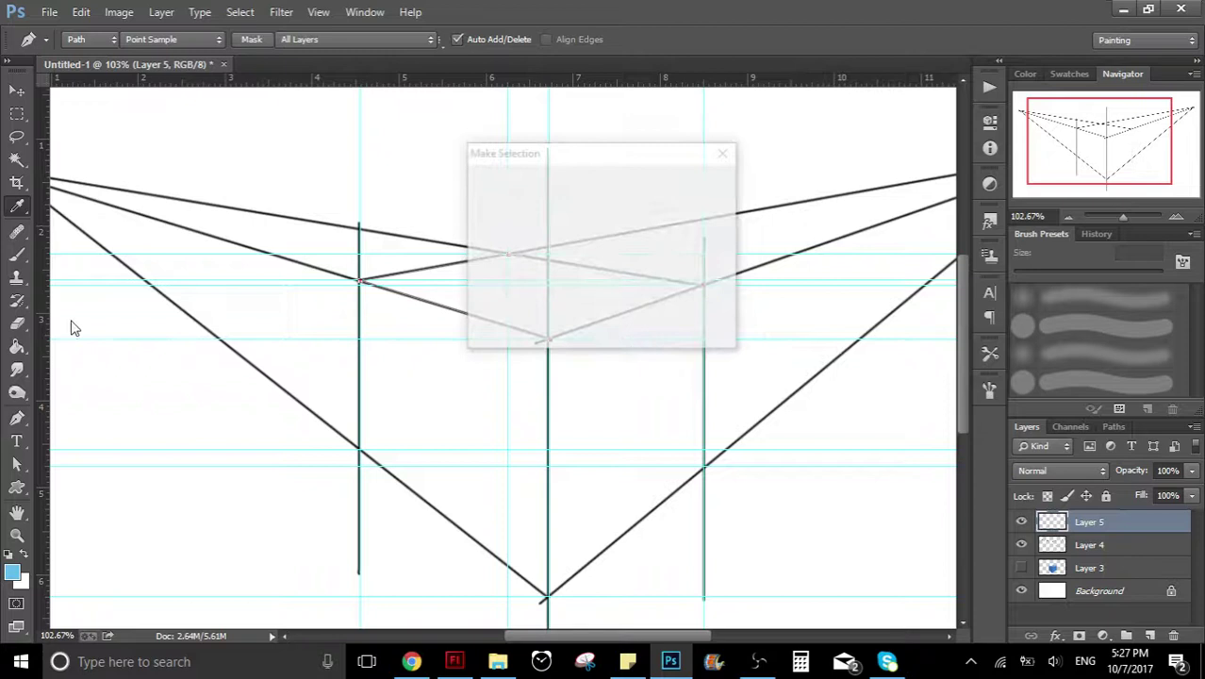
key("Return")
left_click(17, 346)
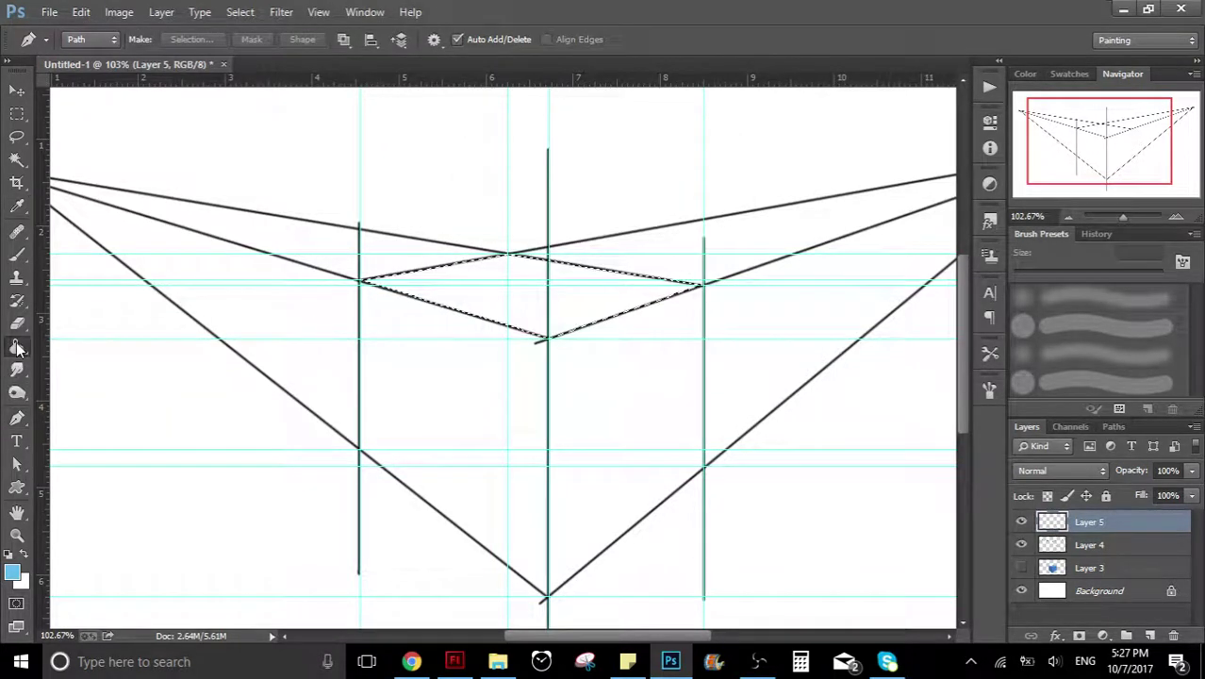
left_click(505, 288)
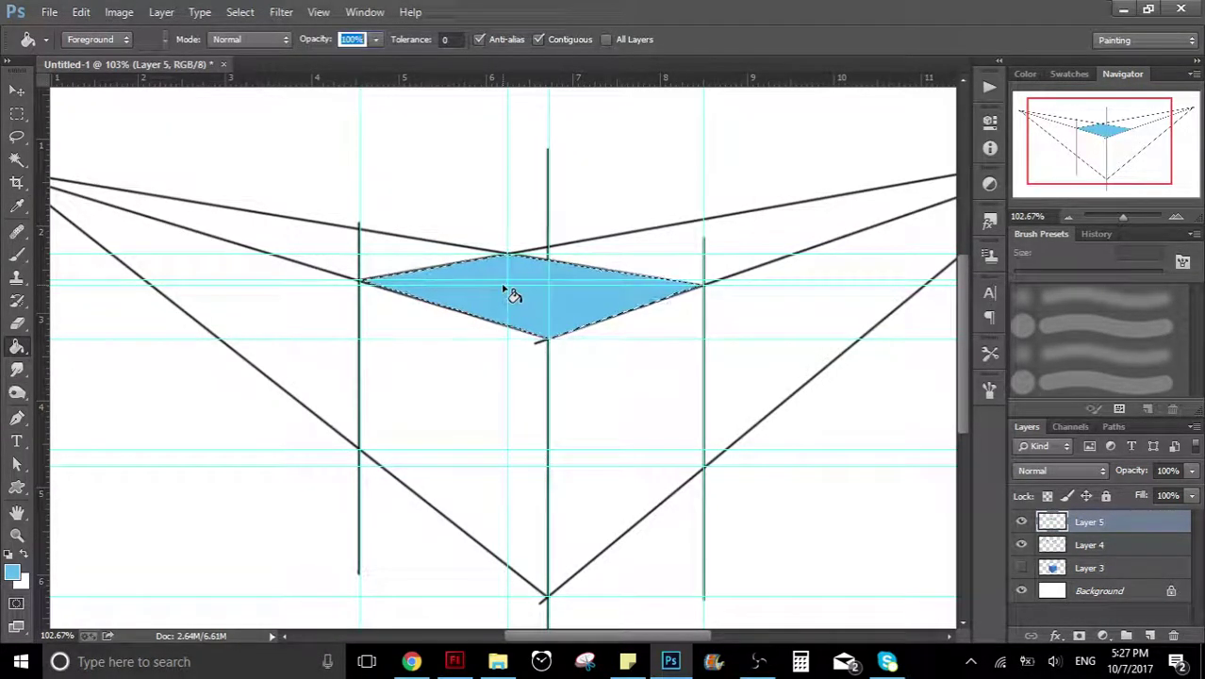
key("ctrl+z")
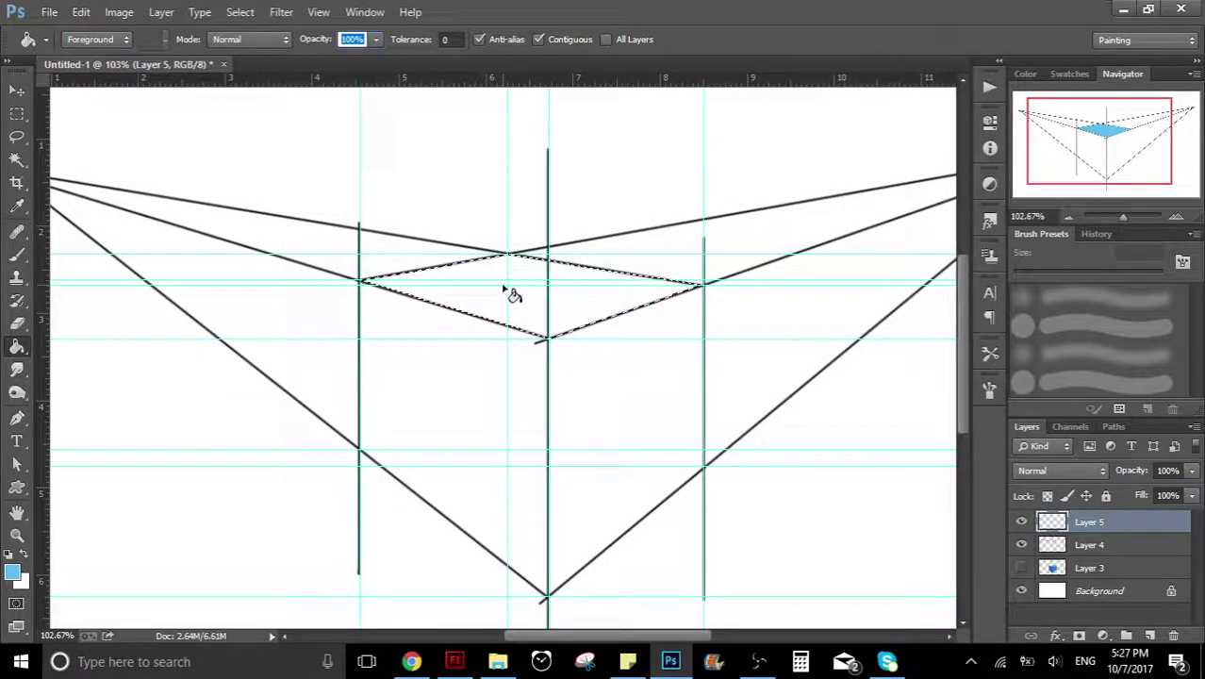
key("ctrl+d")
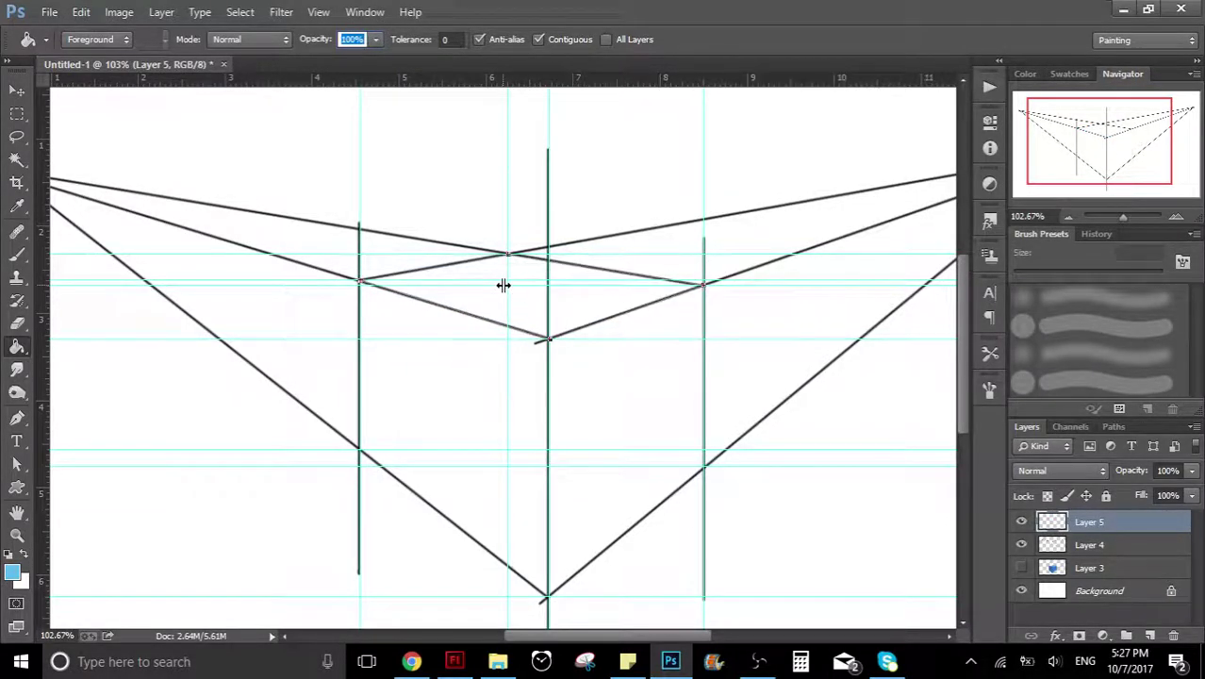
- Fill the top-face path with the light blue using Fill Path
key("p")
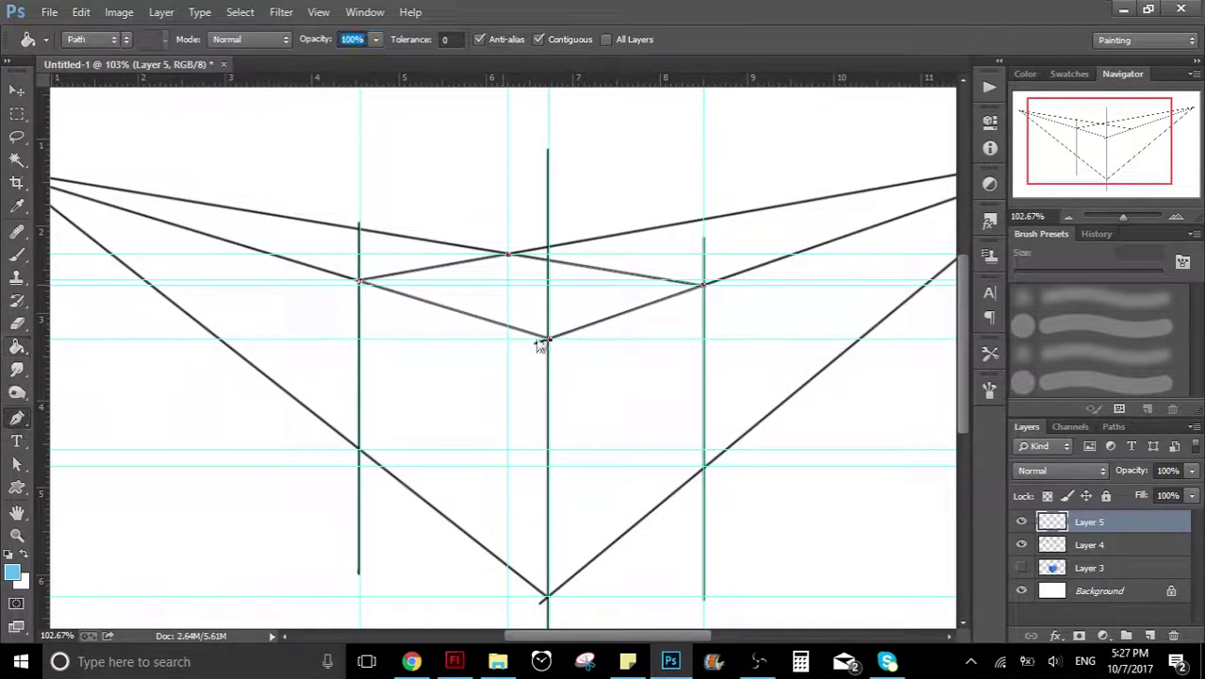
right_click(582, 339)
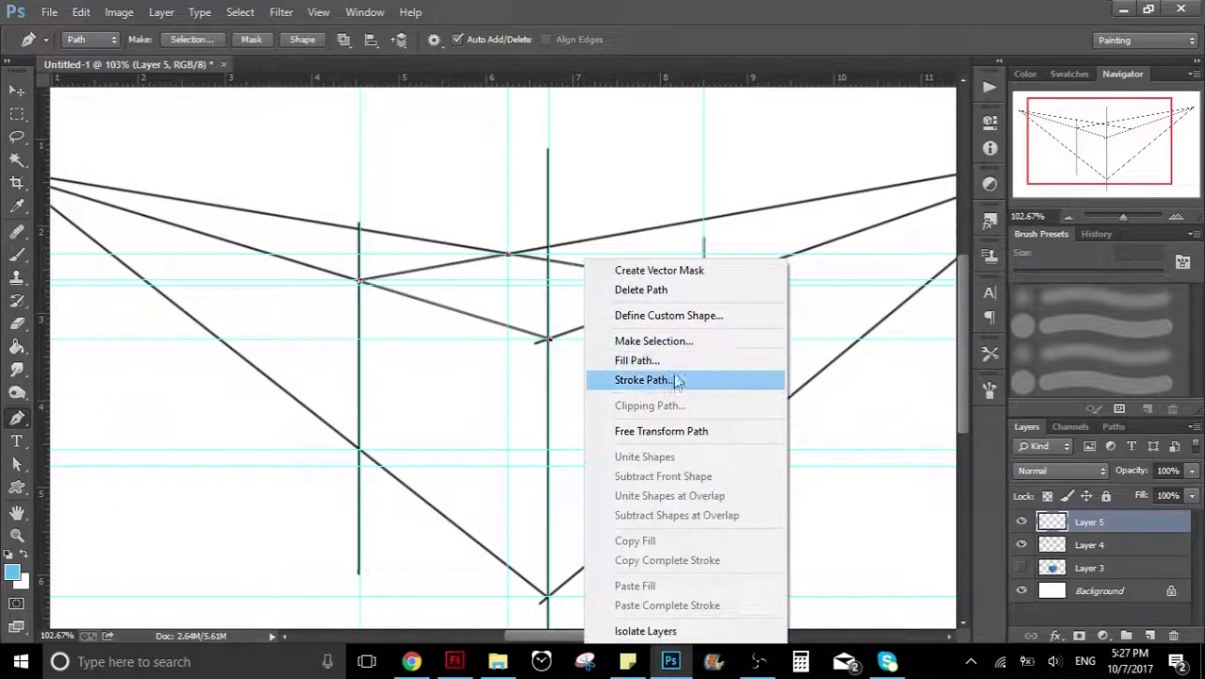
left_click(668, 362)
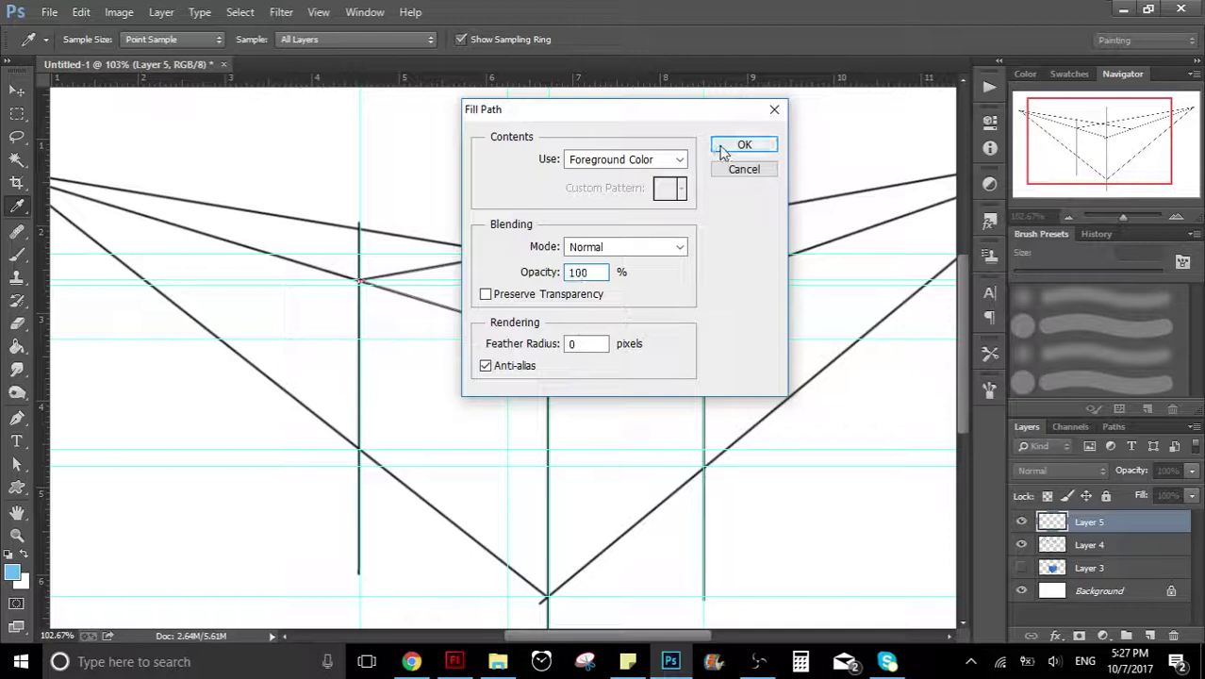
left_click(723, 146)
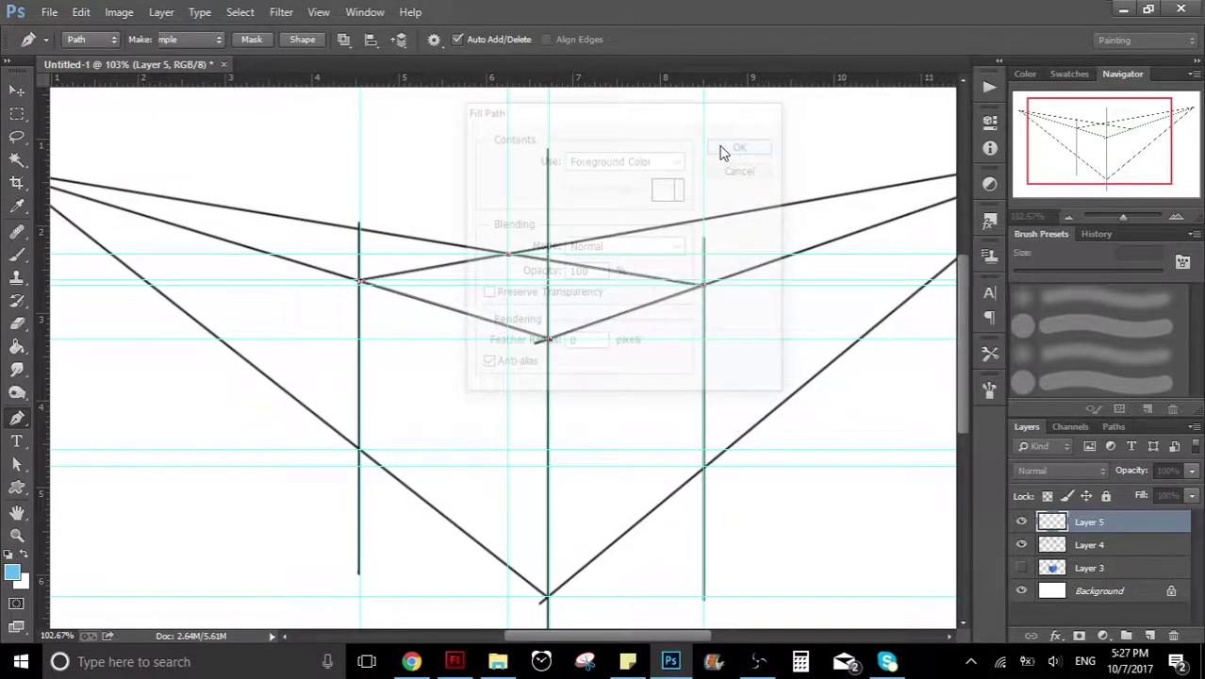
- Set the foreground colour to a darker blue, #3788b2
left_click(12, 574)
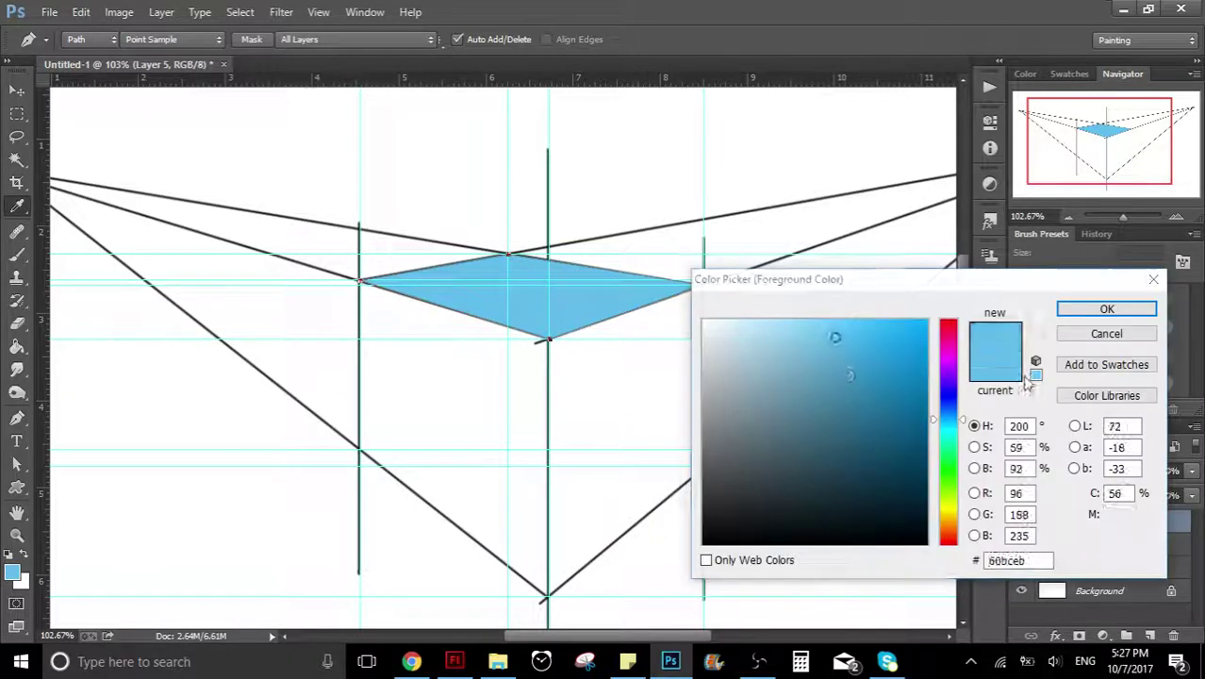
left_click_drag(843, 362, 858, 388)
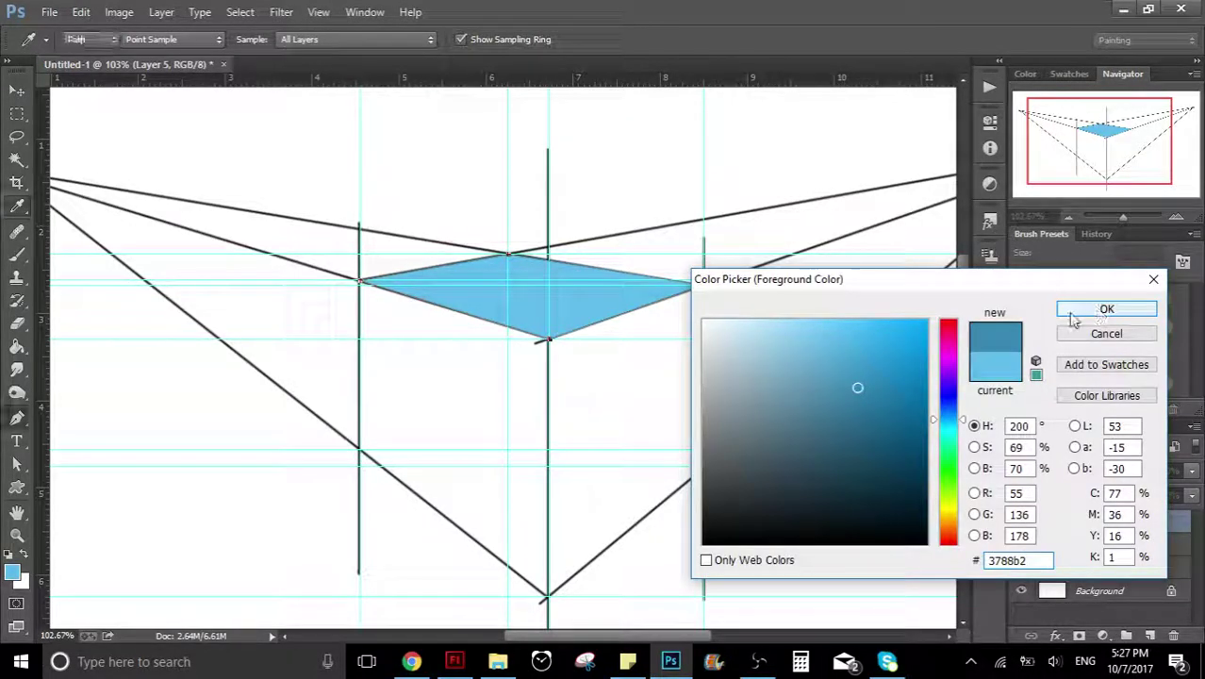
left_click(1104, 312)
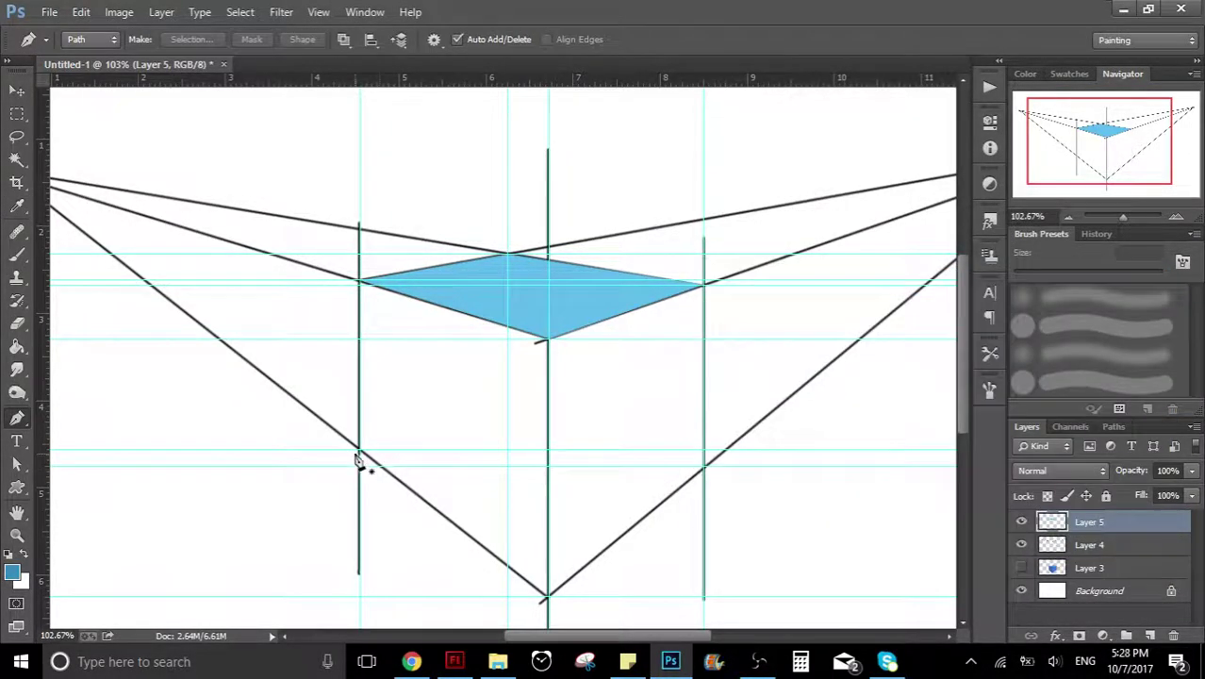
- Pen-trace the left face's four corners and fill that path with the blue
left_click(359, 451)
left_click(547, 597)
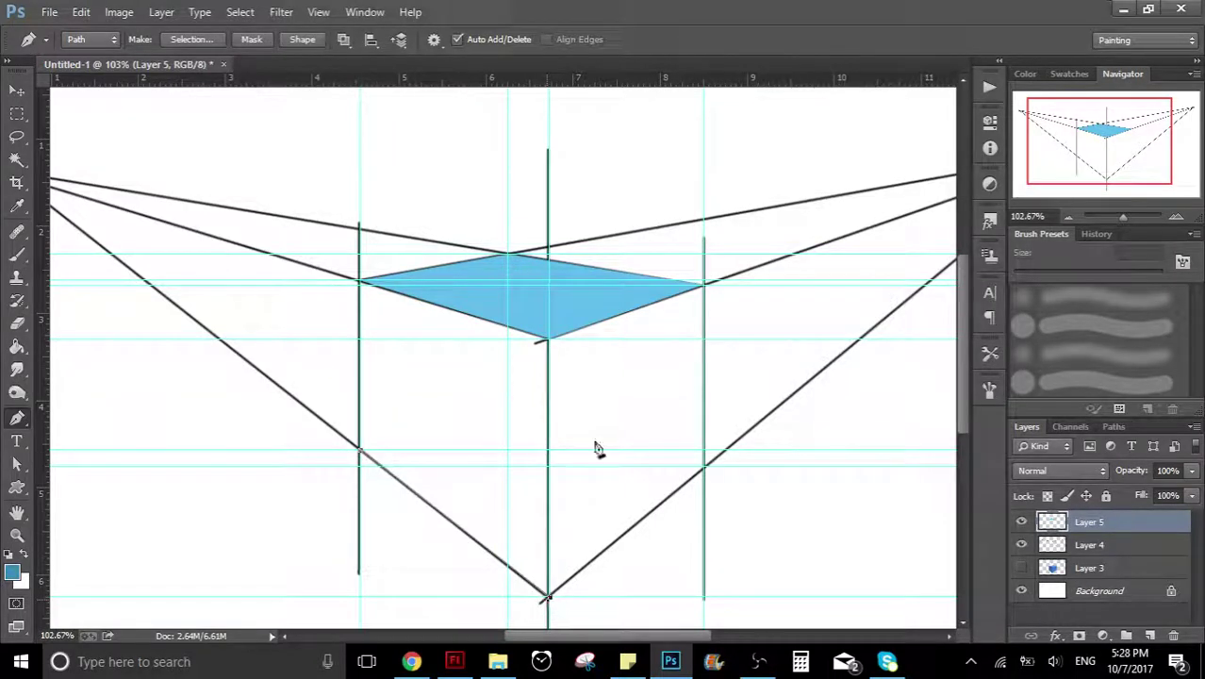
left_click(548, 338)
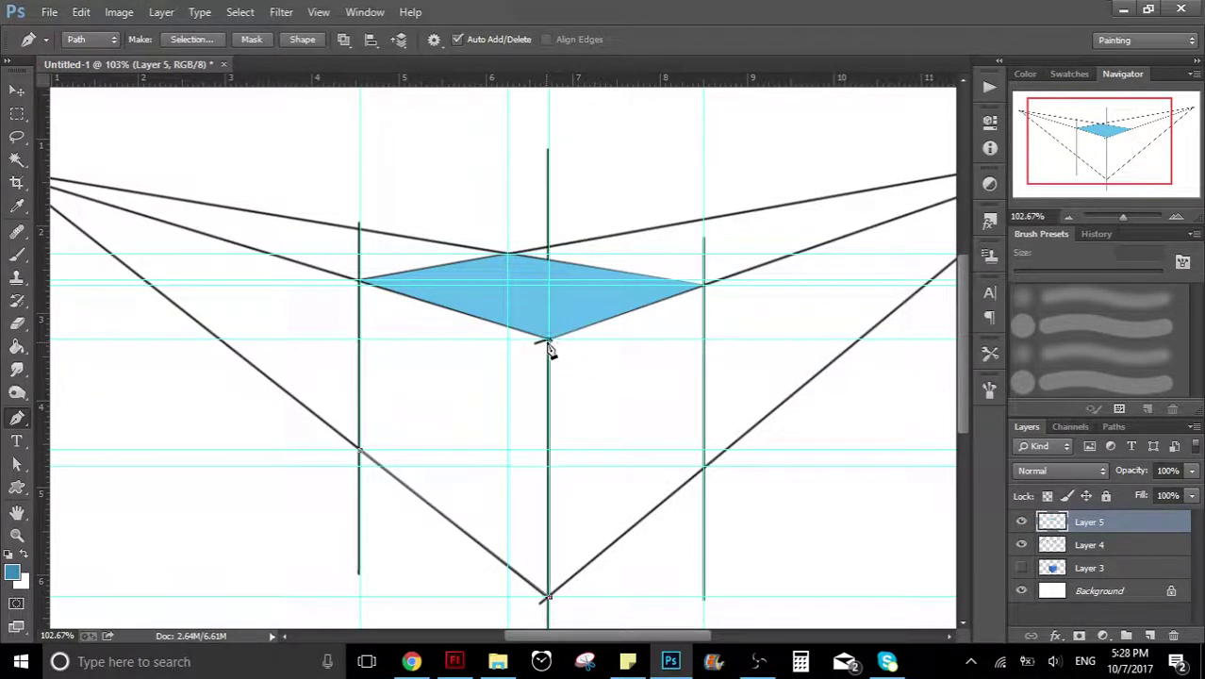
left_click(360, 282)
left_click(359, 450)
right_click(448, 407)
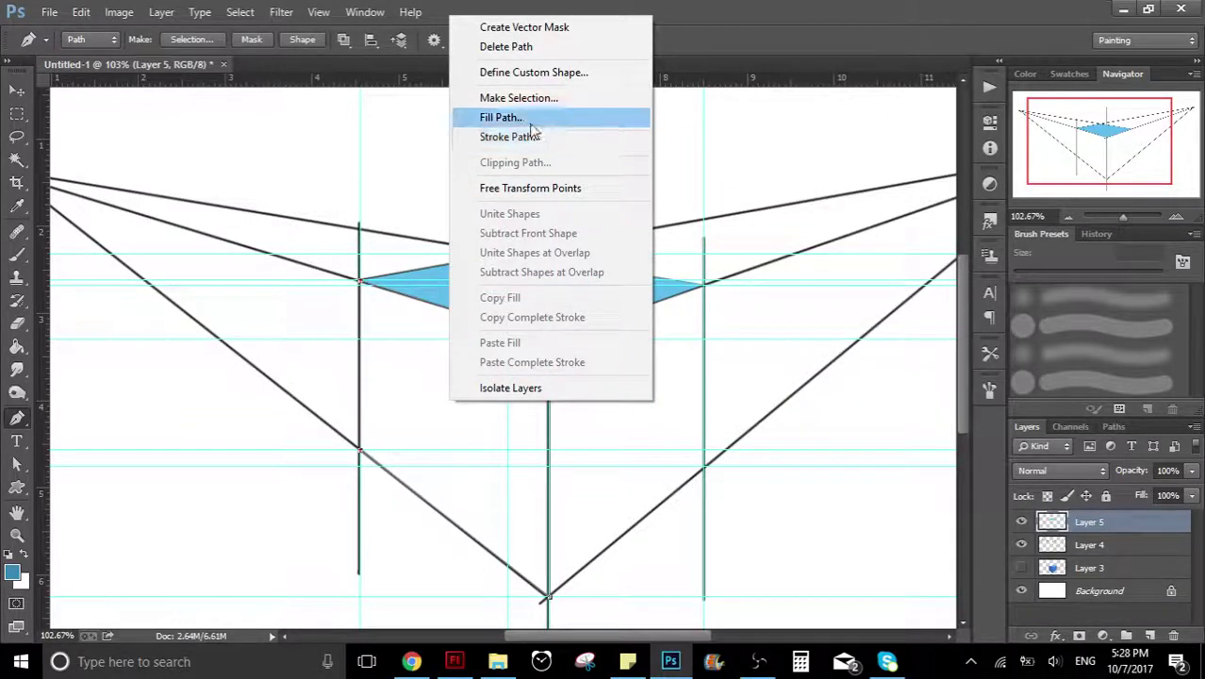
left_click(519, 118)
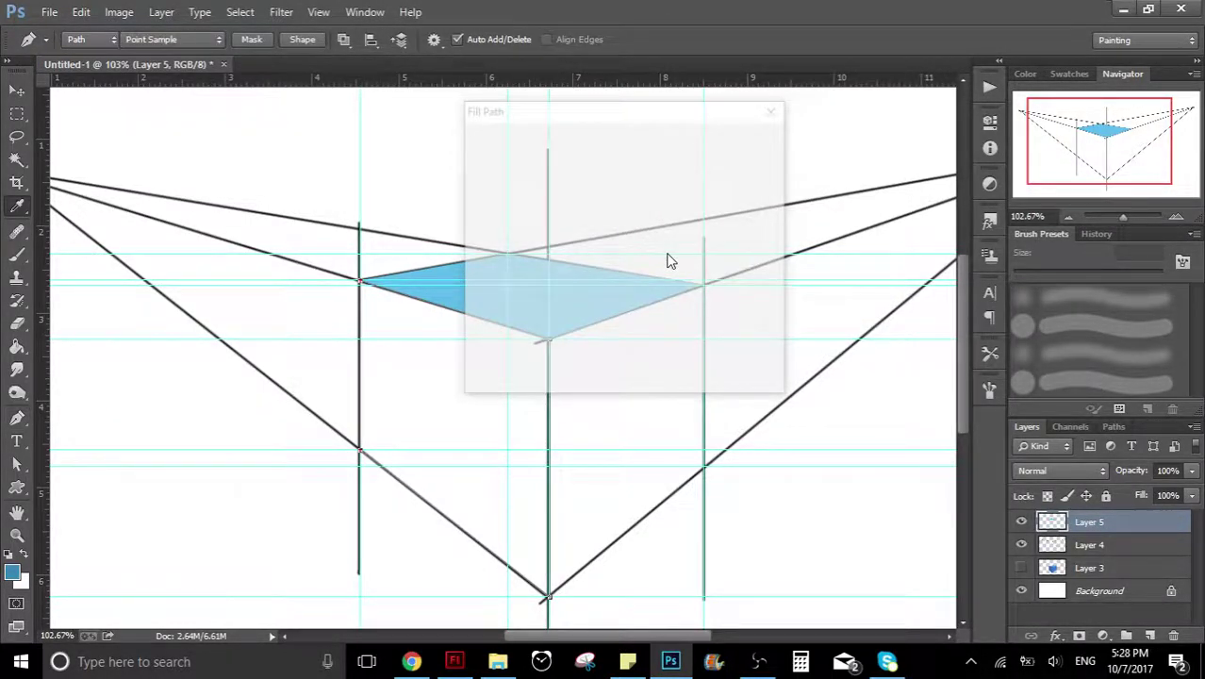
left_click(735, 168)
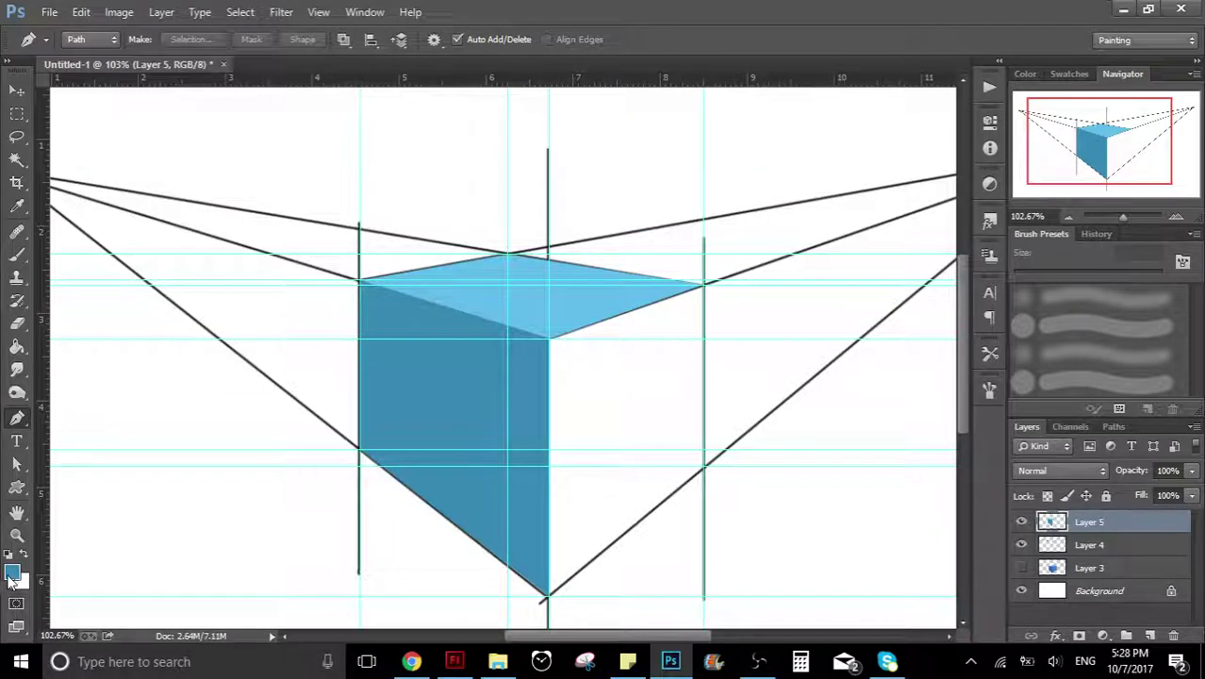
- Set the foreground colour to a deep navy blue
left_click(12, 573)
left_click(873, 426)
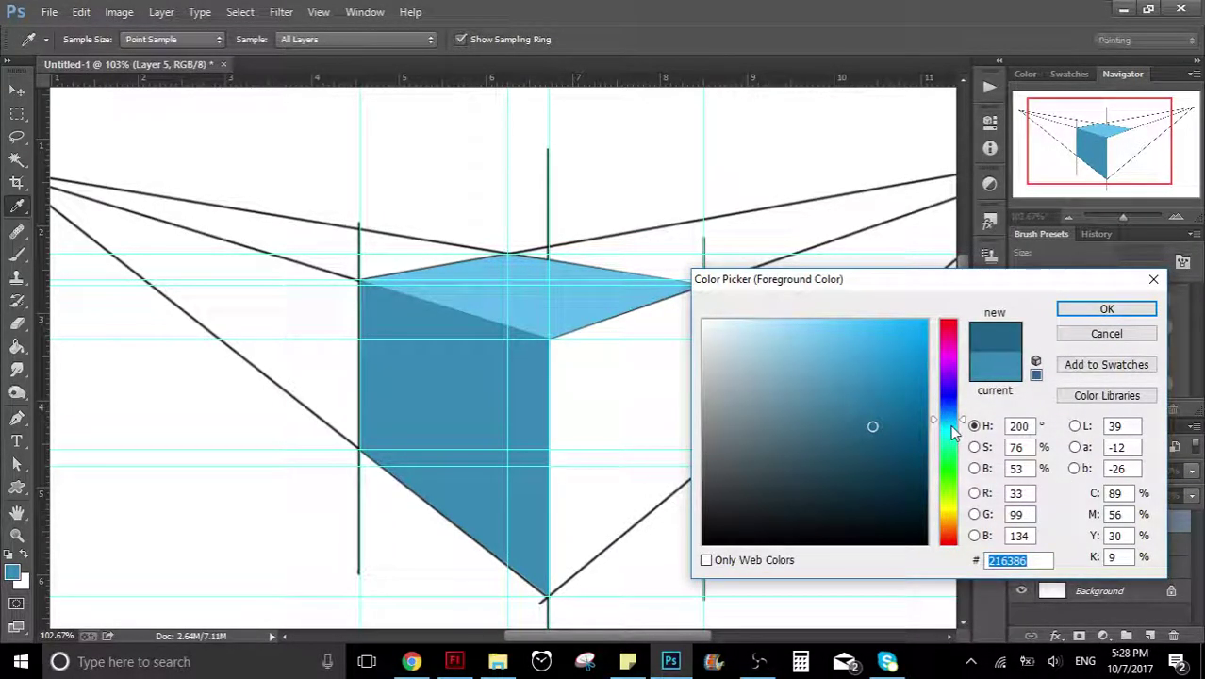
left_click(1108, 309)
- Pen-trace the right face's four corners and fill that path with the navy blue
key("p")
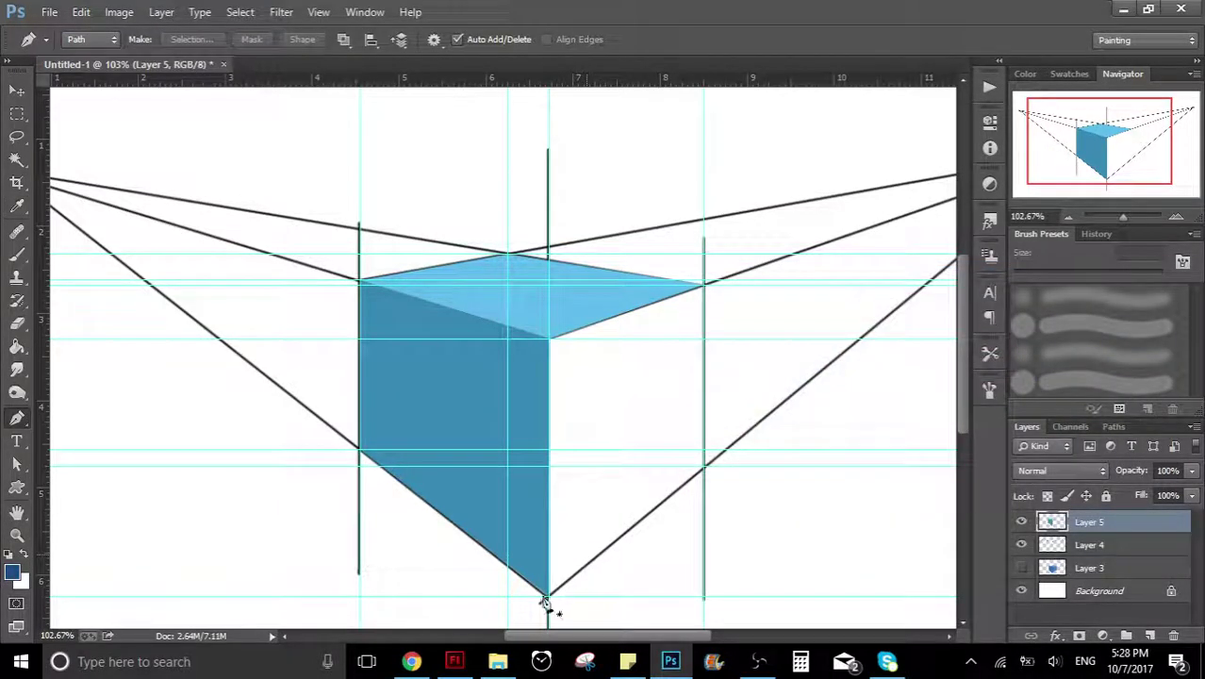
left_click(546, 600)
left_click(703, 466)
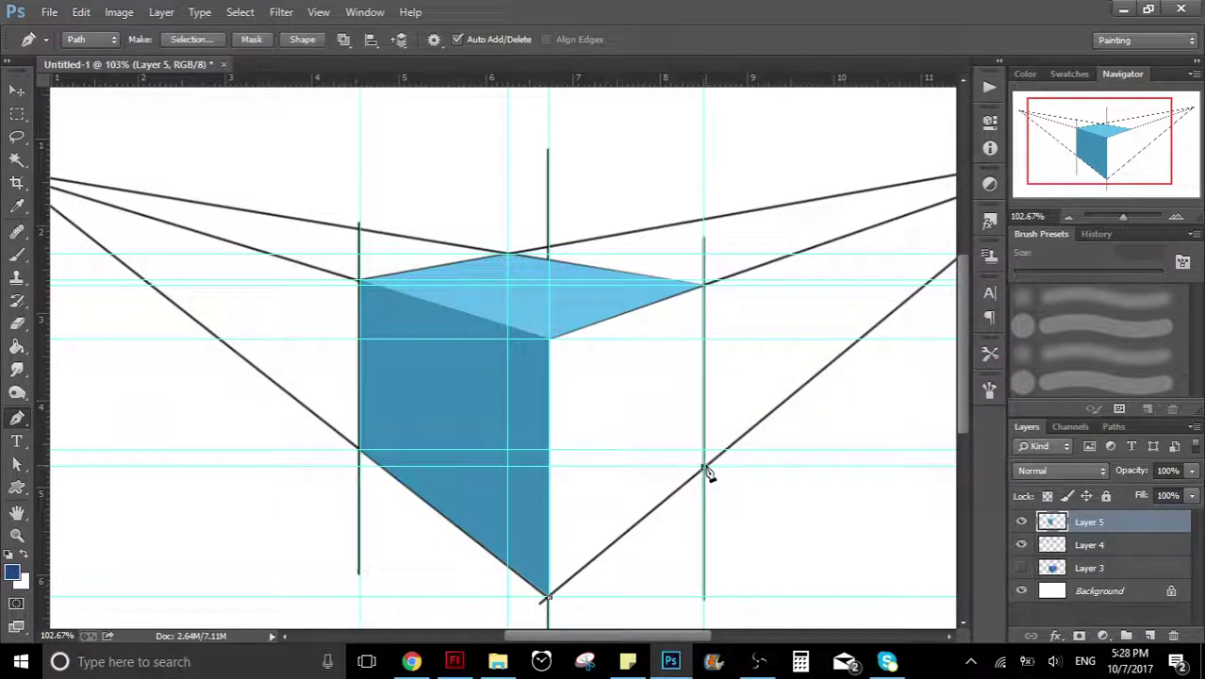
left_click(703, 284)
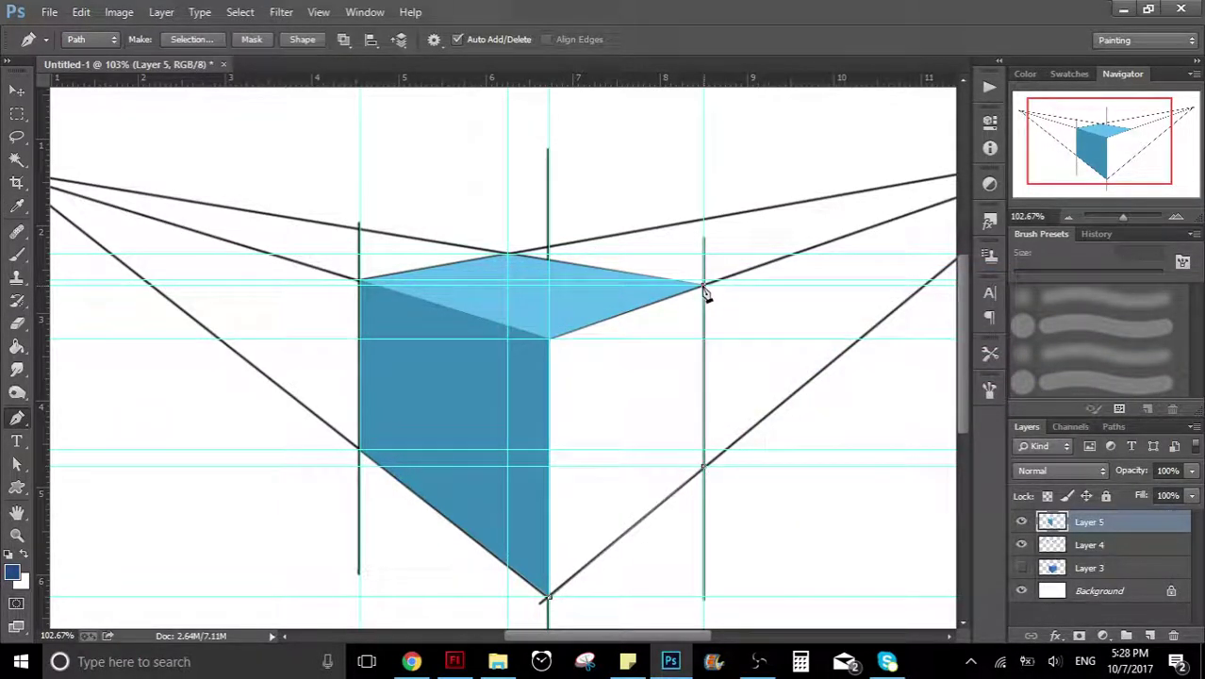
left_click(550, 338)
left_click(548, 598)
right_click(628, 485)
left_click(724, 200)
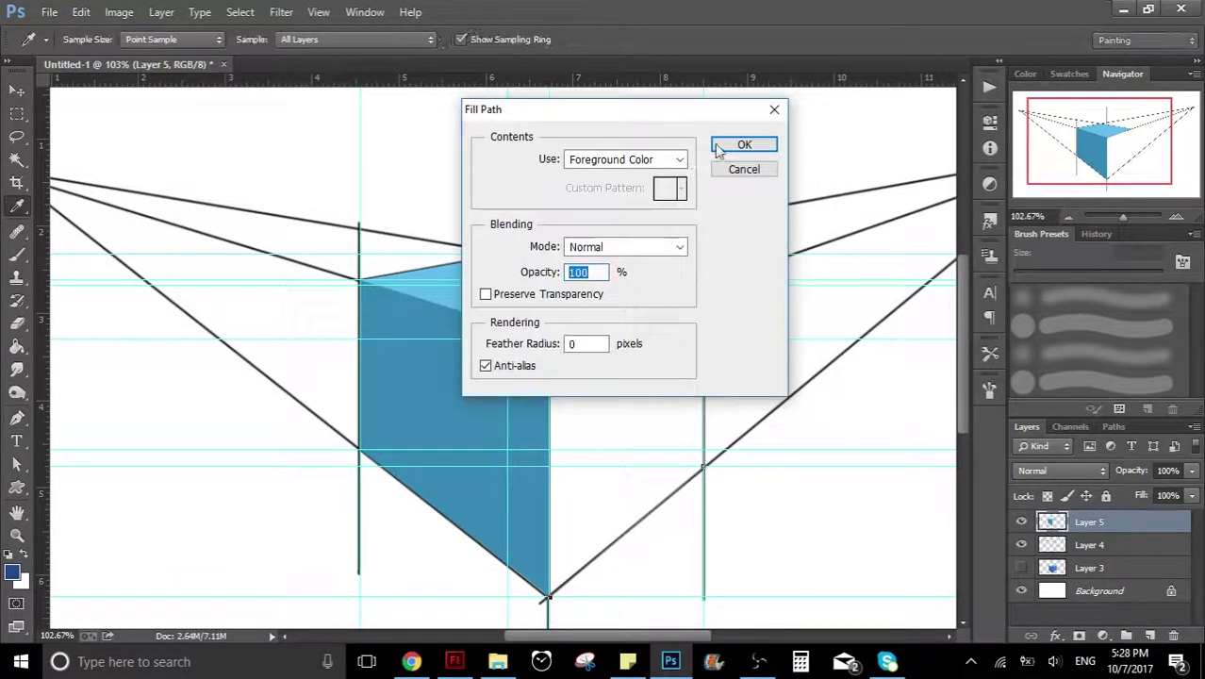
left_click(744, 145)
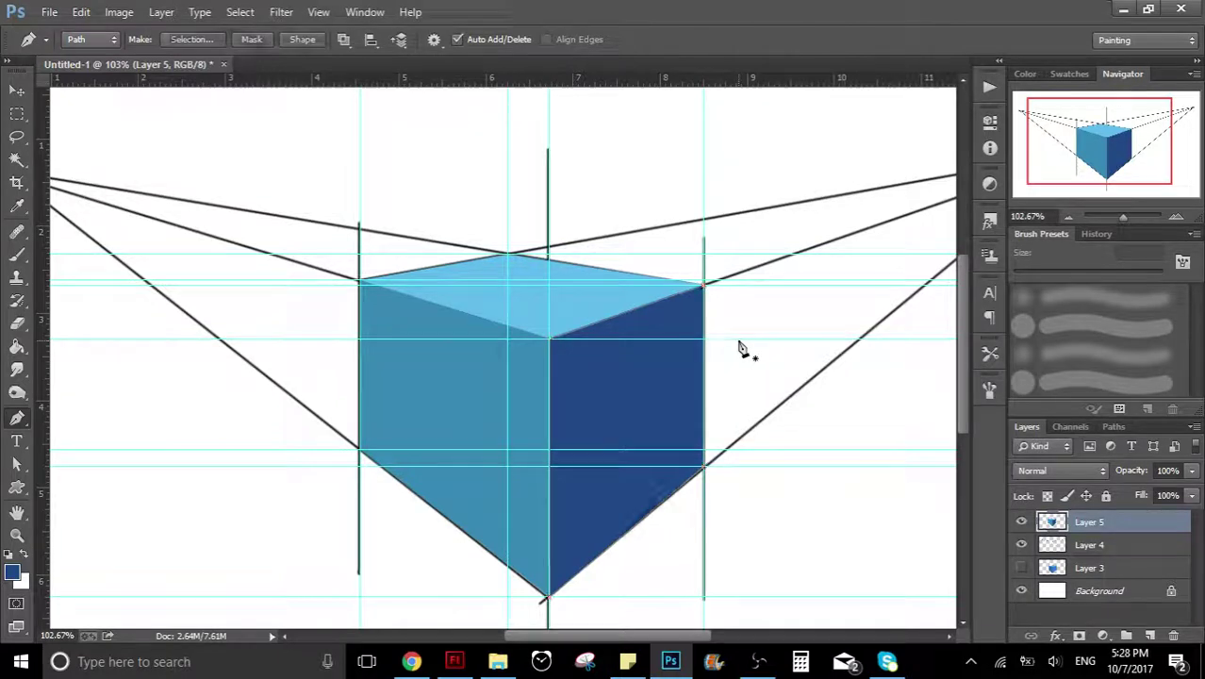
- Dismiss the path, clear all guides, hide the perspective sketch layer, and zoom out
key("Return")
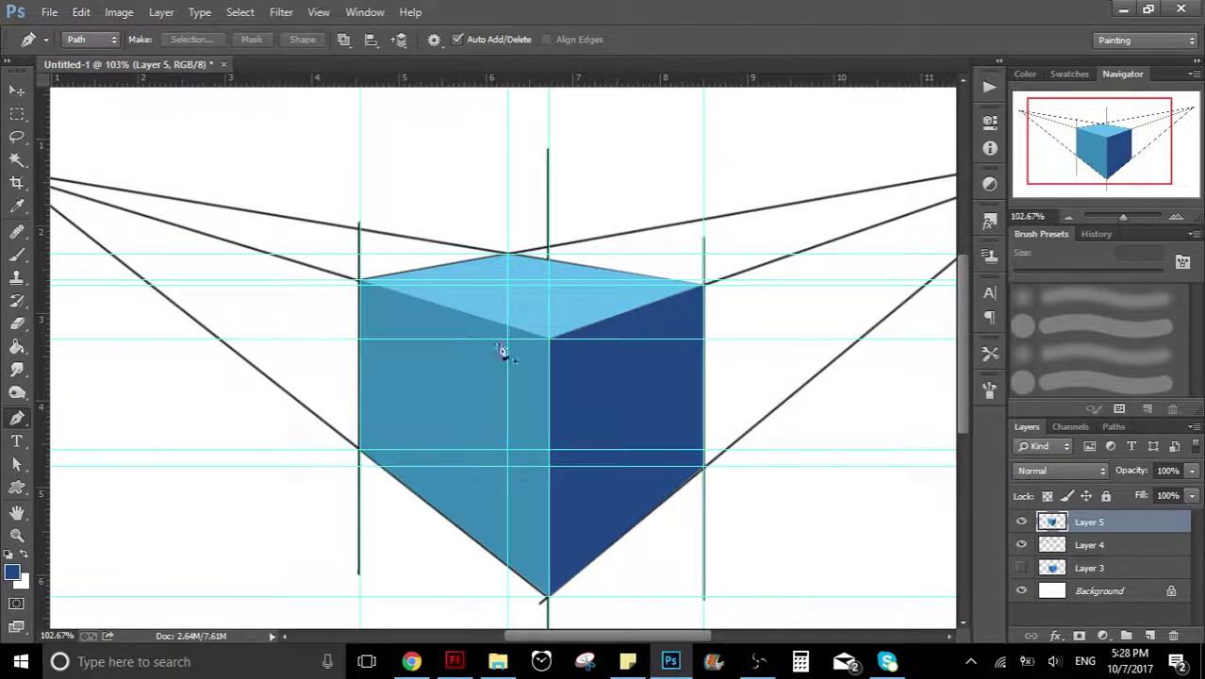
left_click(317, 13)
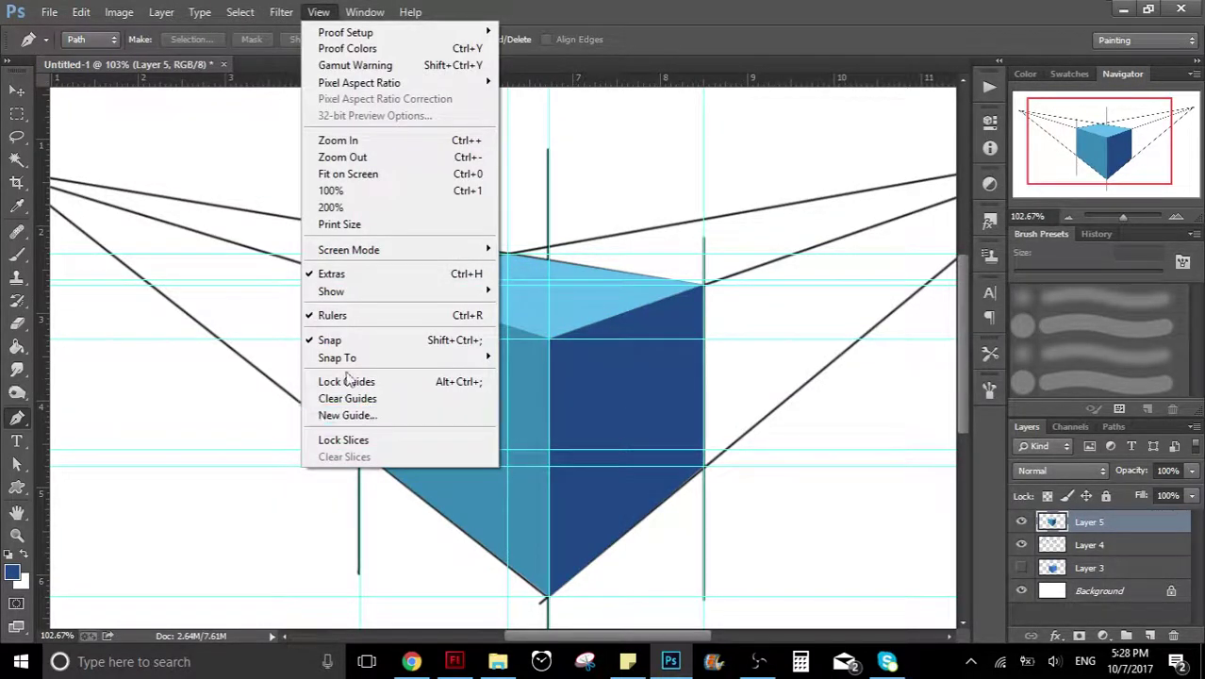
left_click(348, 398)
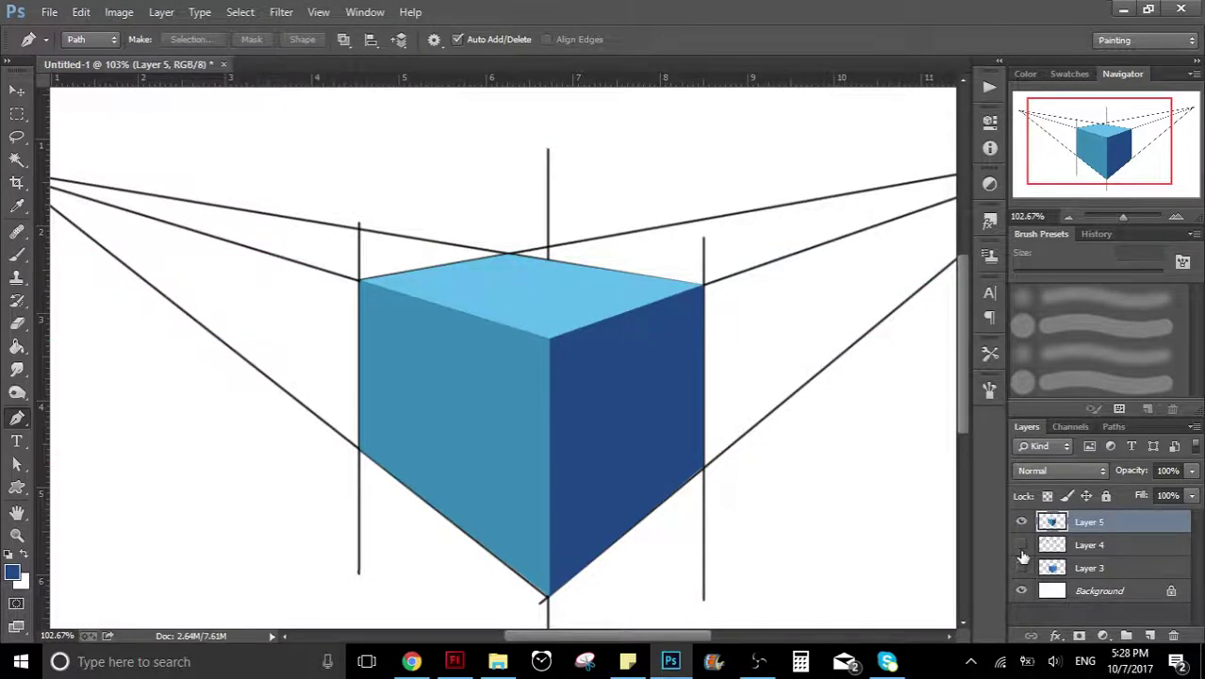
left_click(1021, 564)
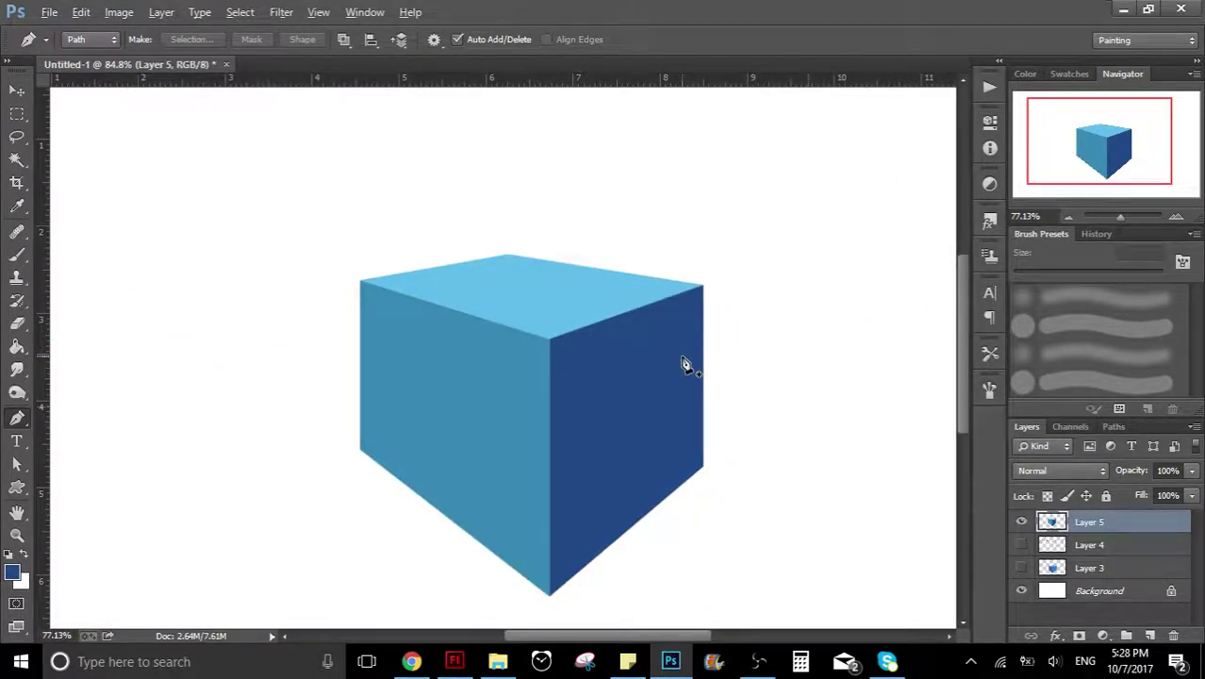
scroll(686, 365, "down", 2)
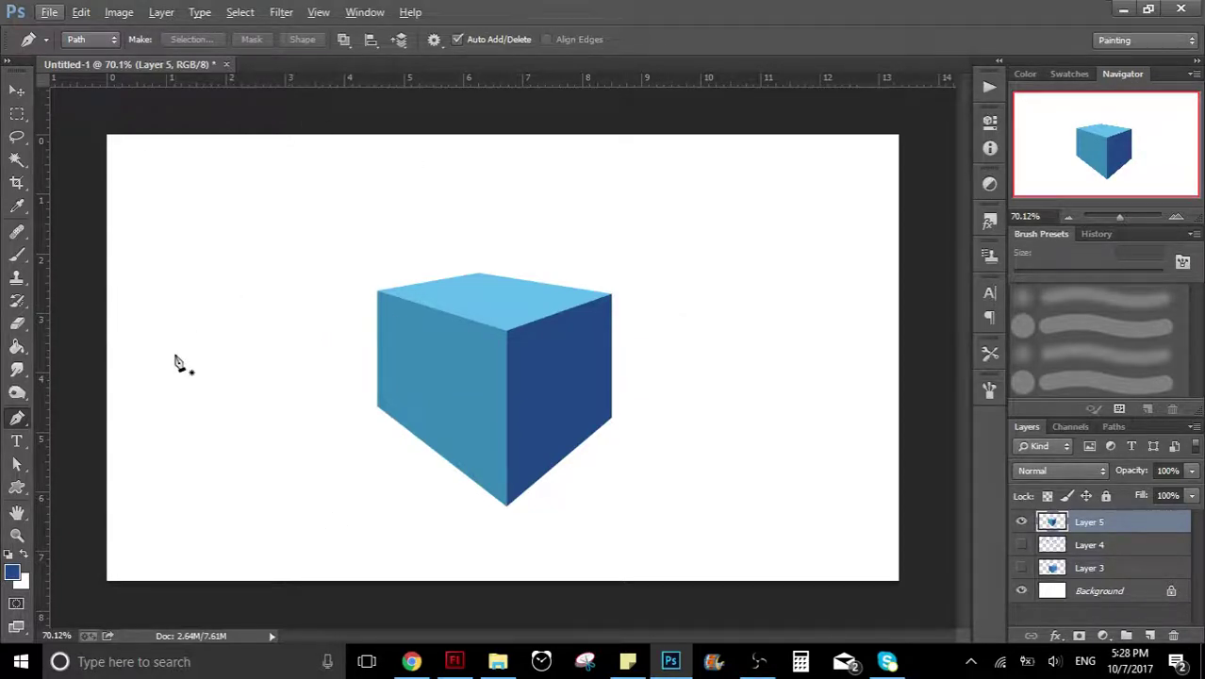
left_click(176, 443)
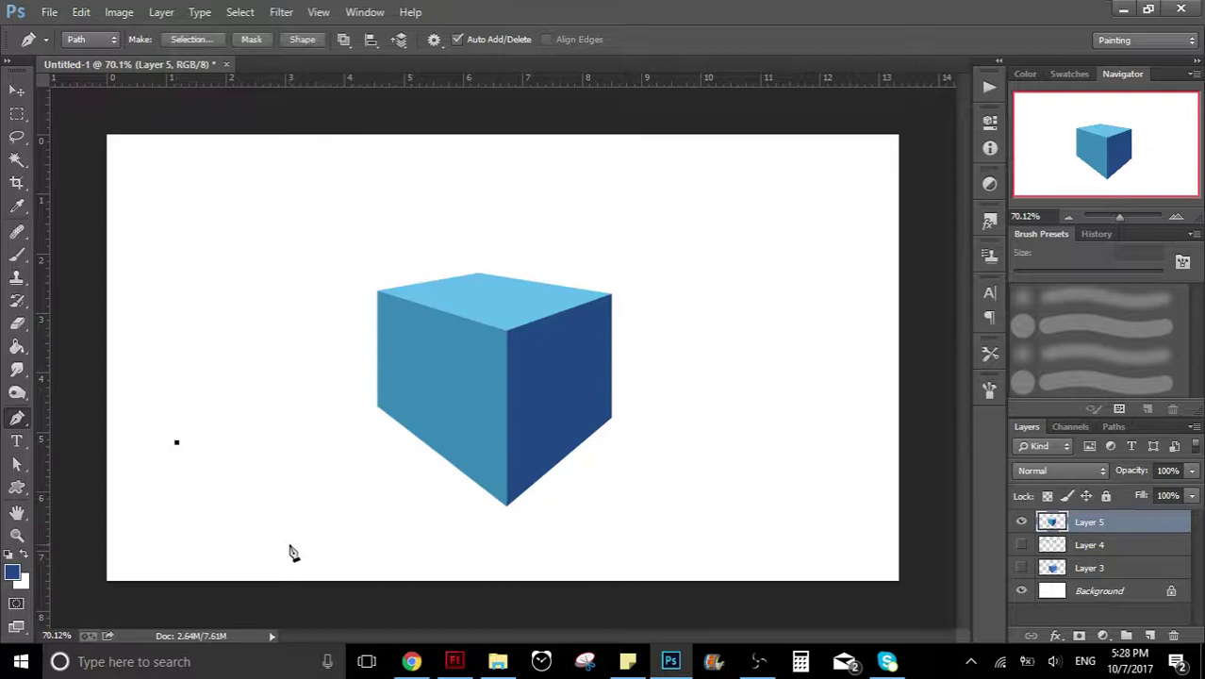
left_click(287, 548)
left_click(320, 347)
left_click(207, 385)
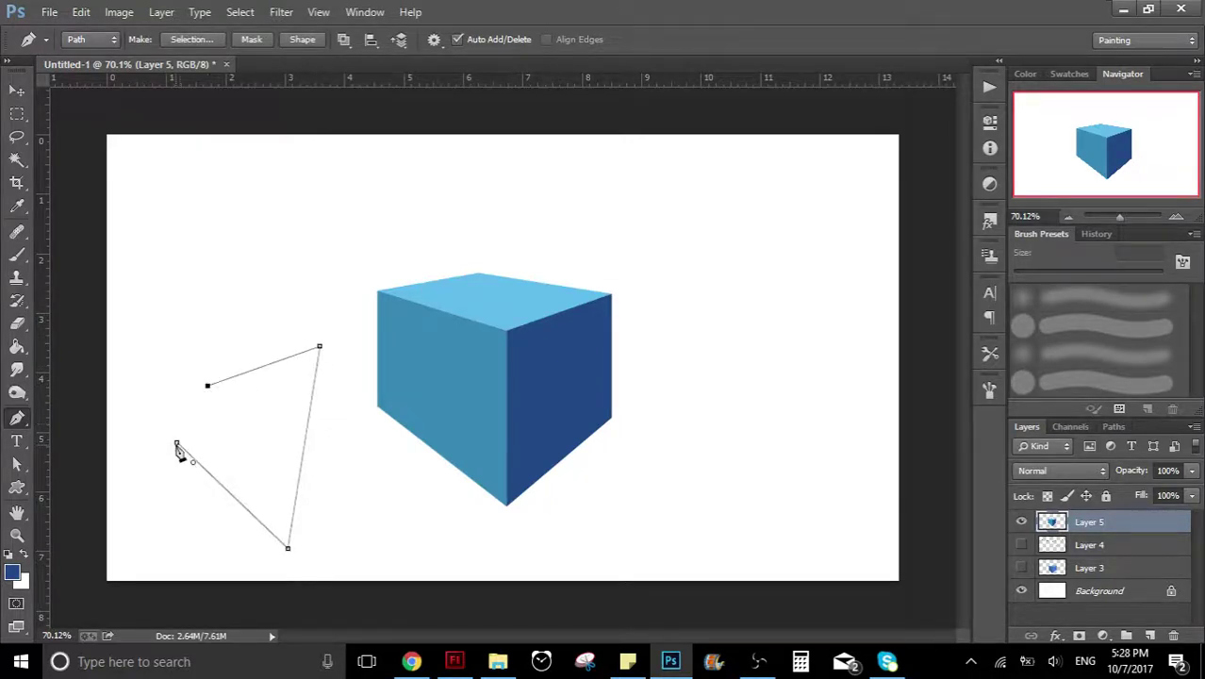
left_click(177, 443)
right_click(291, 418)
left_click(377, 121)
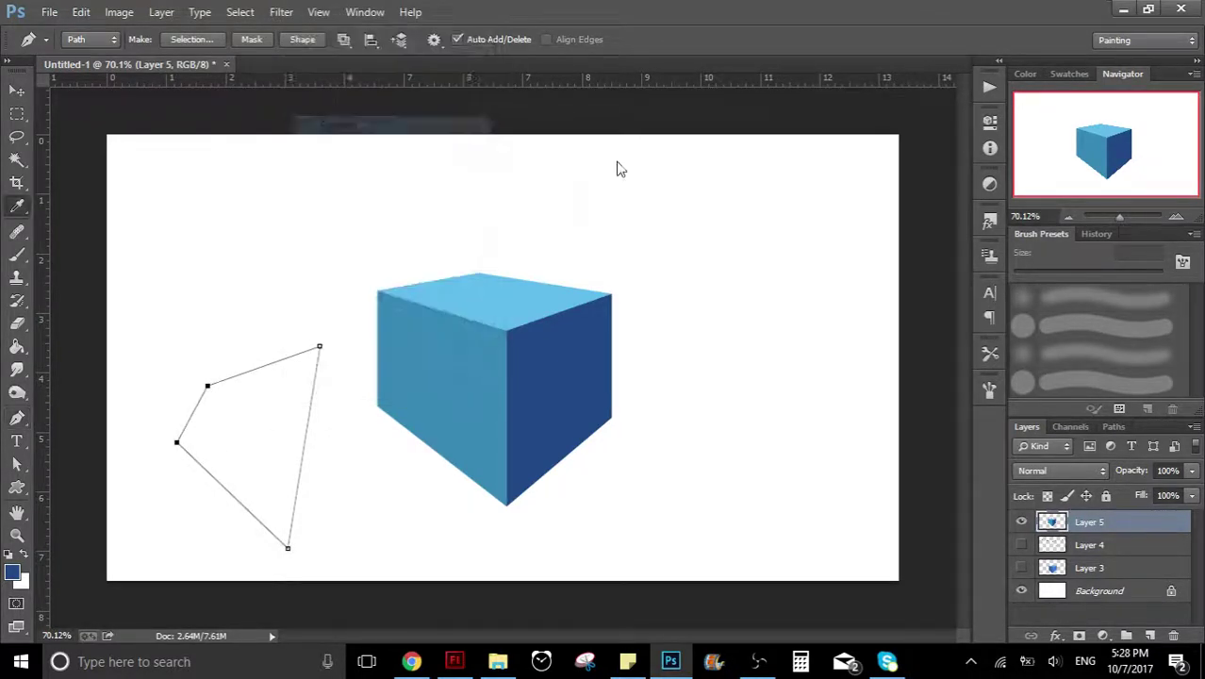
left_click(743, 145)
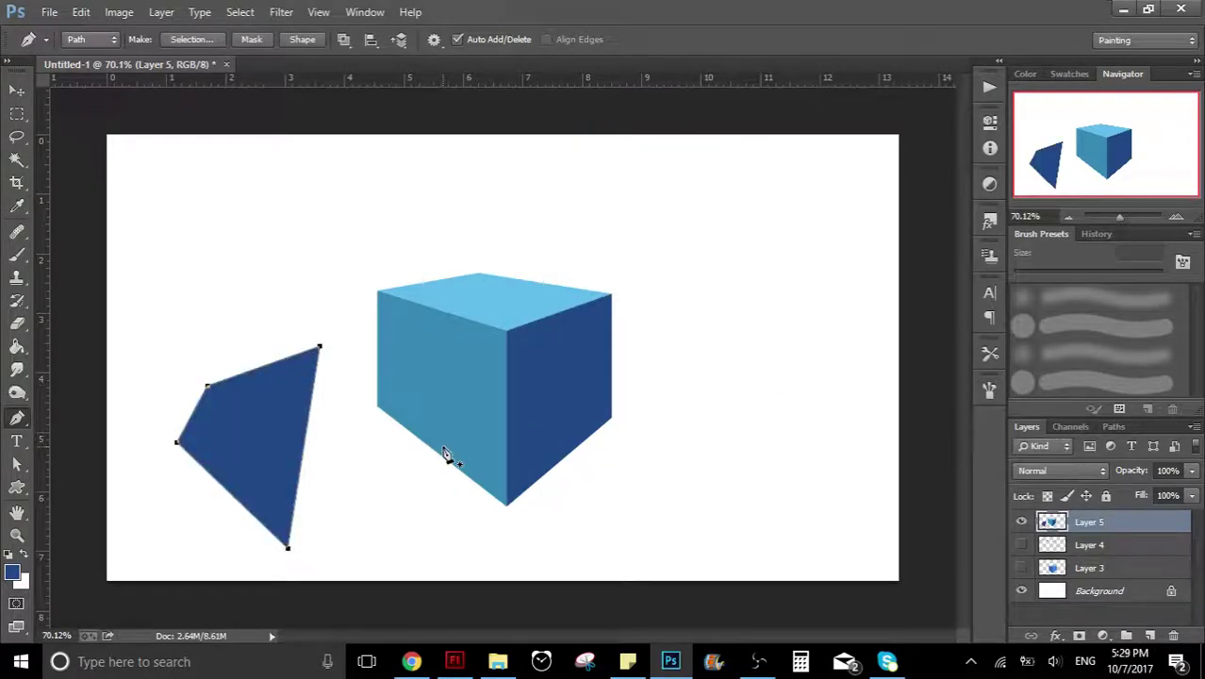
key("Escape")
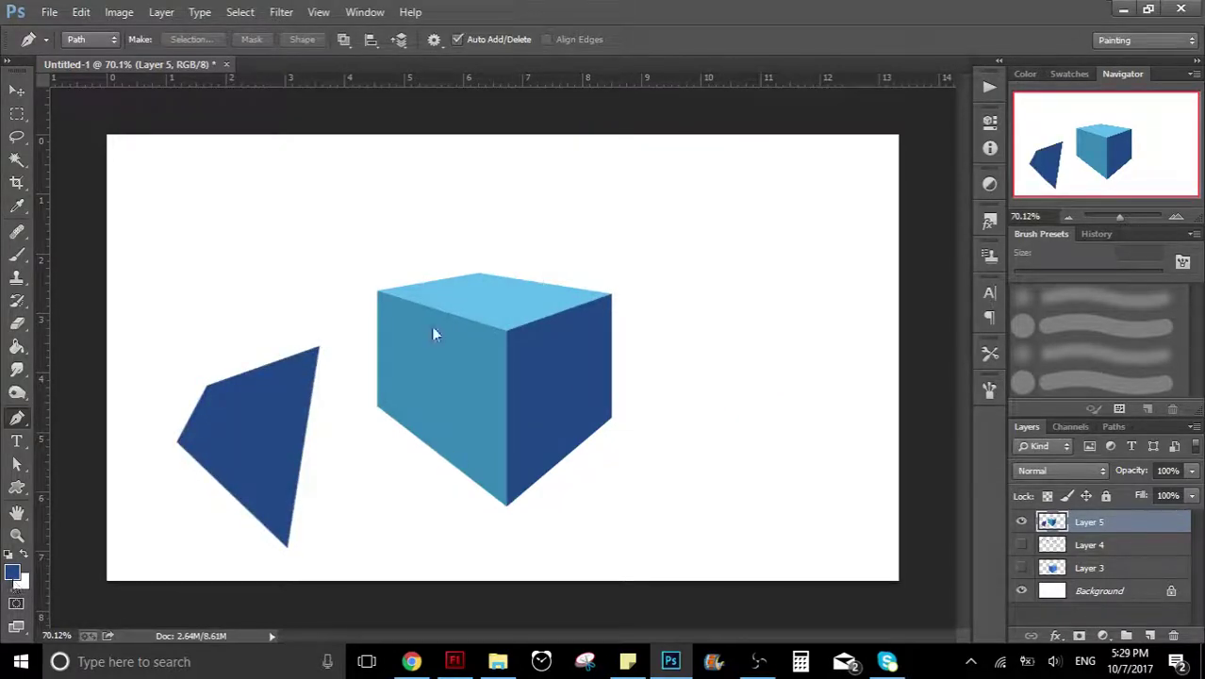
left_click(526, 291)
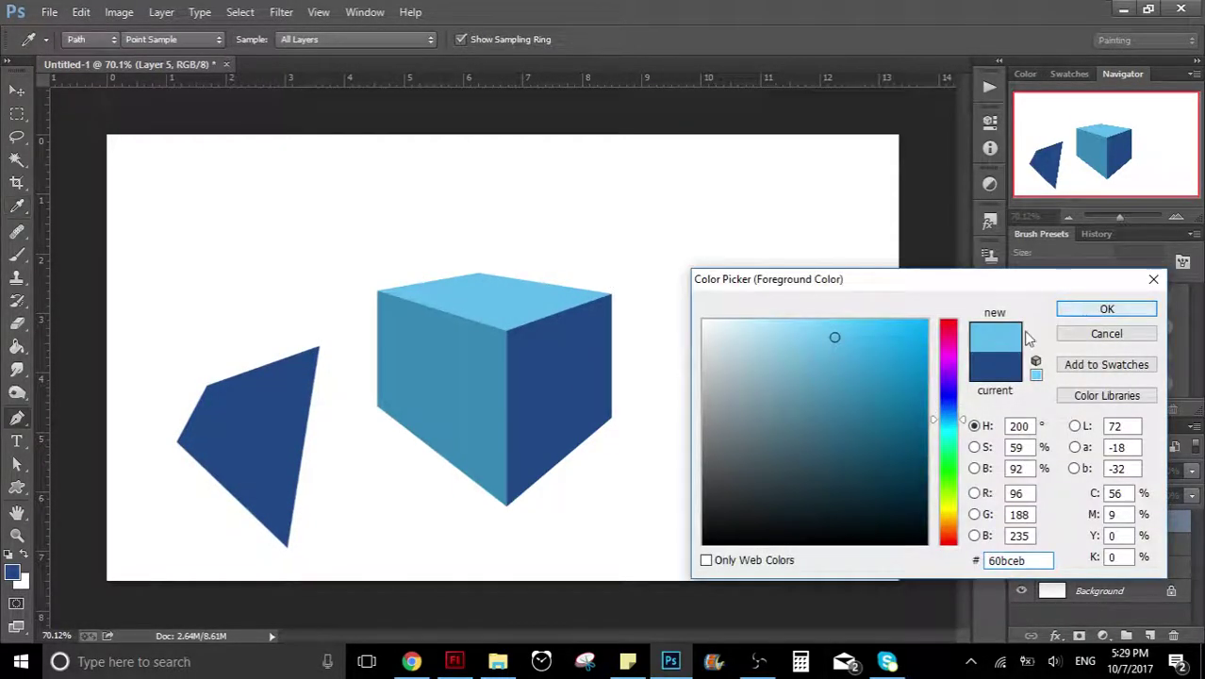
left_click(1108, 309)
left_click(287, 545)
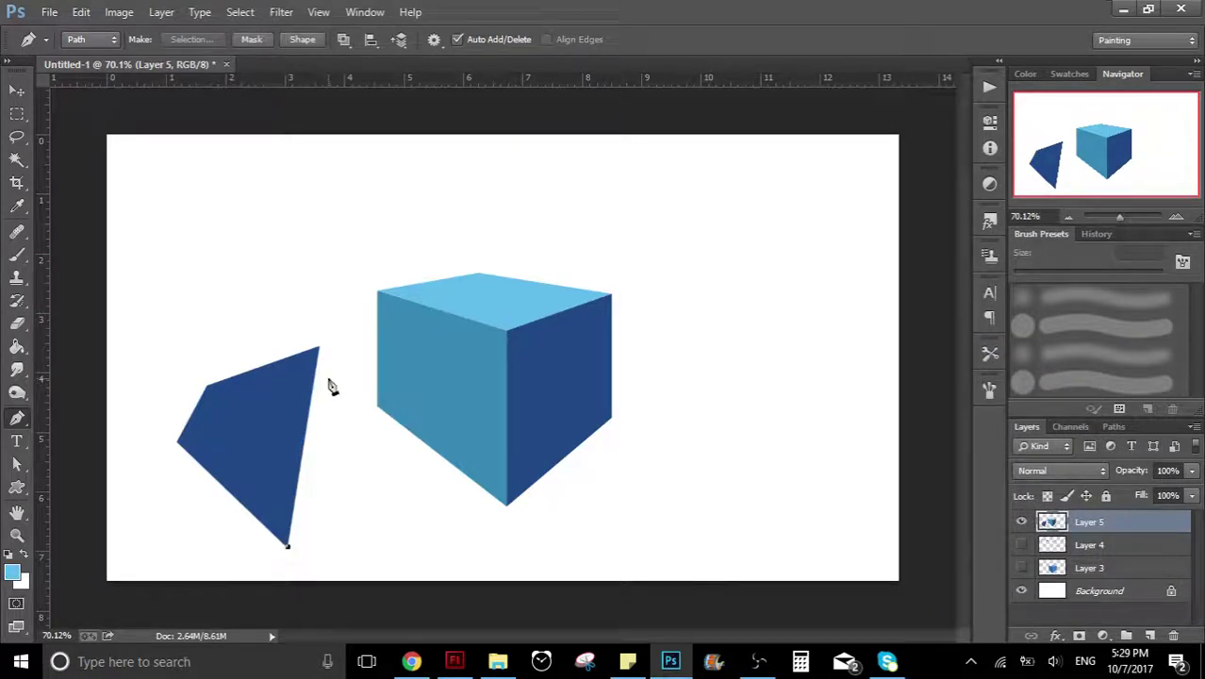
left_click(321, 346)
left_click_drag(398, 443, 398, 475)
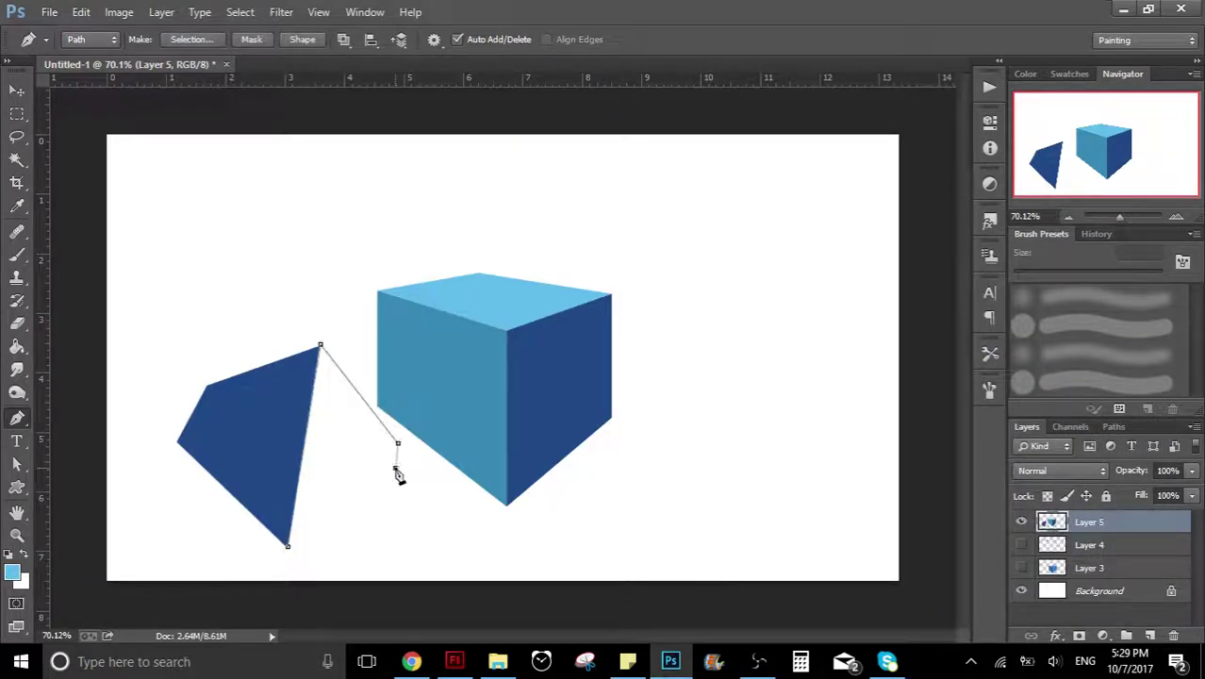
left_click(288, 545)
right_click(339, 461)
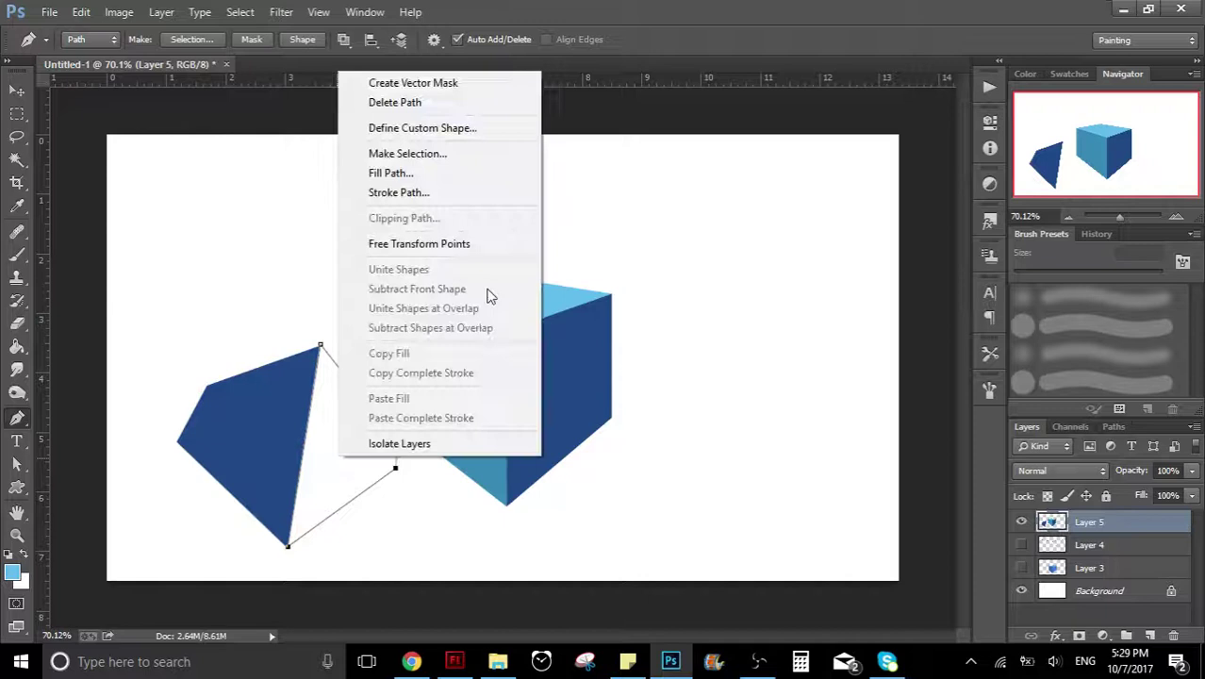
left_click(420, 174)
left_click(728, 171)
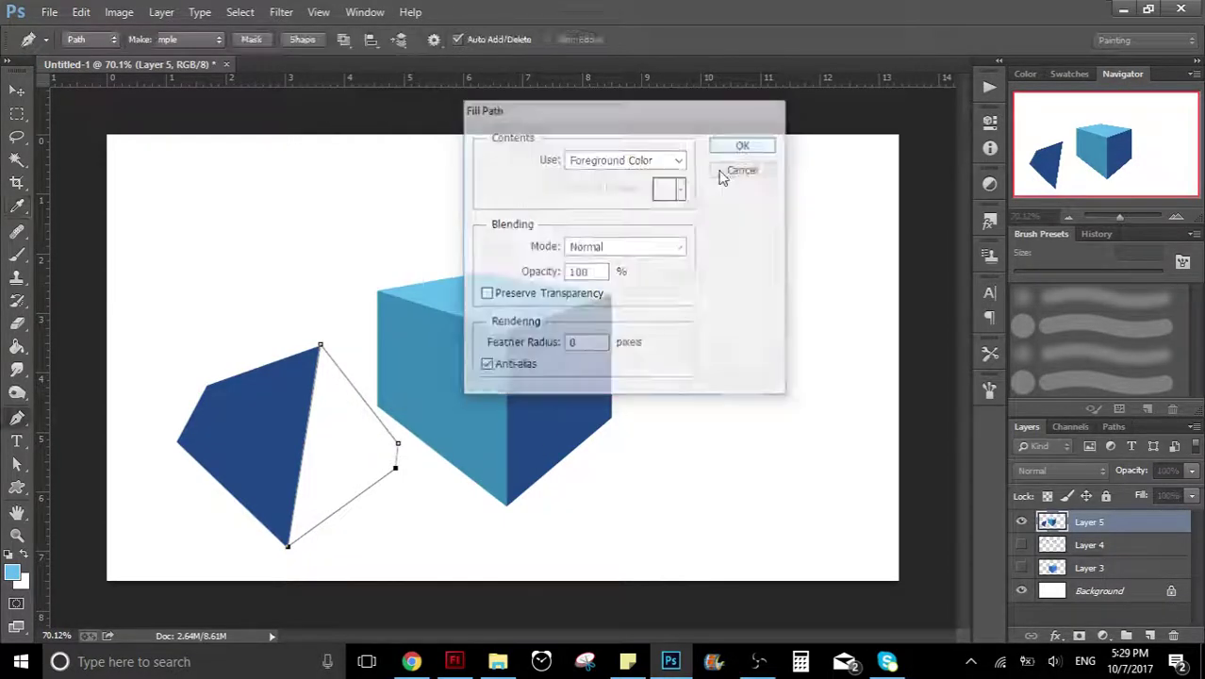
key("Escape")
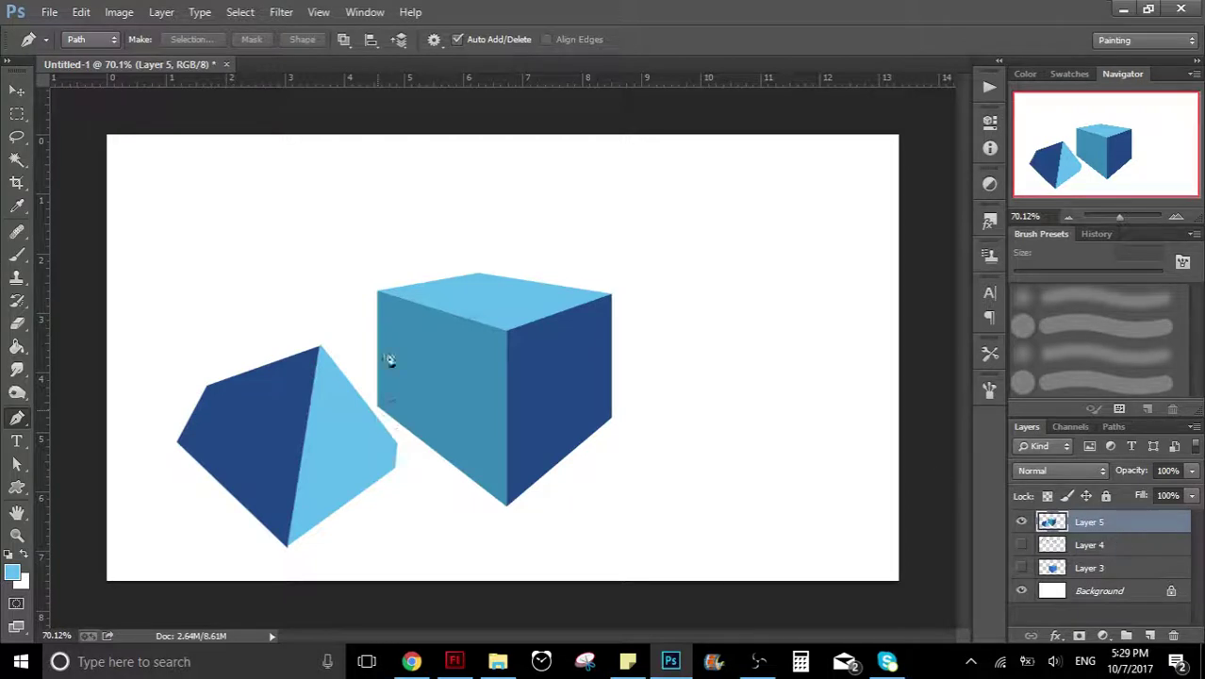
left_click(18, 138)
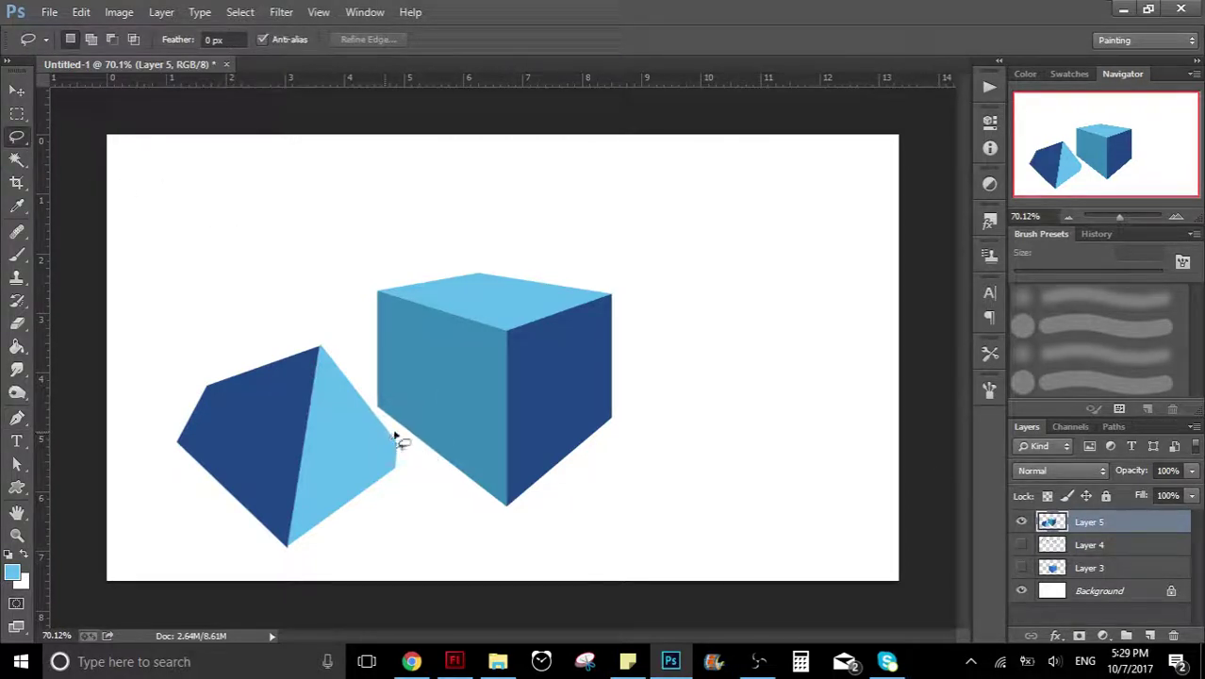
mouse_move(406, 450)
left_mouse_down()
mouse_move(366, 391)
mouse_move(210, 286)
mouse_move(210, 565)
mouse_move(439, 503)
mouse_move(415, 462)
left_mouse_up()
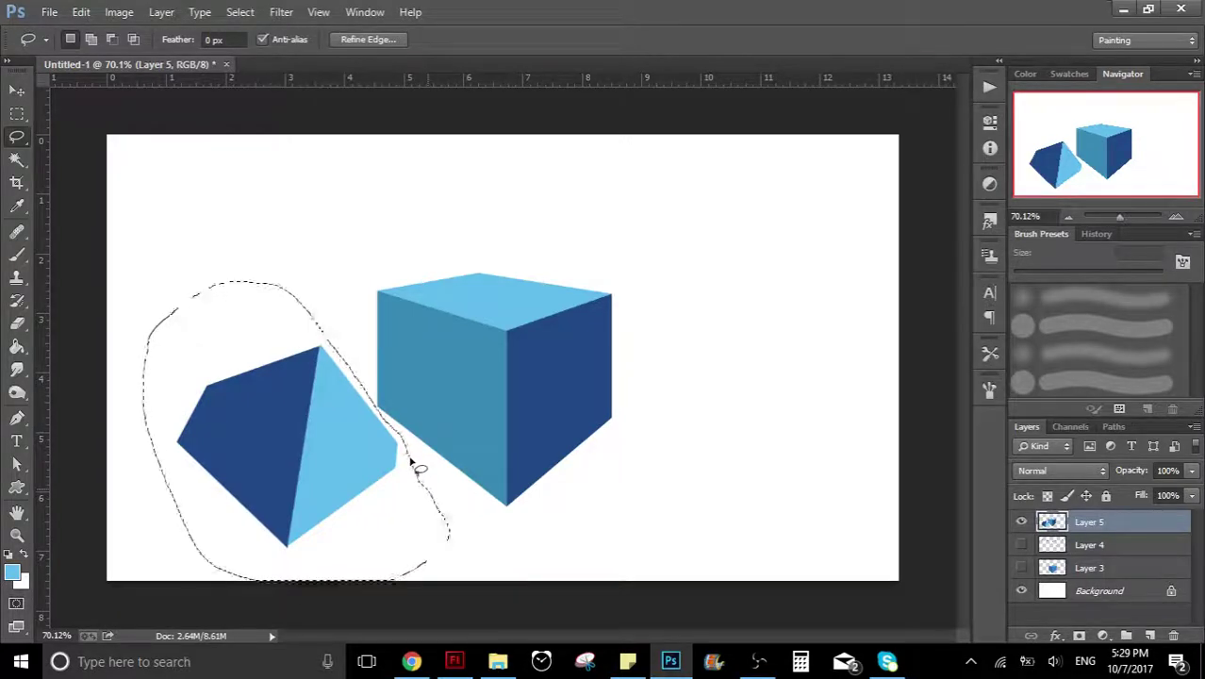
key("Delete")
key("ctrl+d")
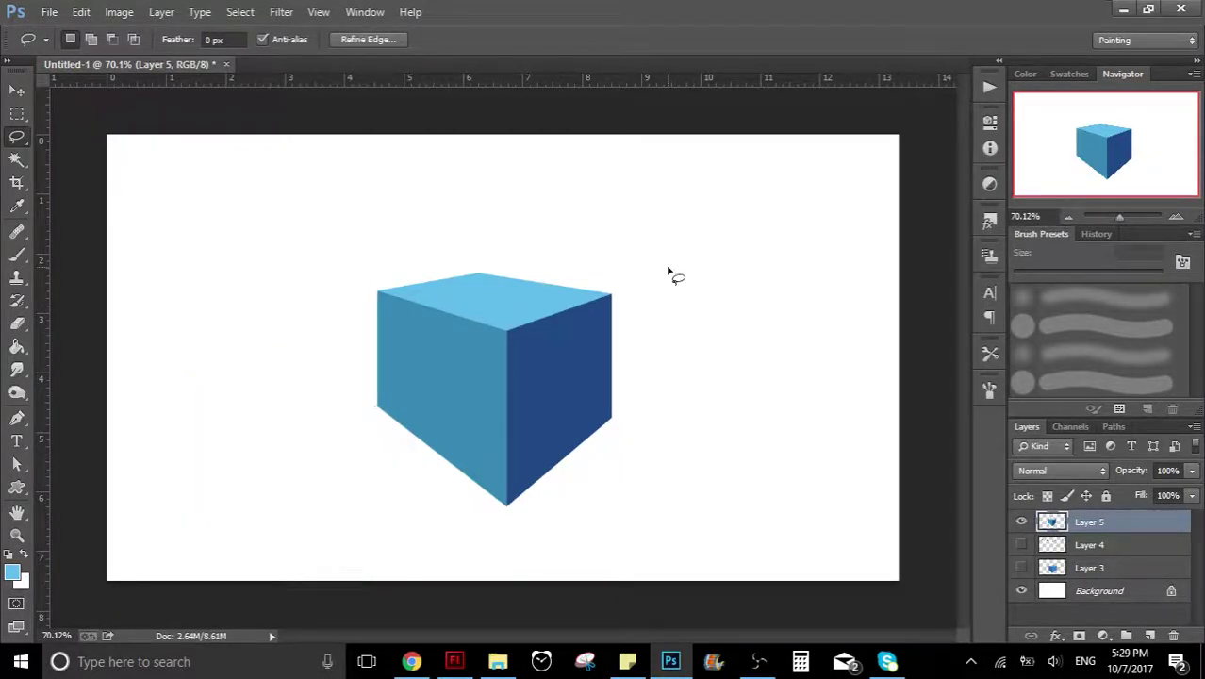